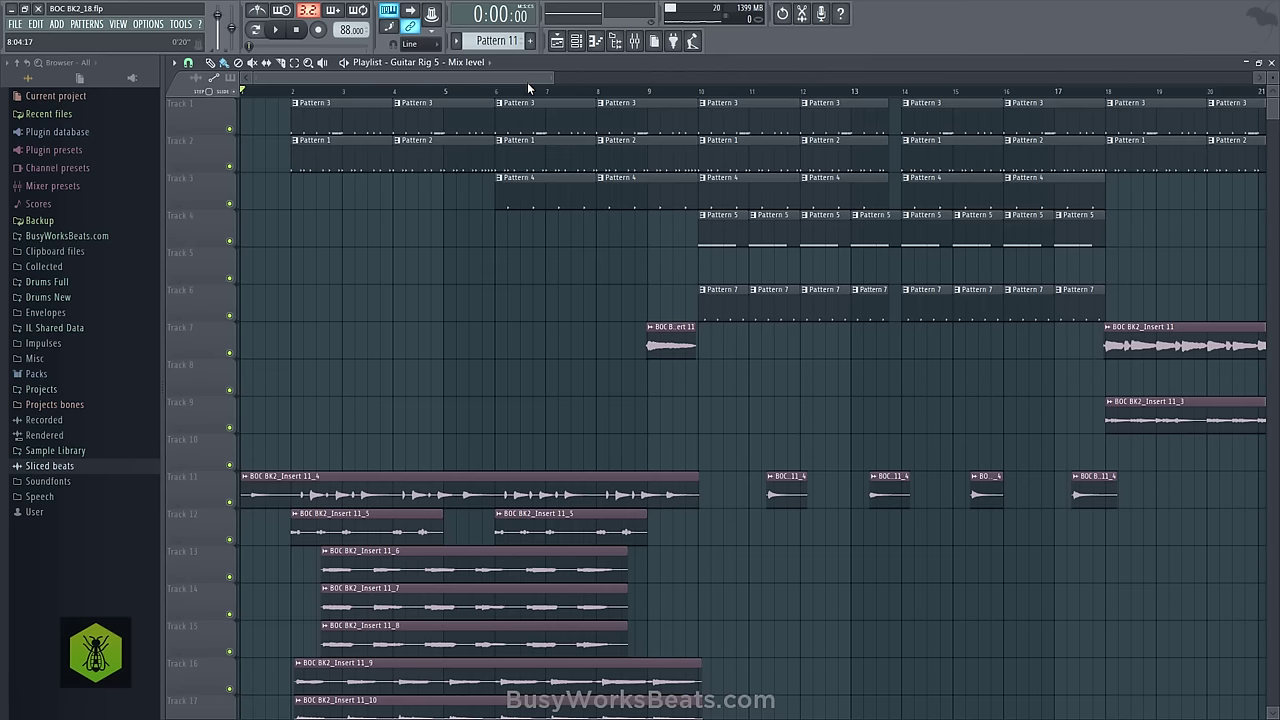
Examine the whole playlist arrangement from the pattern tracks down to the automation clips at the end.
scroll(532, 92, down, 6)
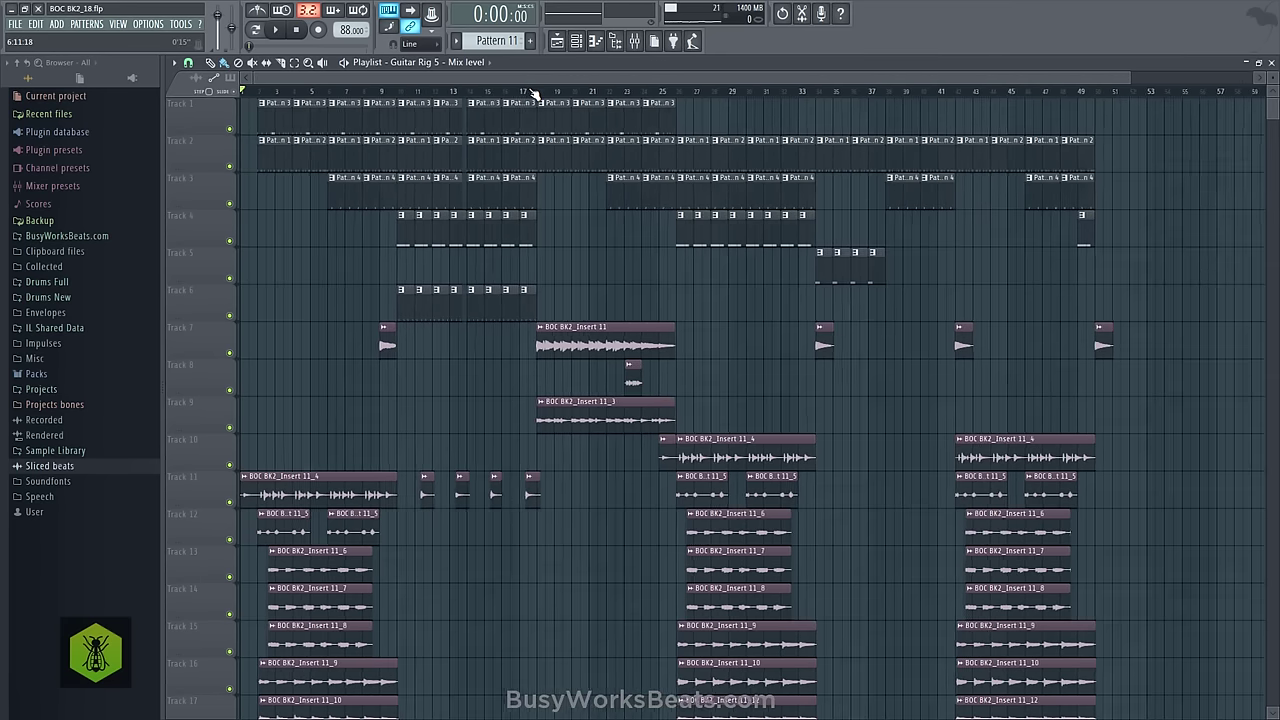
scroll(534, 92, down, 2)
scroll(546, 216, down, 10)
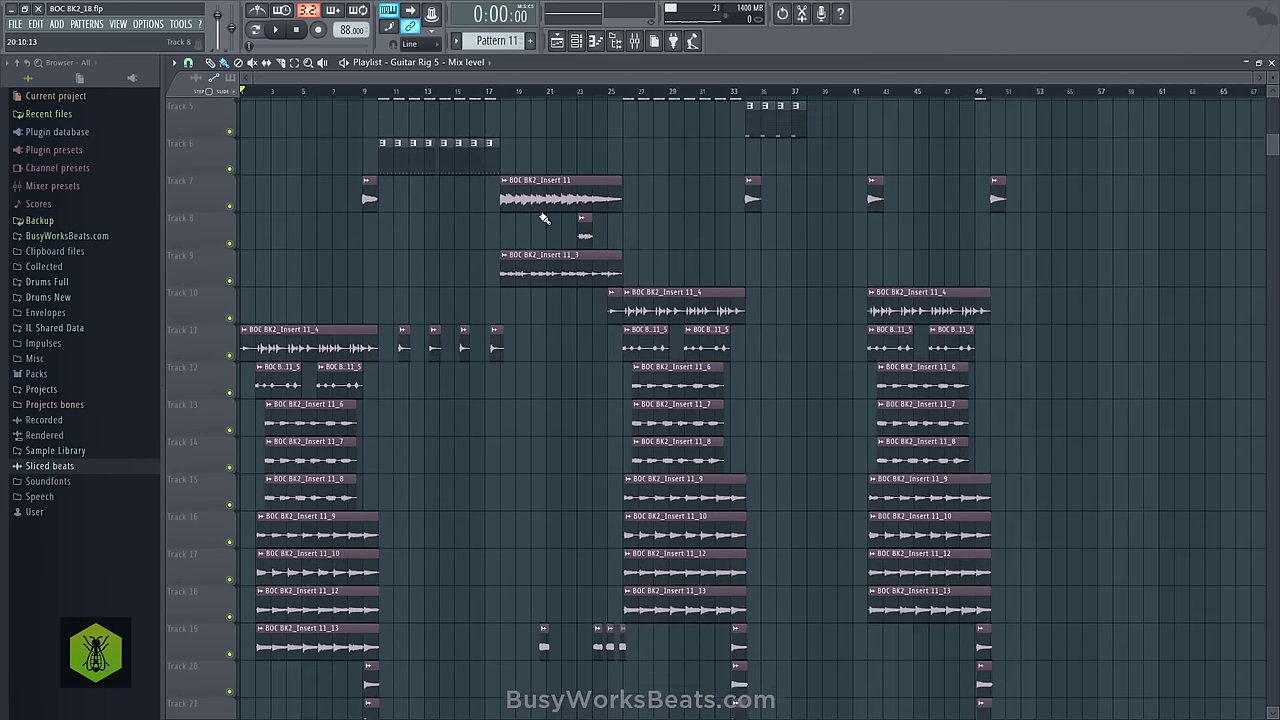
scroll(546, 216, down, 2)
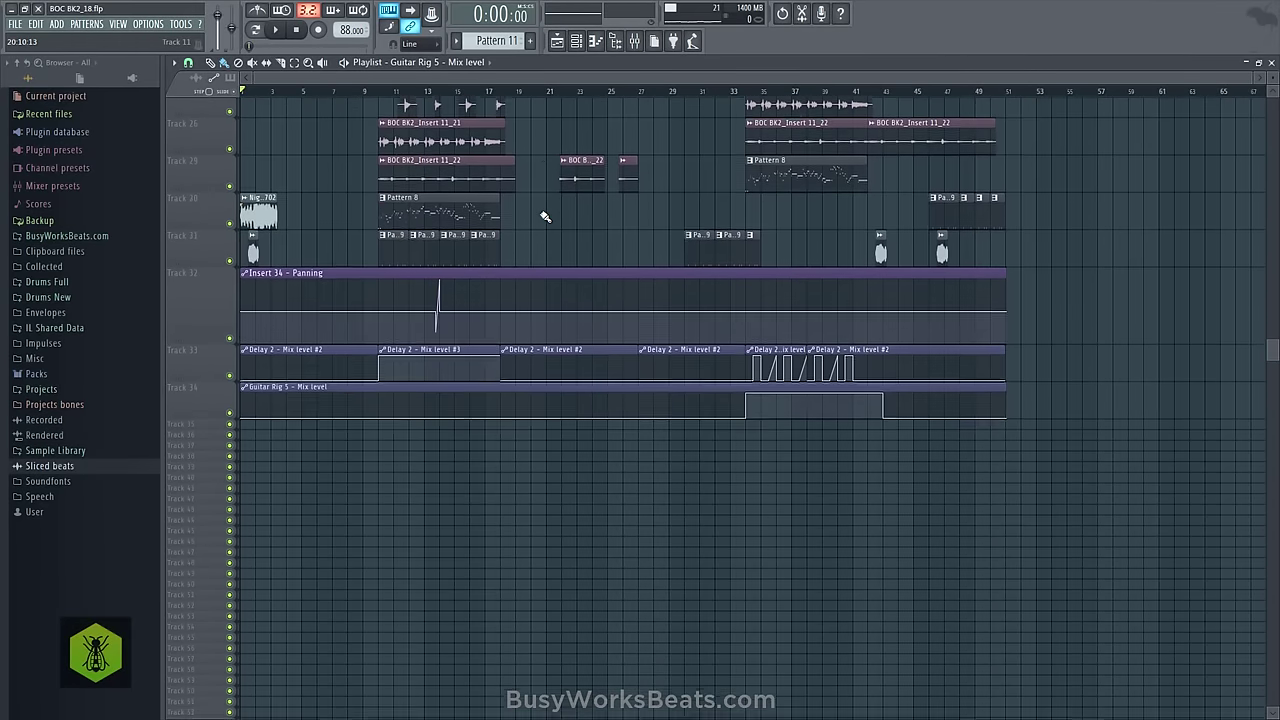
scroll(546, 216, up, 4)
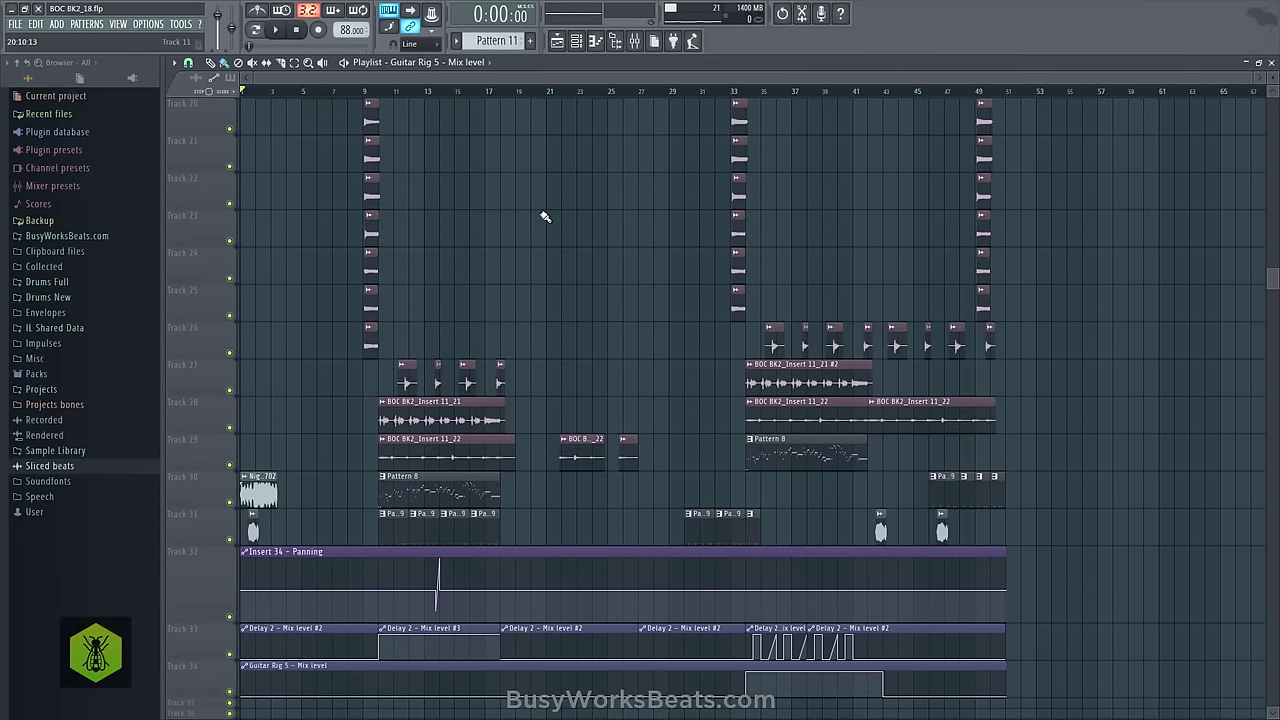
scroll(545, 217, up, 6)
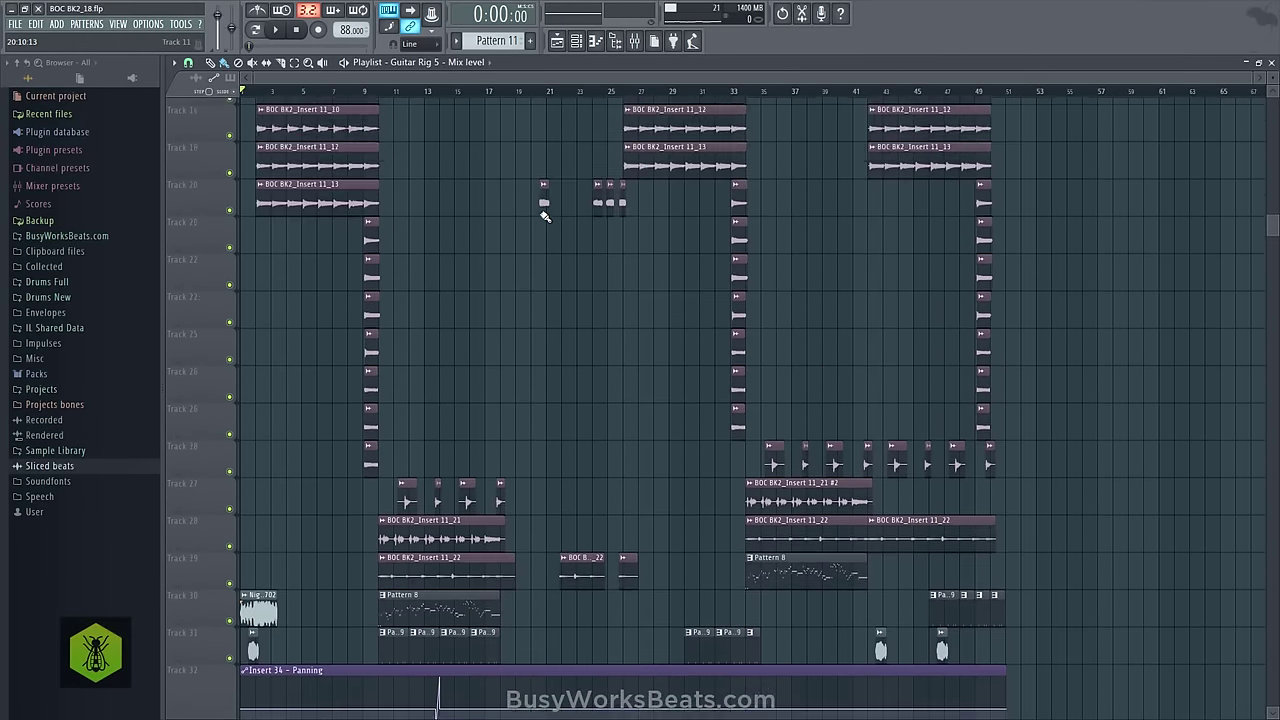
scroll(545, 221, up, 3)
Play the full song from the beginning while following the lower tracks, and stop it near bar 49.
key(space)
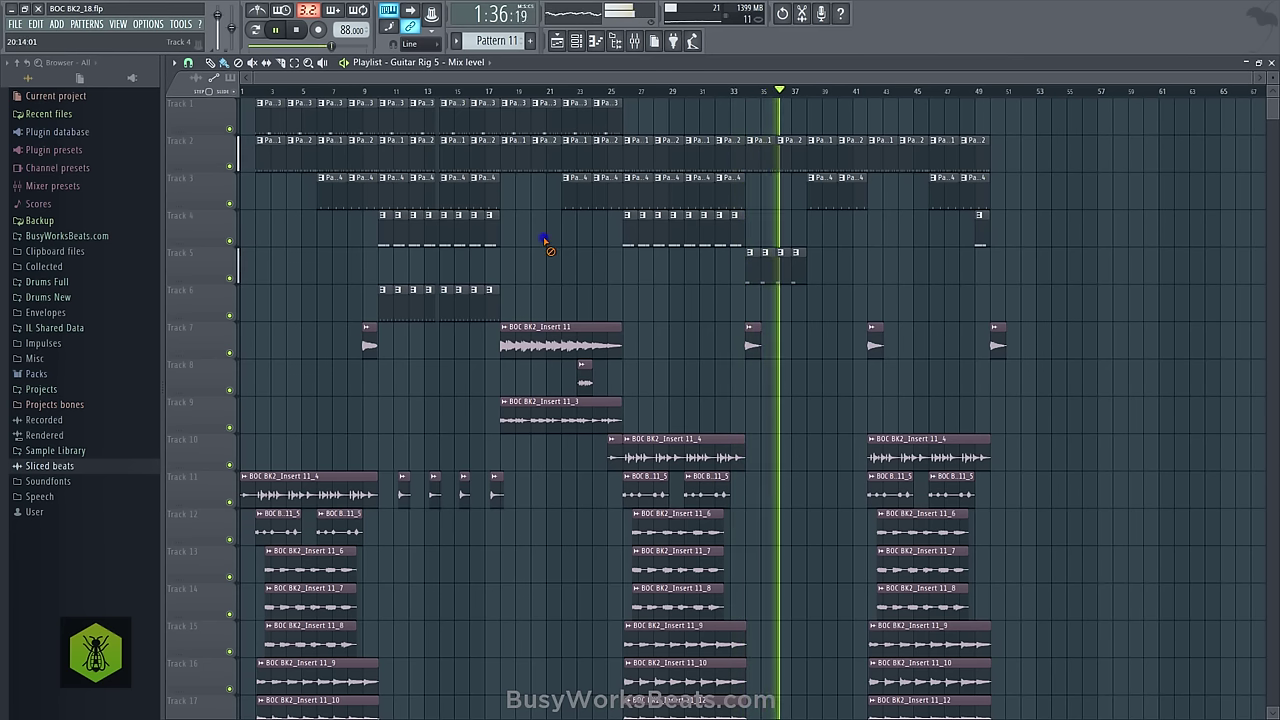
scroll(545, 230, down, 9)
scroll(548, 240, down, 9)
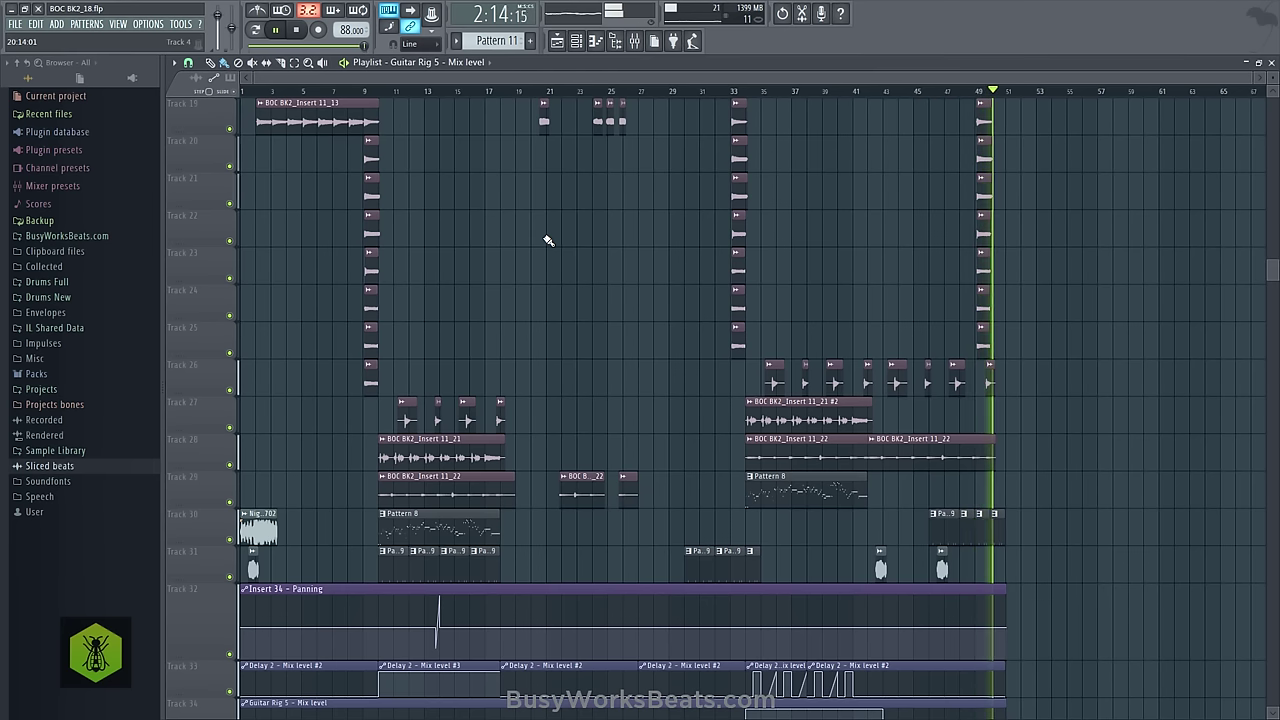
key(space)
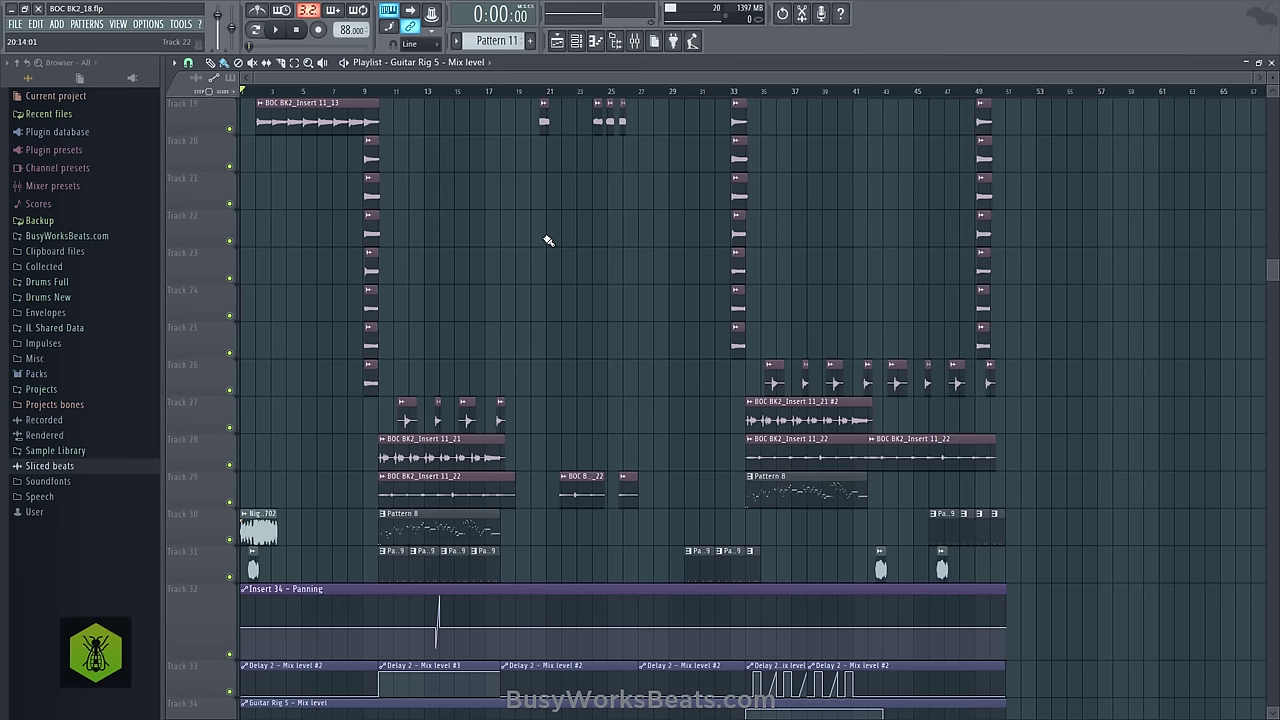
Solo Track 7, which holds the BOC BK2_Insert 11 audio clips, in the playlist.
scroll(548, 240, up, 7)
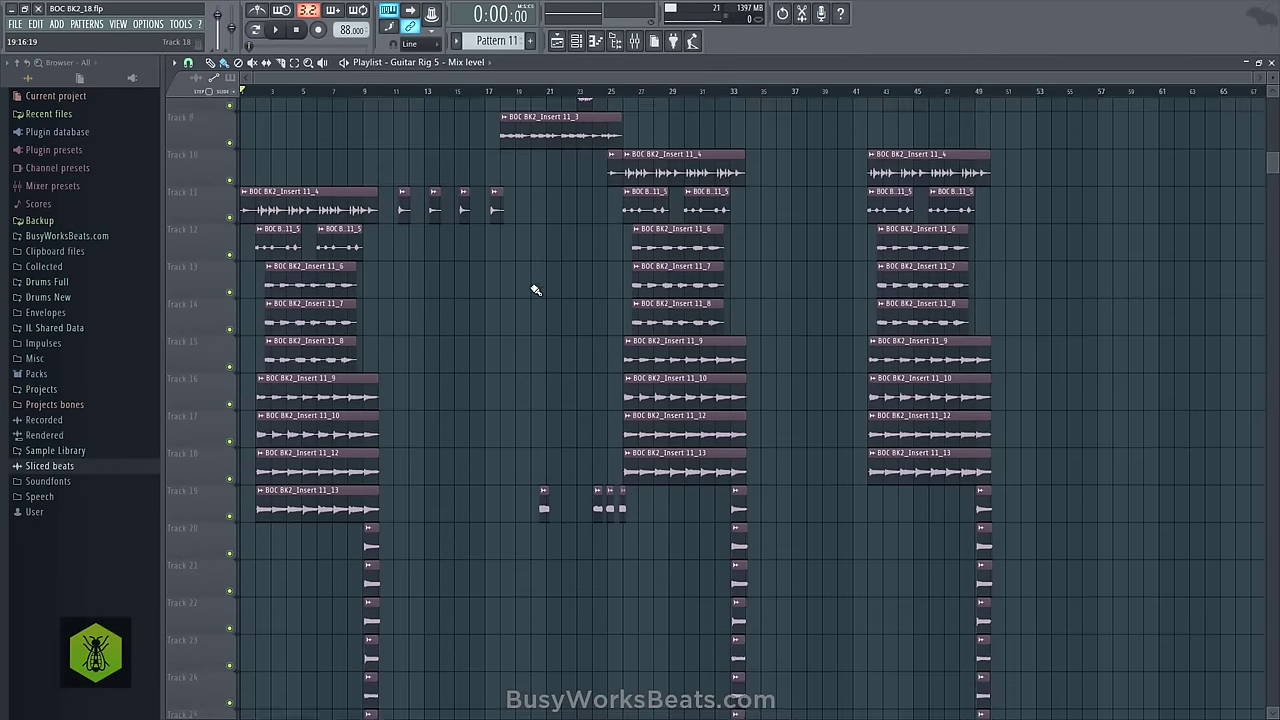
scroll(540, 295, up, 2)
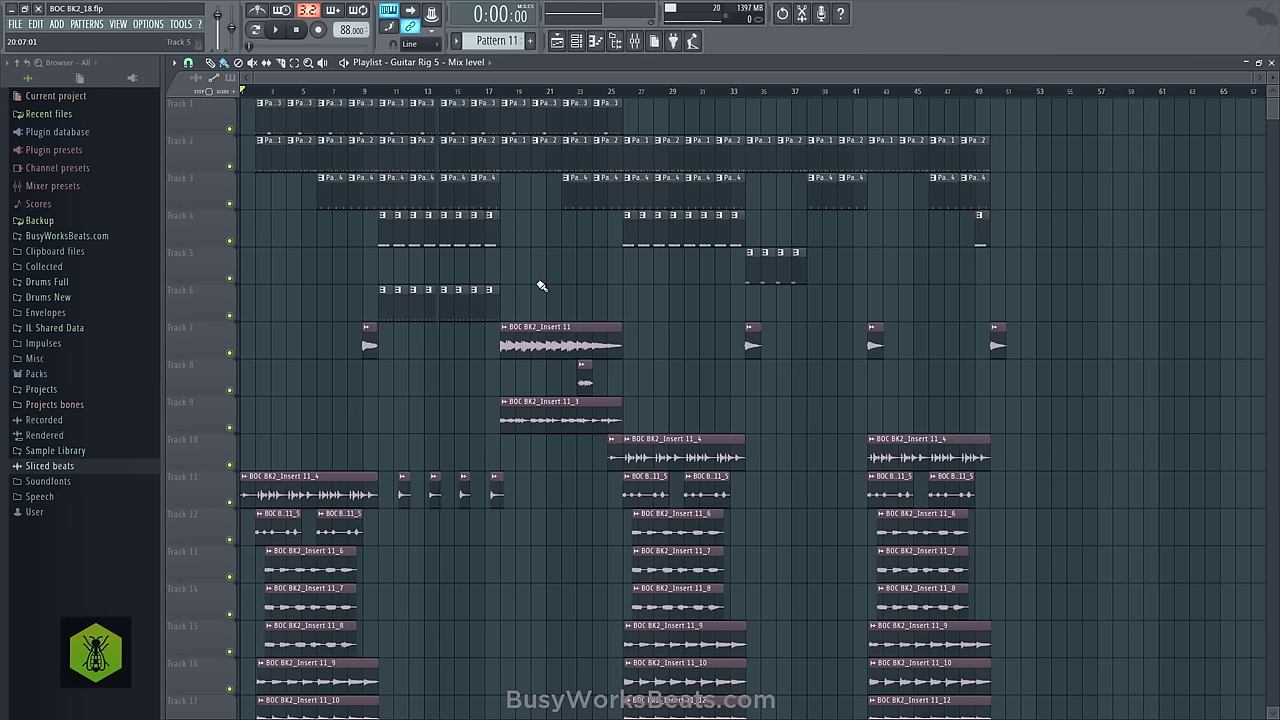
right_click(230, 352)
right_click(230, 354)
right_click(230, 354)
right_click(230, 354)
right_click(230, 354)
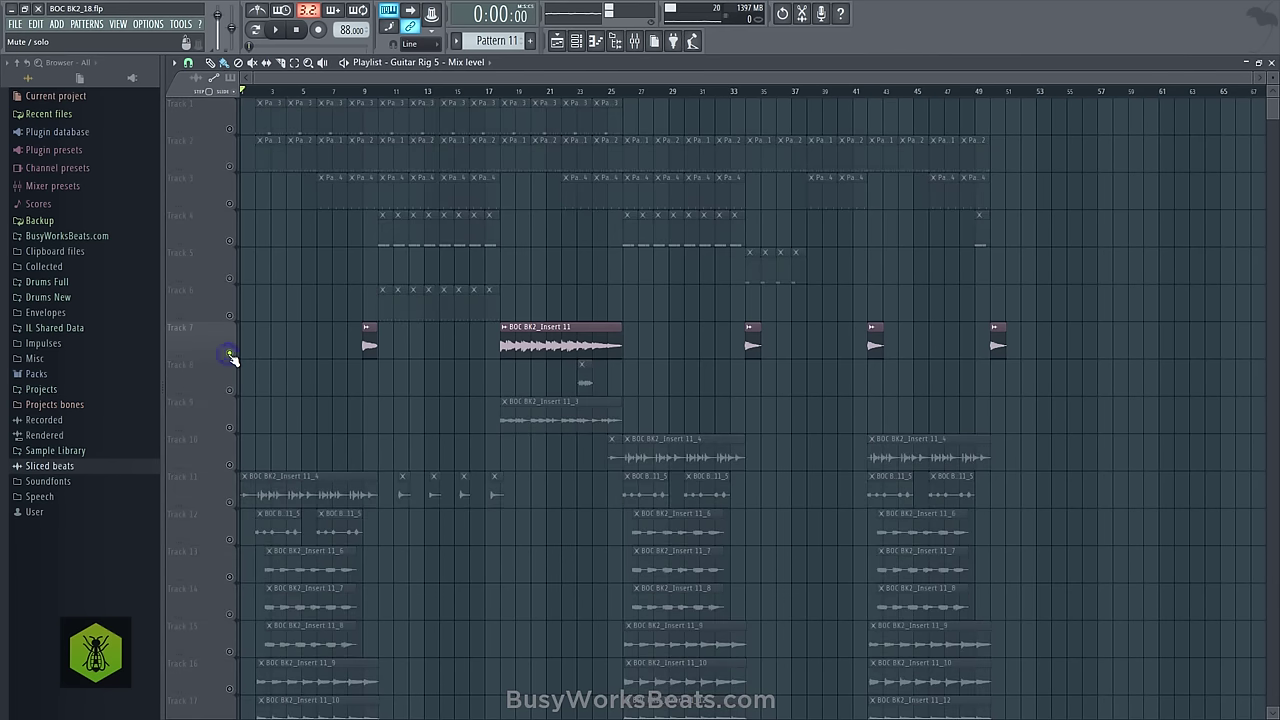
right_click(230, 354)
right_click(230, 354)
right_click(230, 354)
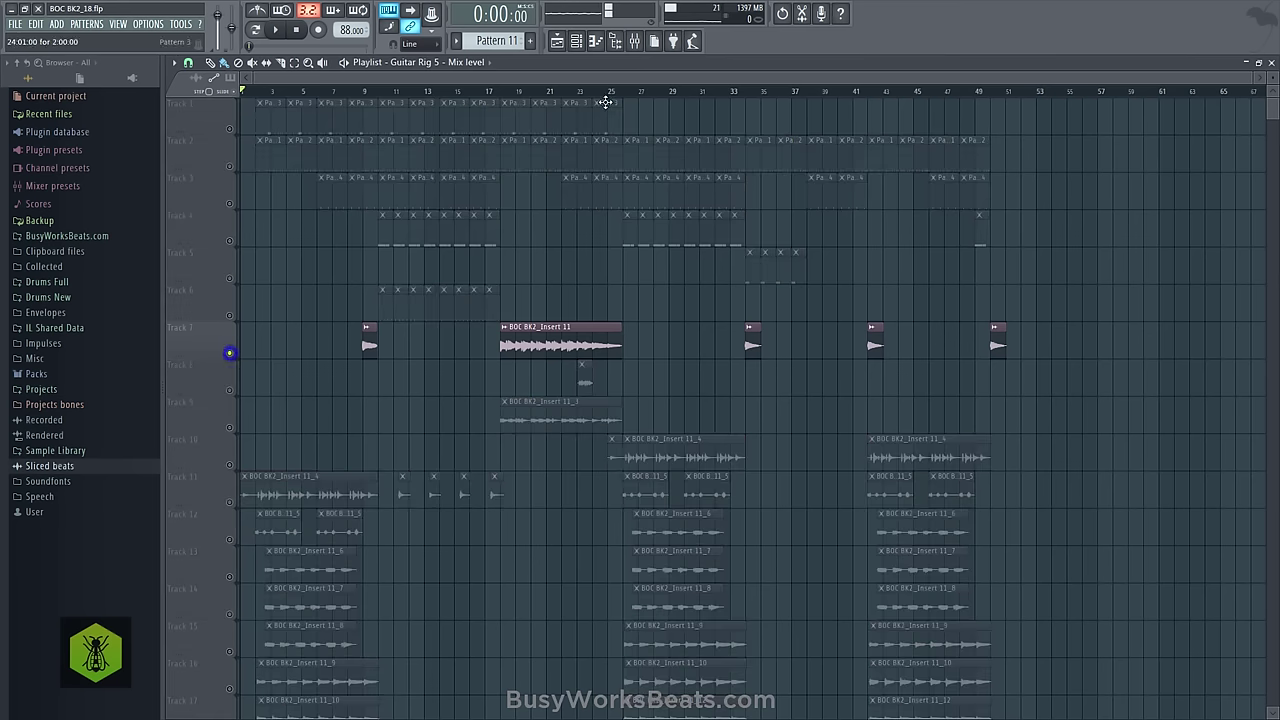
Examine the effects loaded on mixer insert 35, and return to the playlist.
click(635, 42)
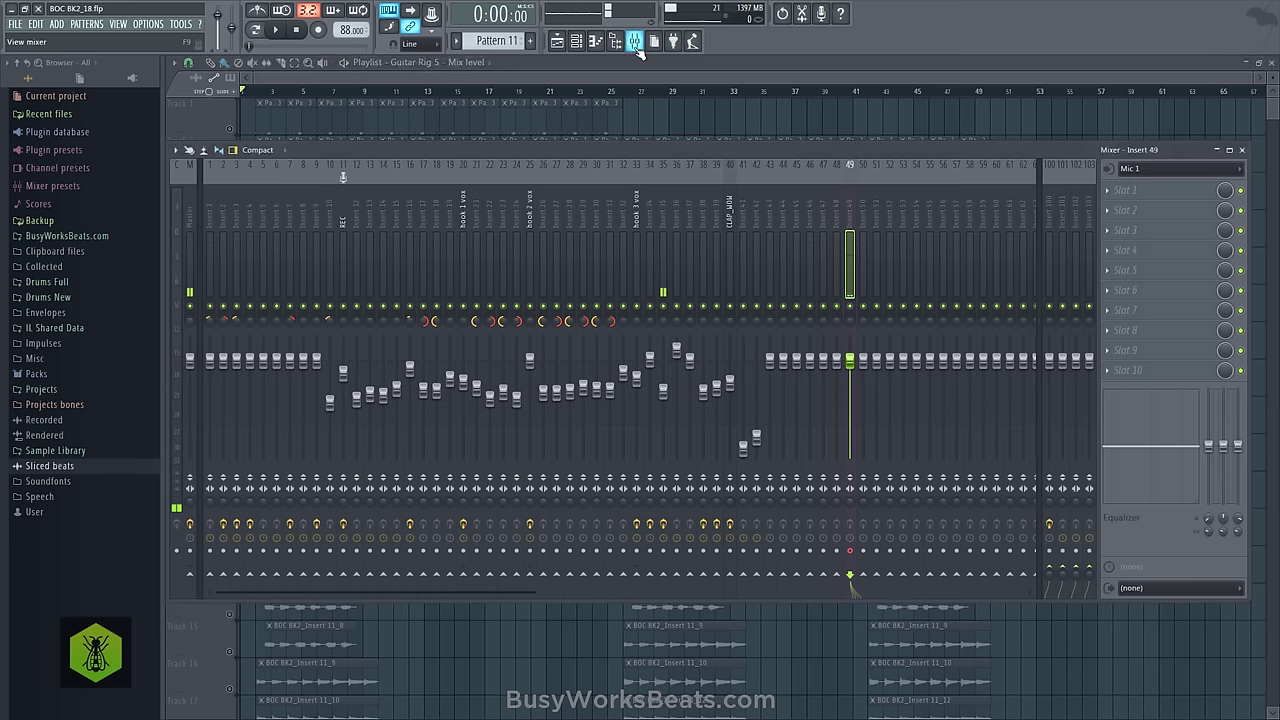
click(664, 209)
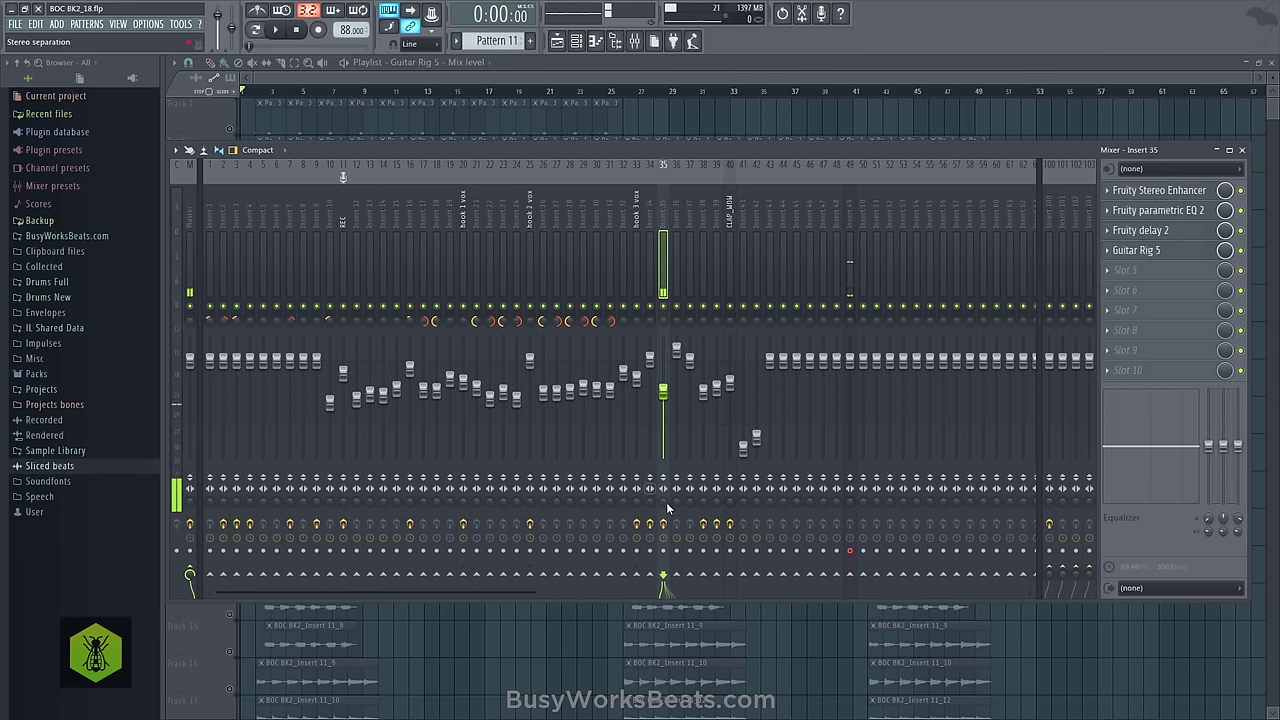
click(502, 77)
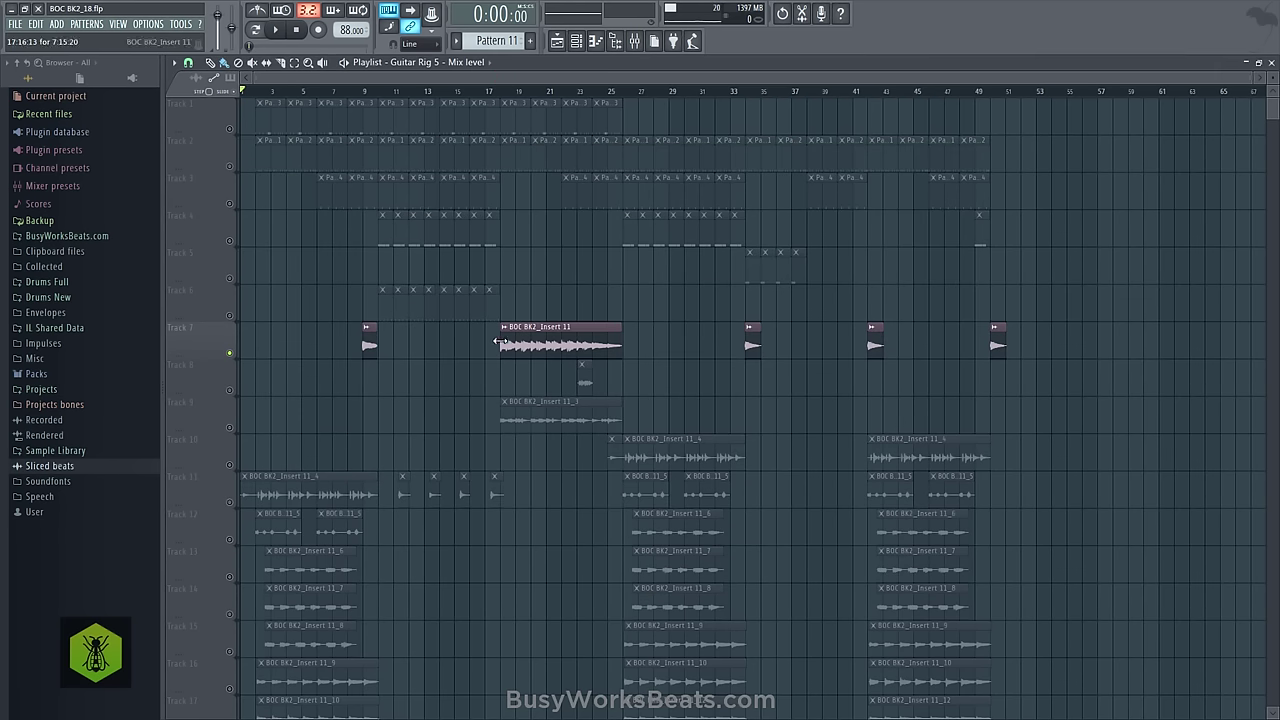
With snapping set to Bar, delete Track 7's short clip at bar 9 and extend the start of the long BOC BK2_Insert 11 clip to bar 1.
click(187, 63)
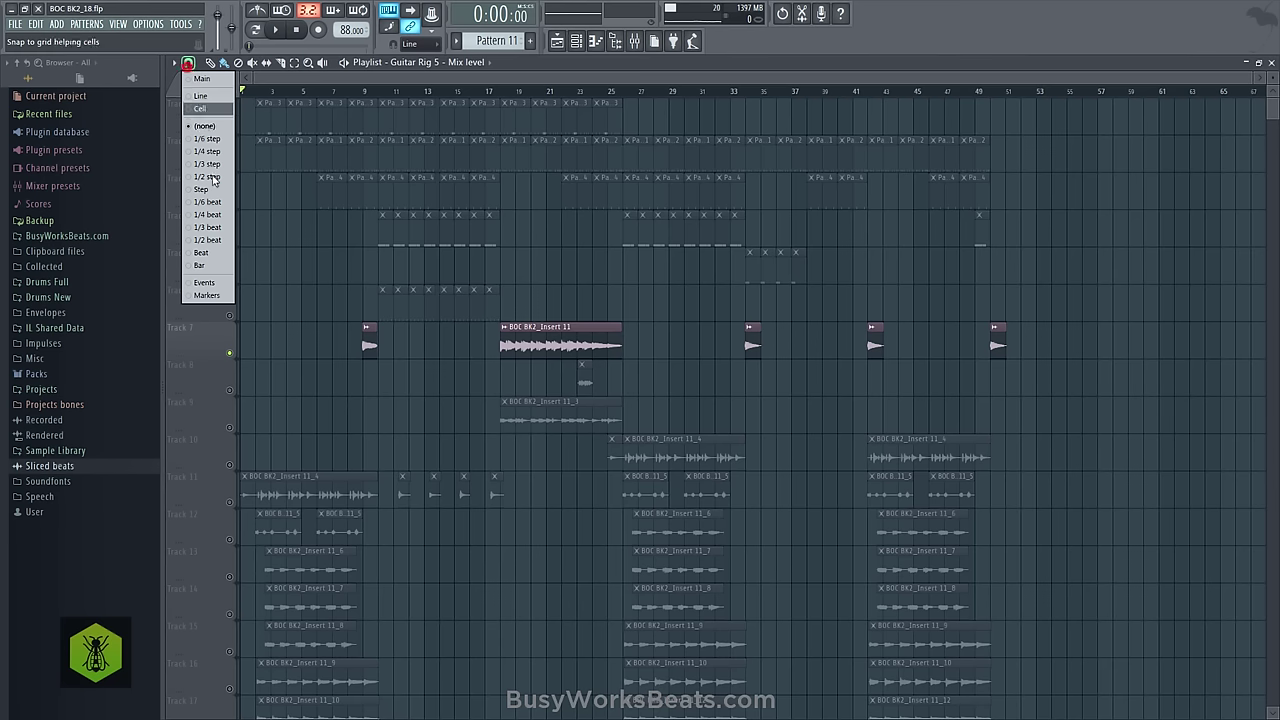
click(211, 267)
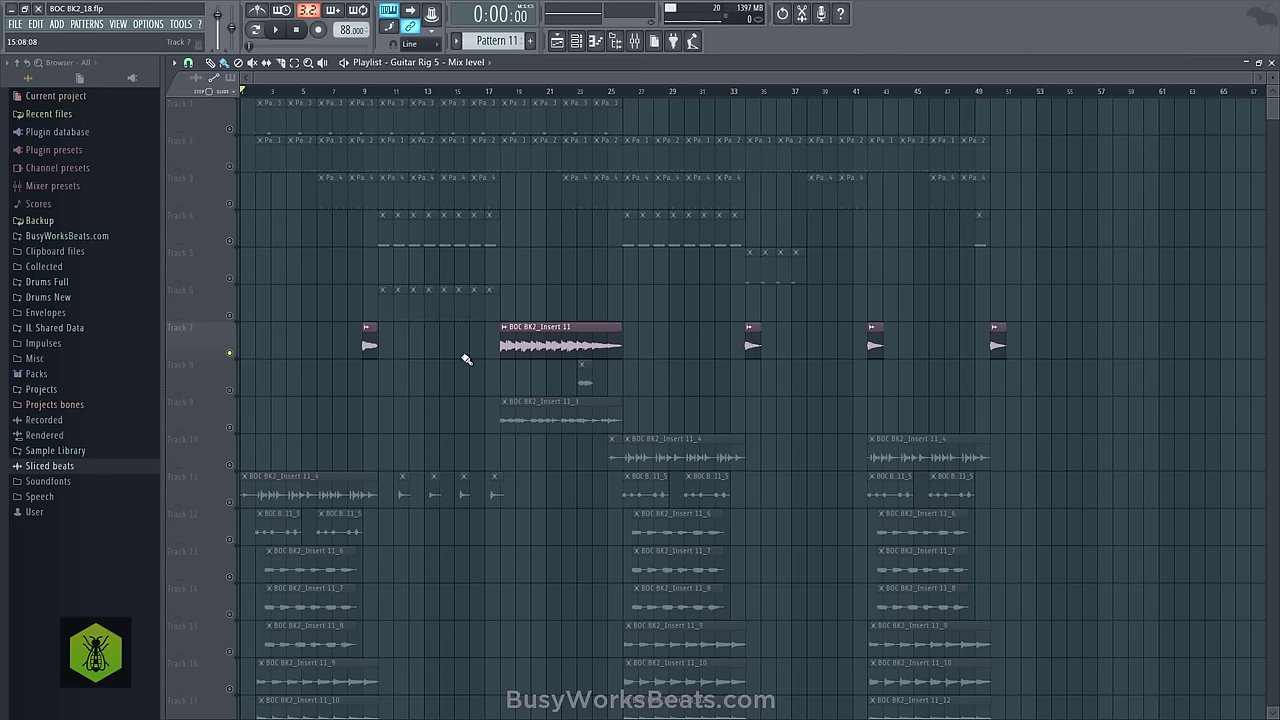
mouse_move(497, 349)
mouse_down()
mouse_move(214, 341)
mouse_move(497, 368)
mouse_up()
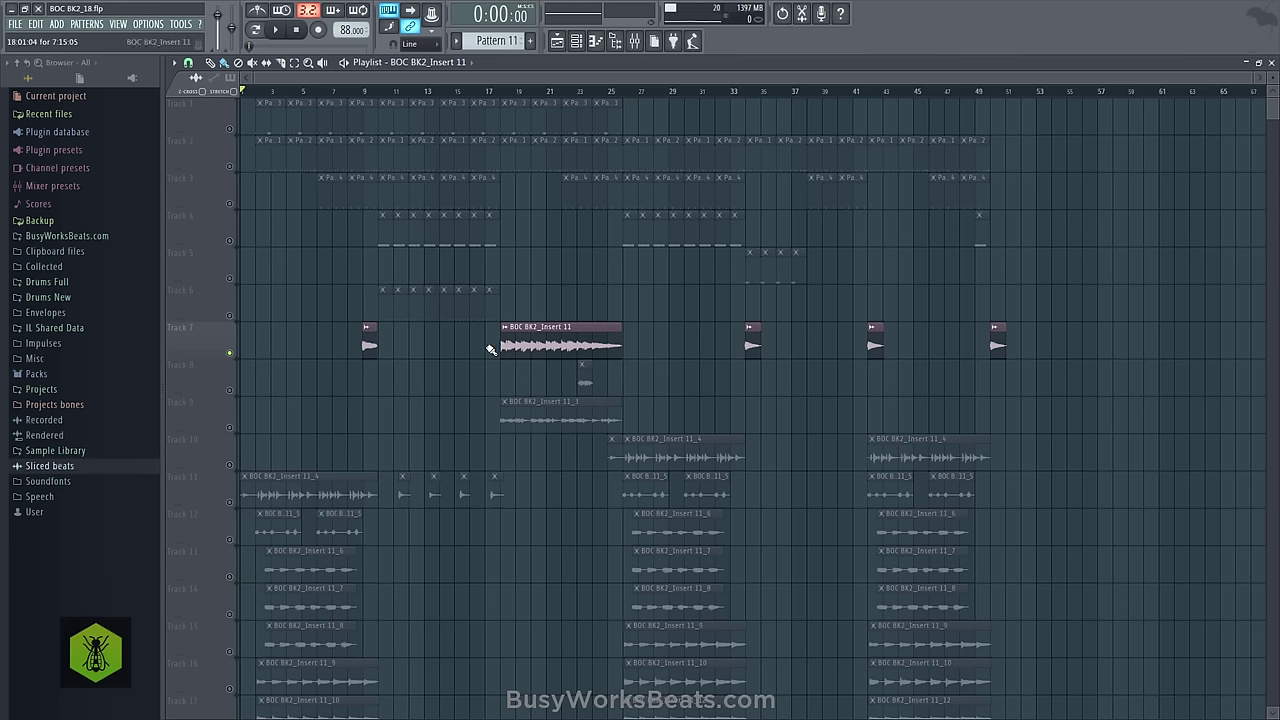
right_click(376, 344)
drag(501, 344, 214, 354)
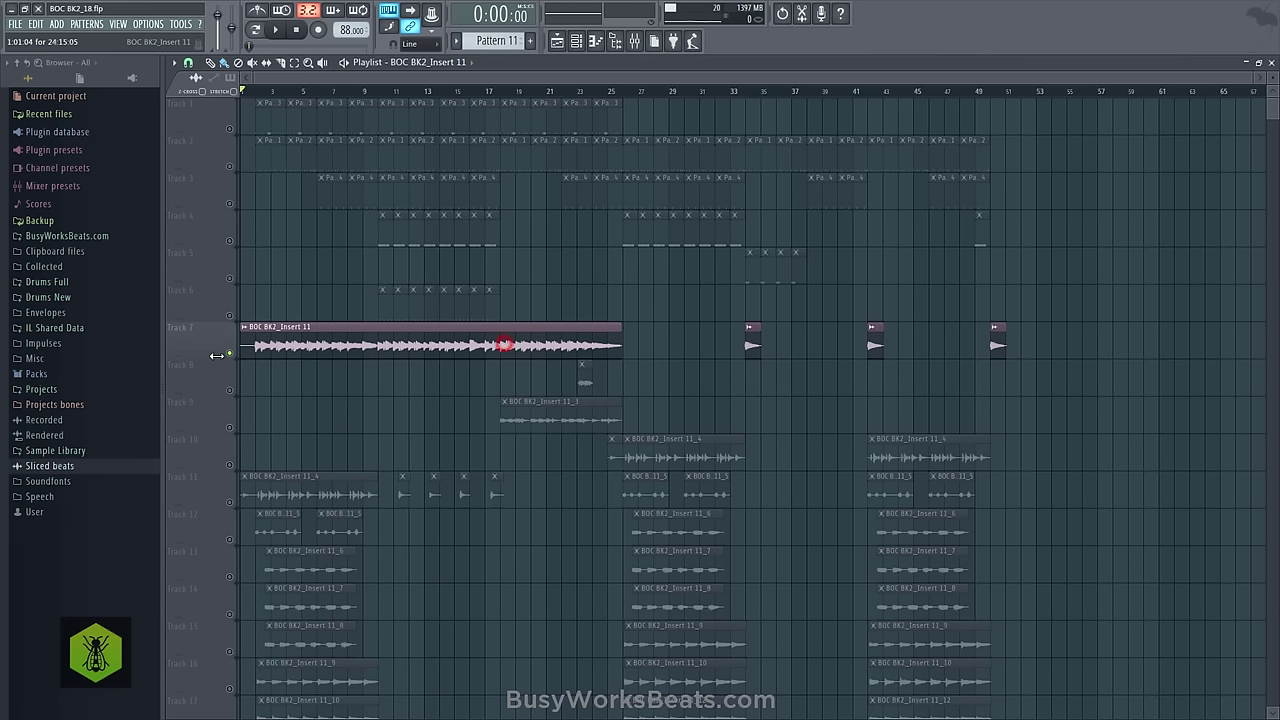
Play the soloed Track 7 recording from the start several times, pausing the last playback around bar 11.
key(space)
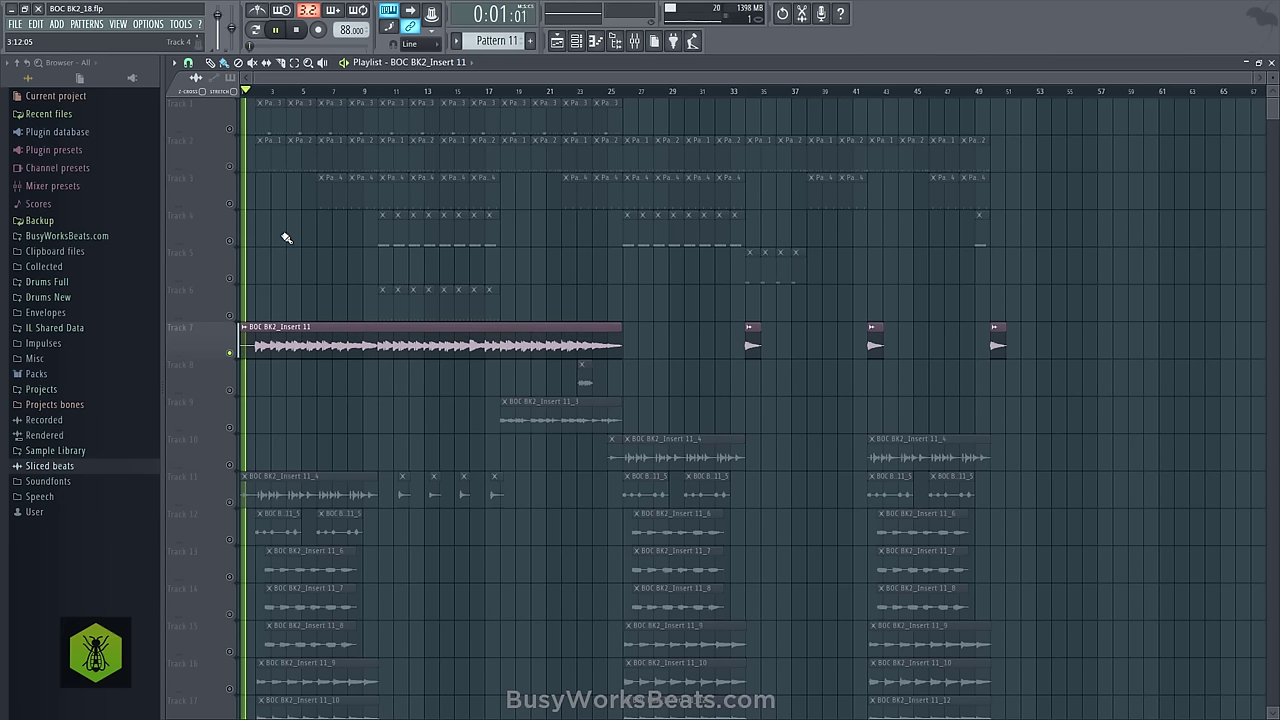
key(space)
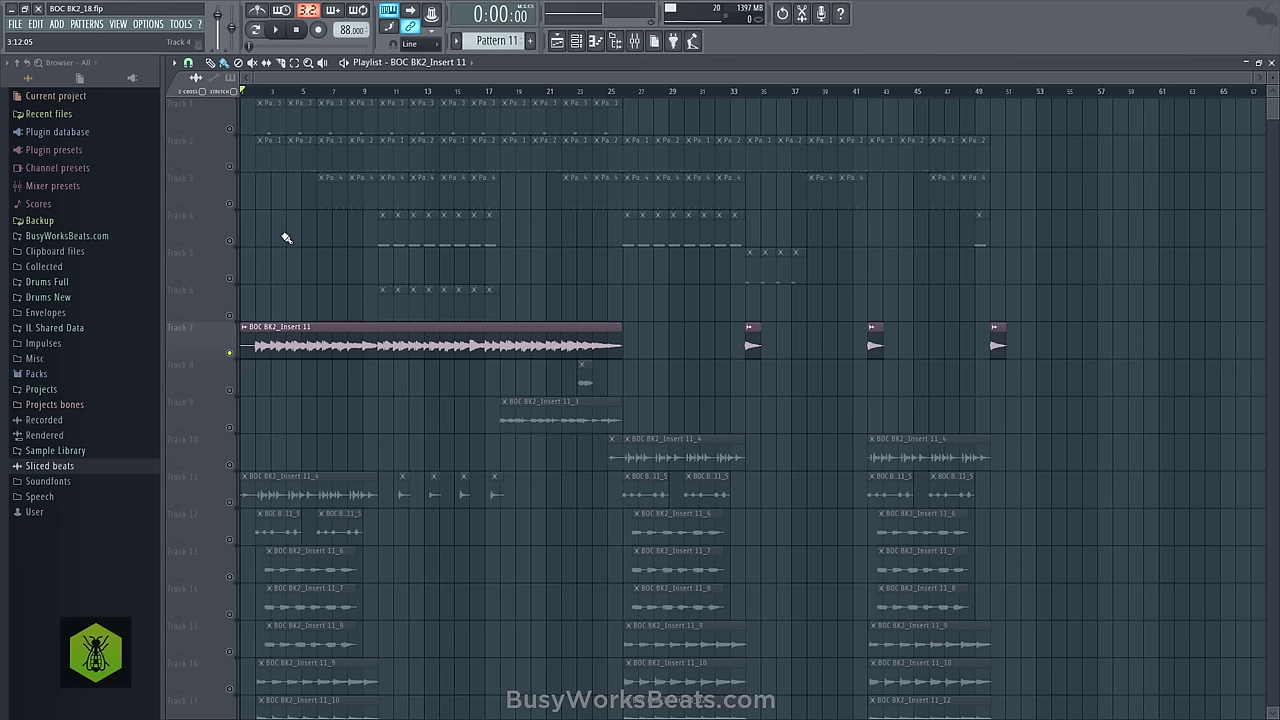
key(space)
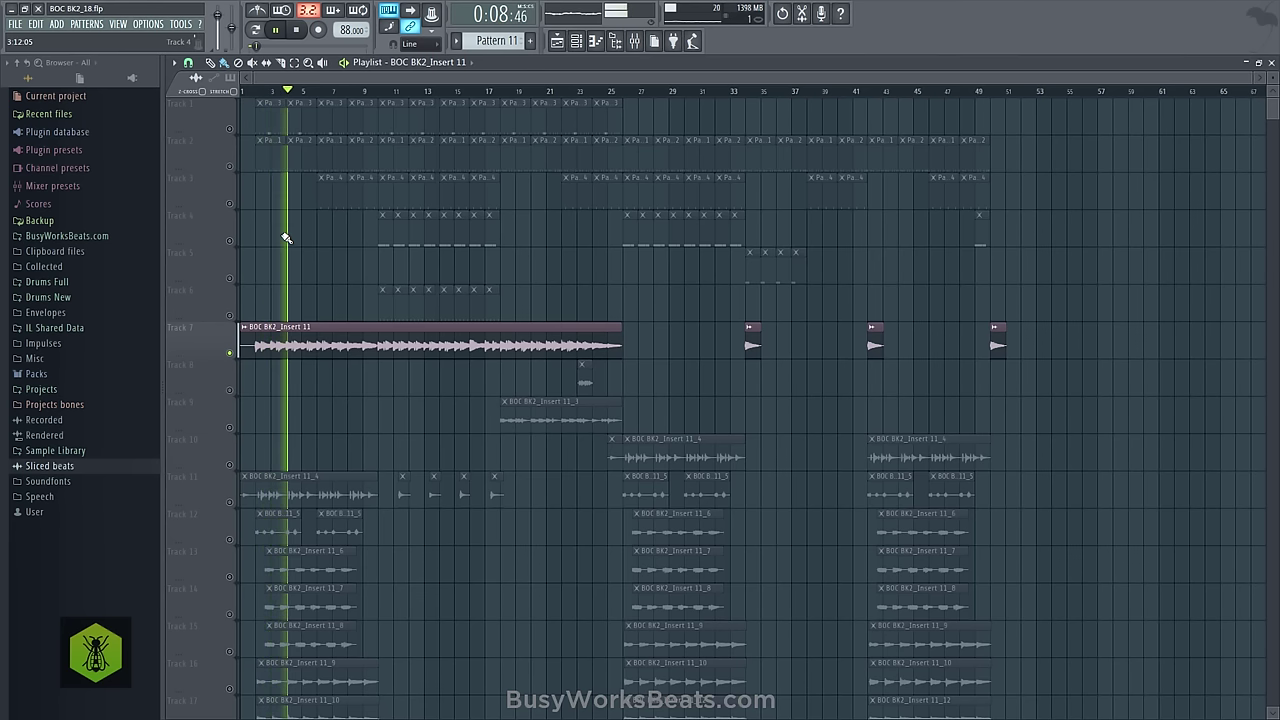
key(space)
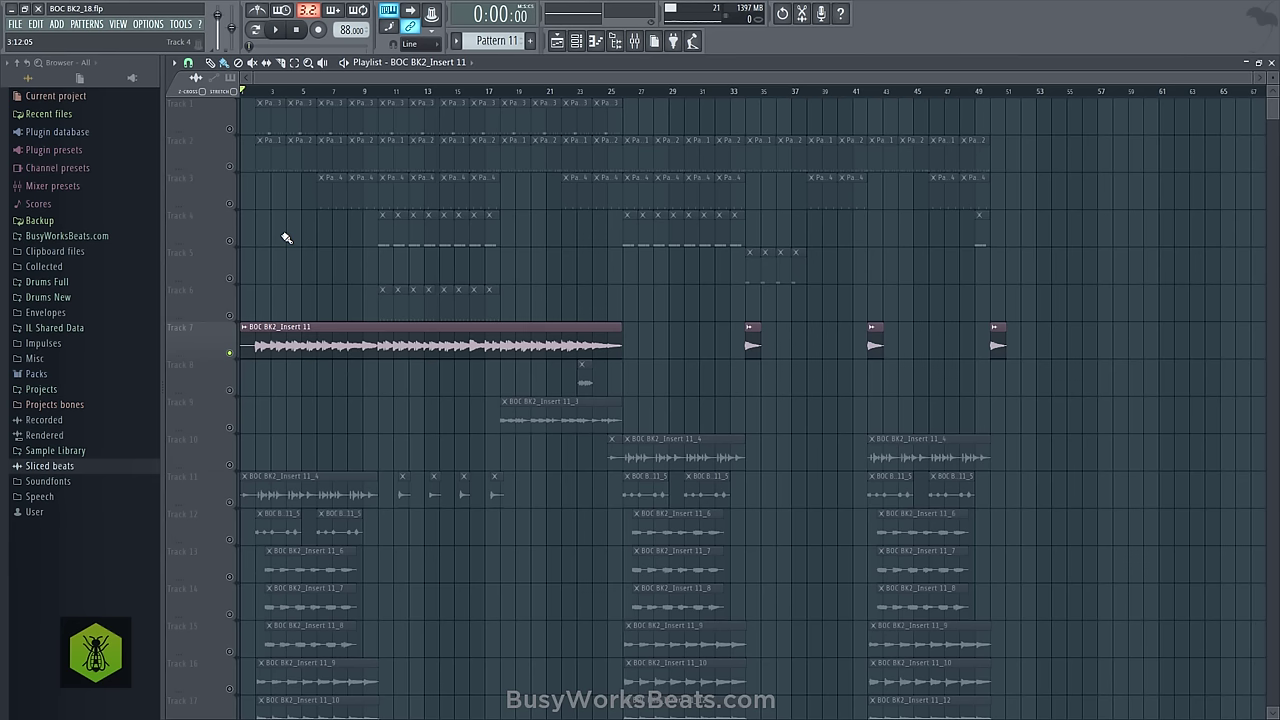
key(space)
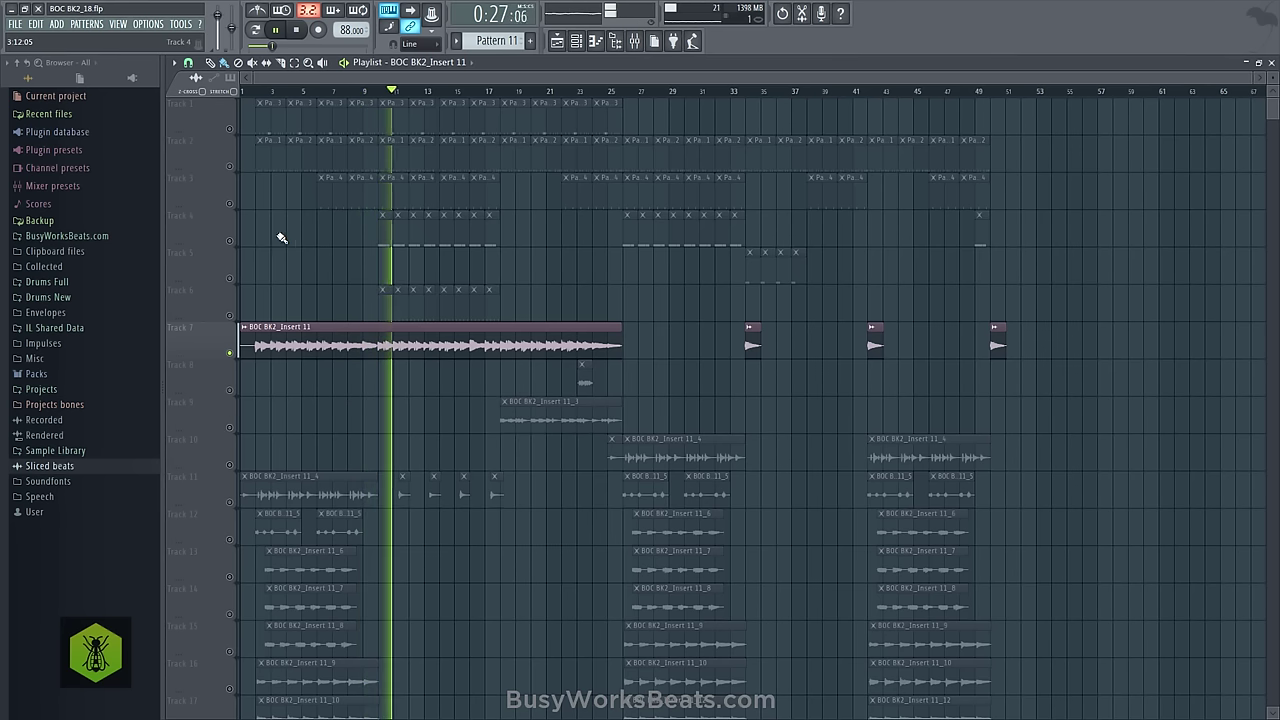
click(277, 31)
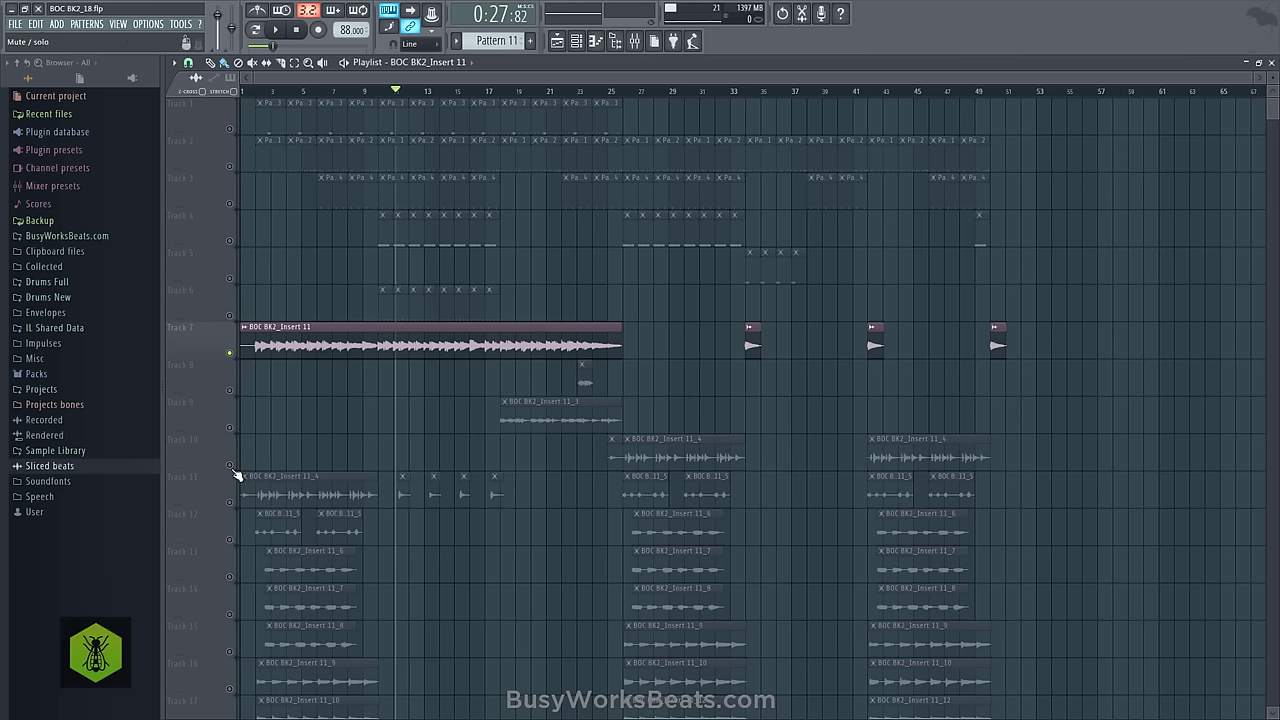
Unmute pattern tracks 1 through 6, select Pattern 4, and mute Track 7.
click(229, 128)
click(229, 167)
key(KP_4)
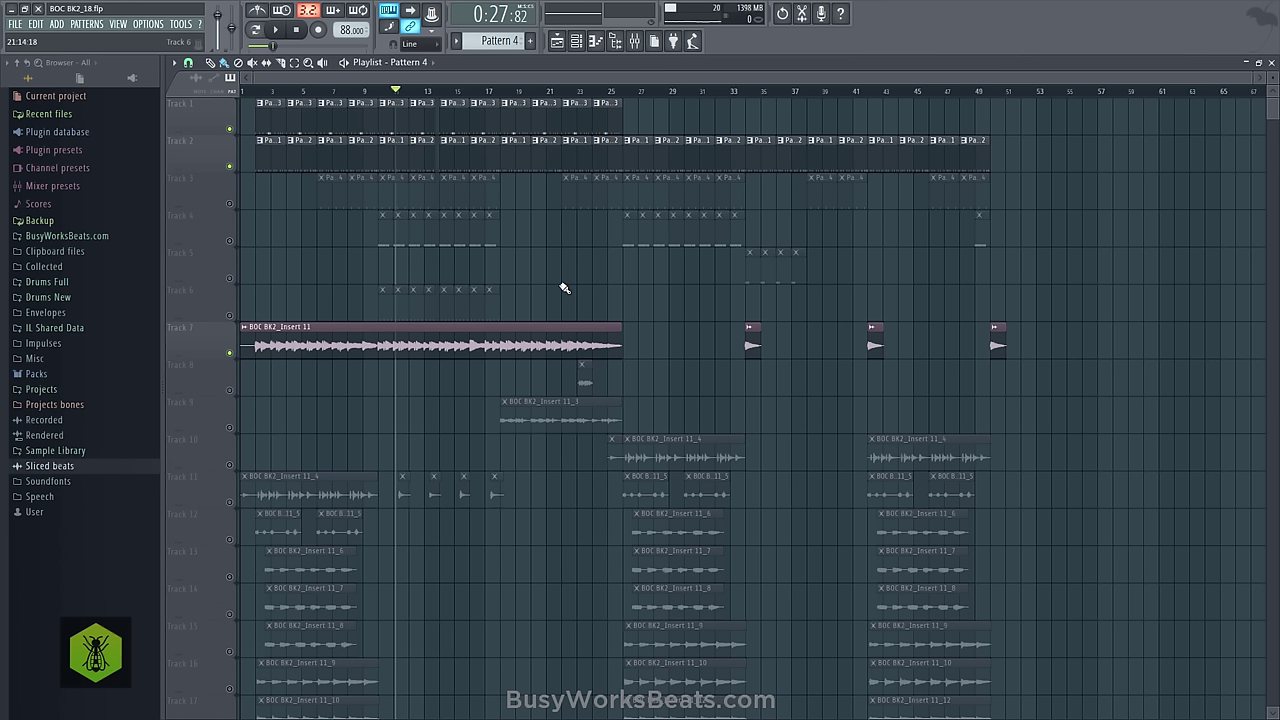
click(227, 202)
click(229, 241)
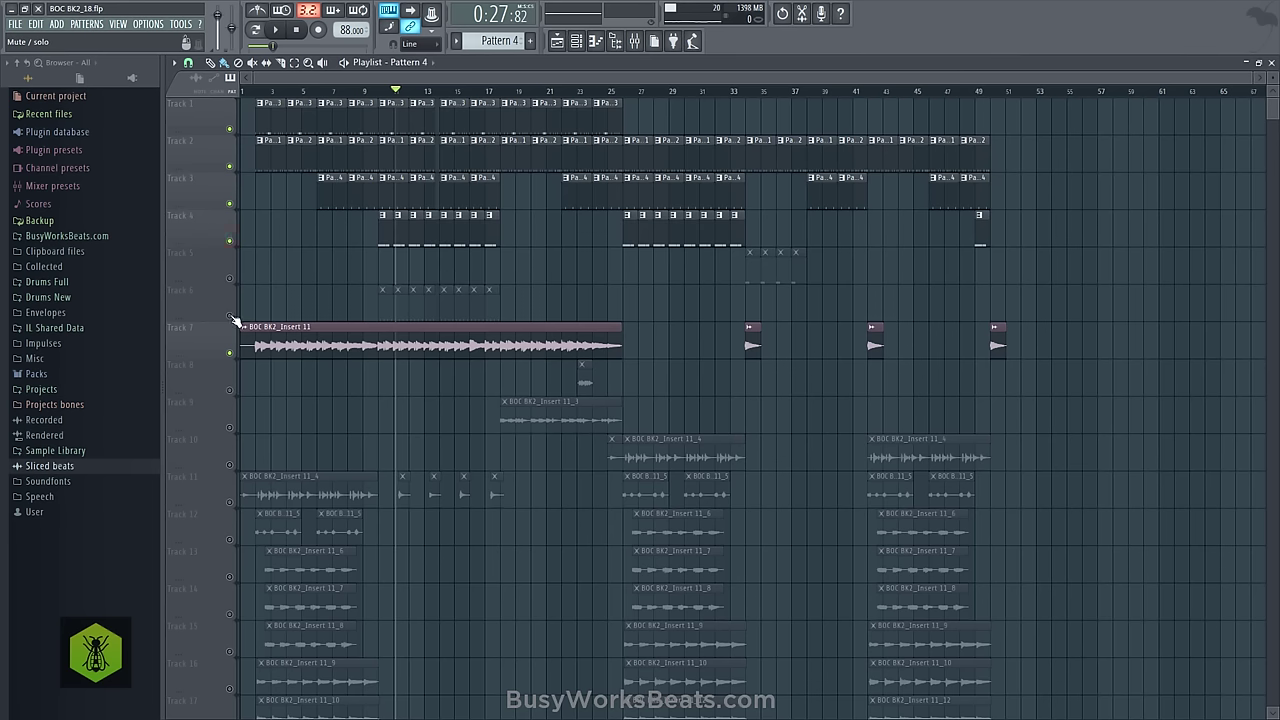
click(229, 315)
click(230, 278)
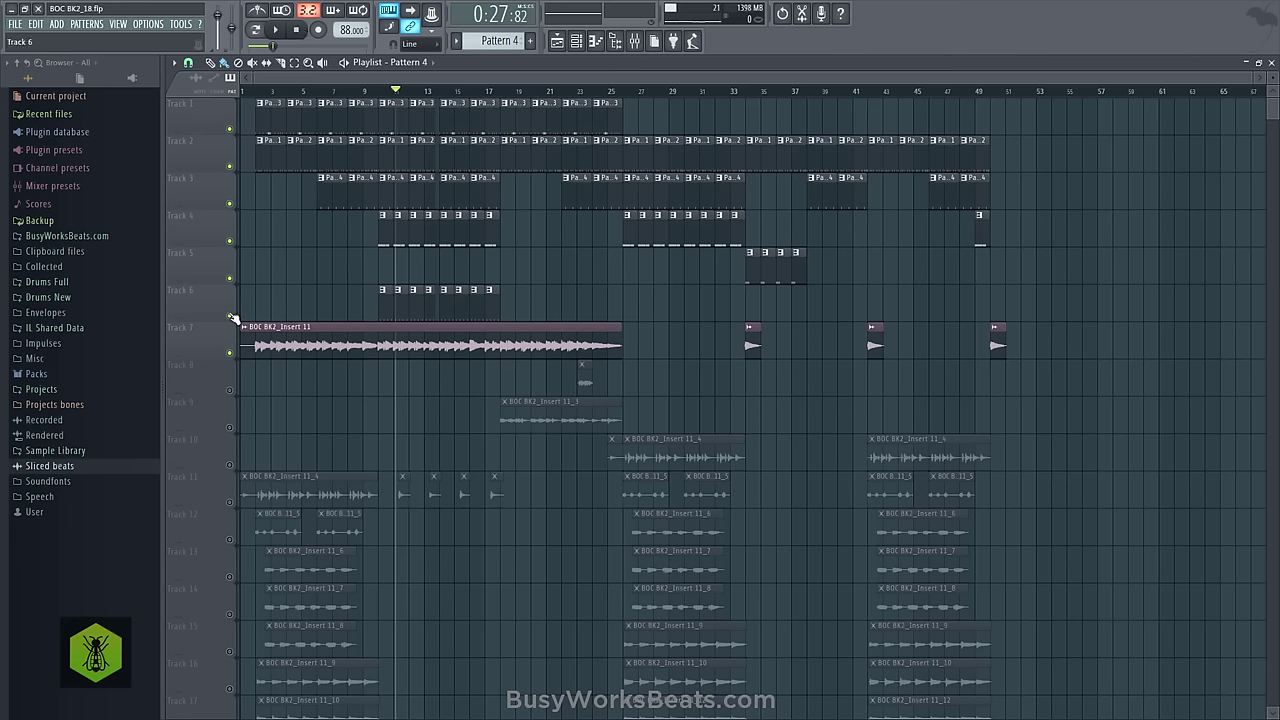
click(229, 352)
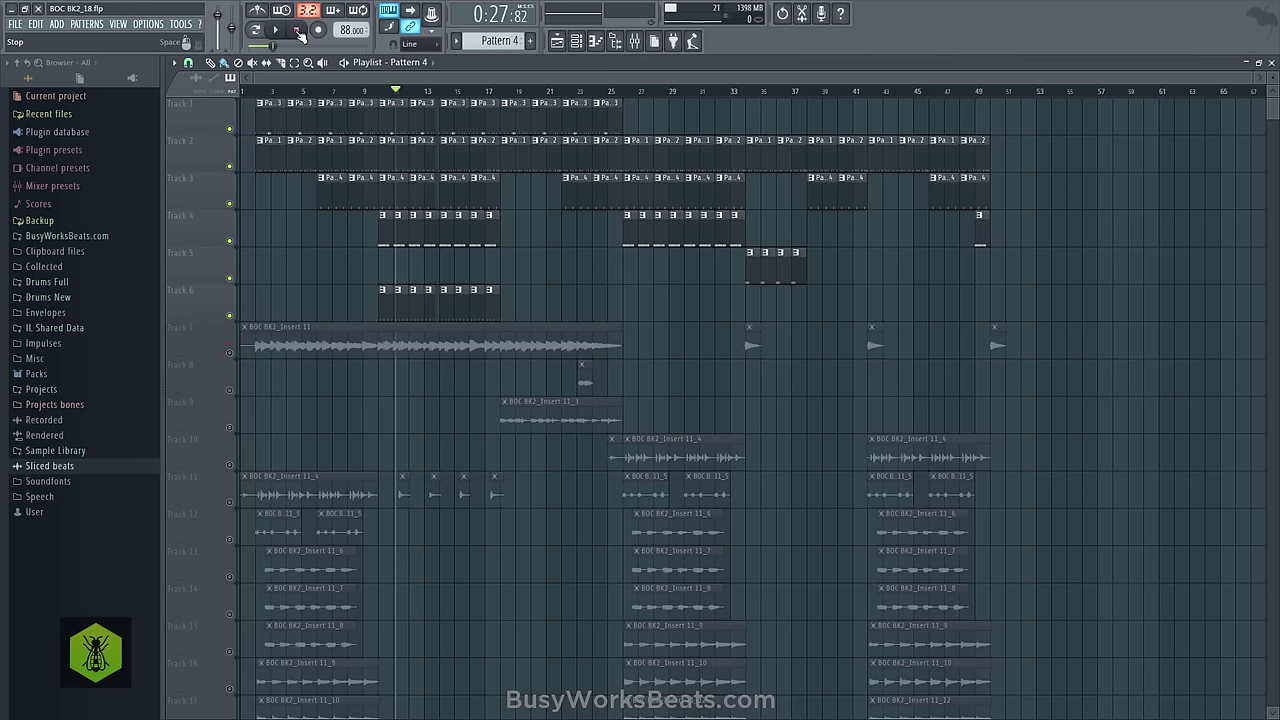
Play the six pattern tracks from the song start, pausing around bars 11 and 14.
click(297, 30)
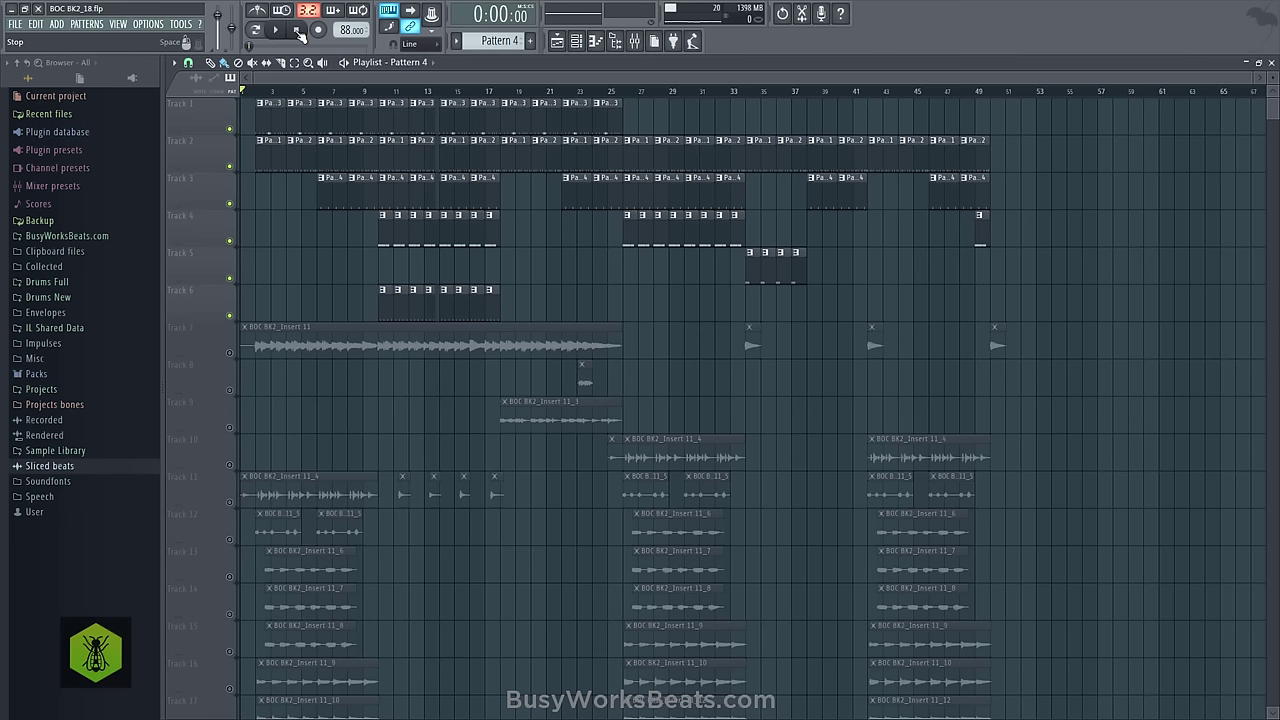
key(space)
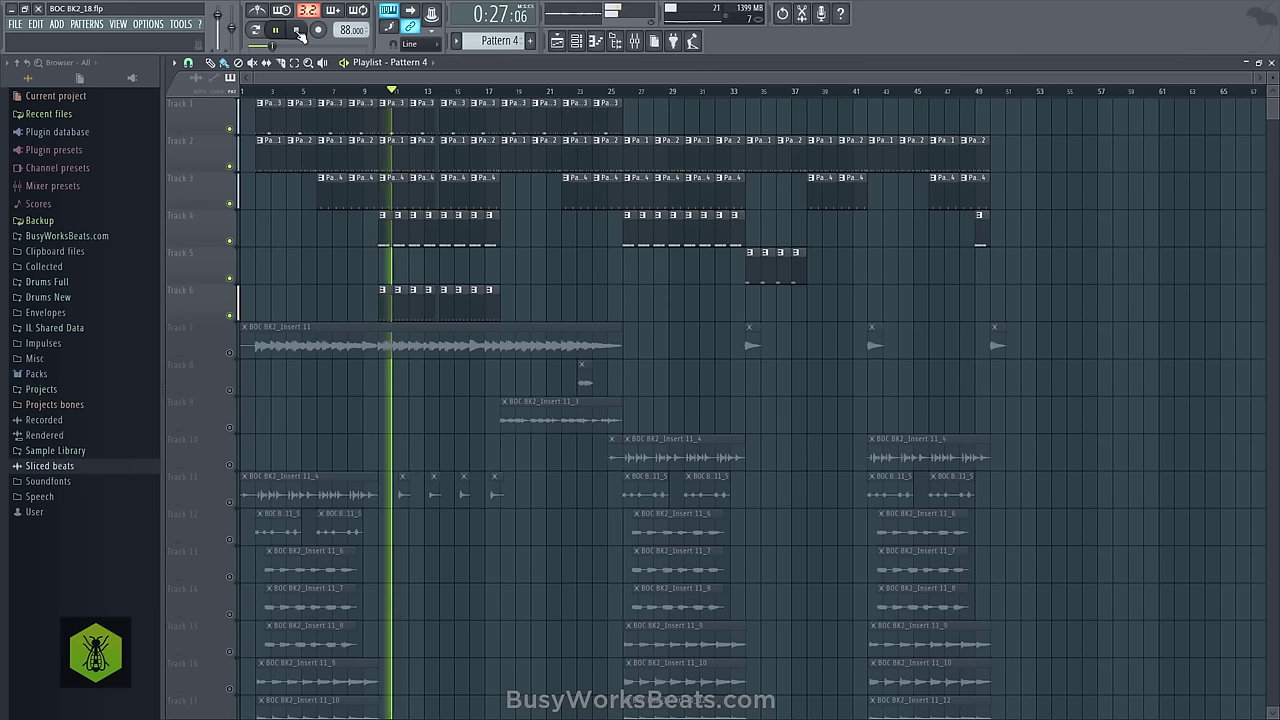
click(273, 31)
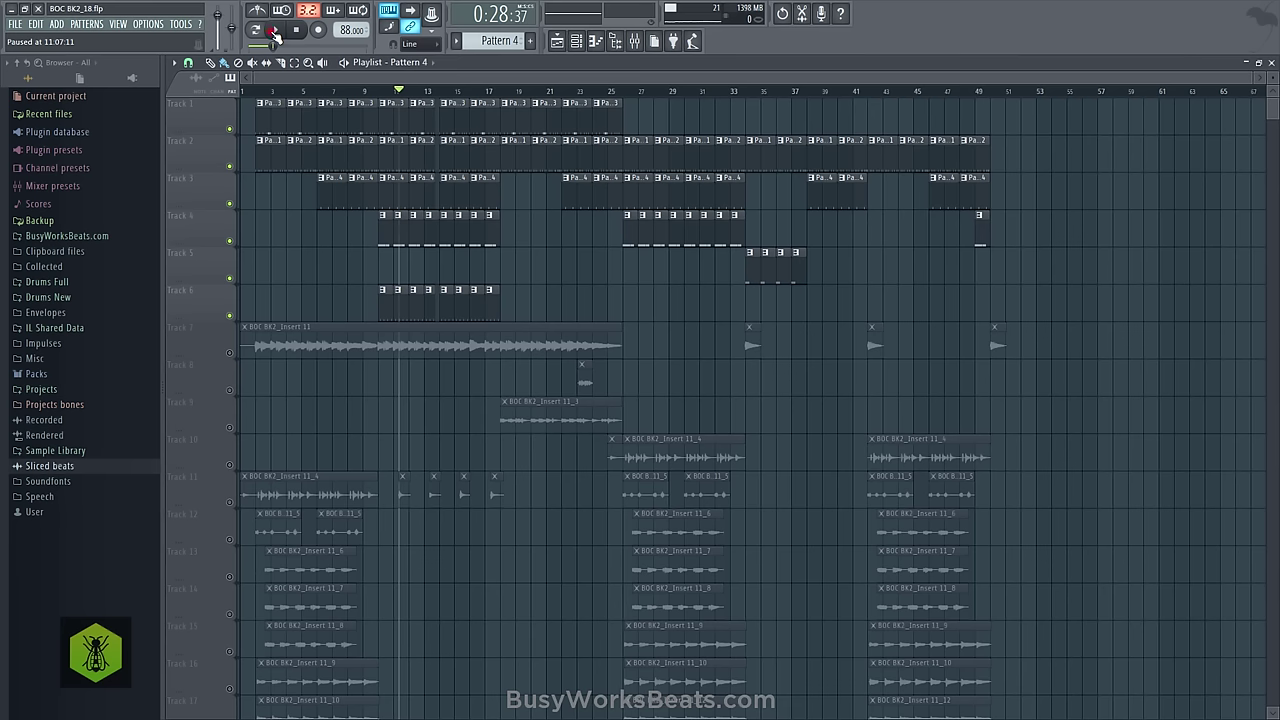
click(275, 31)
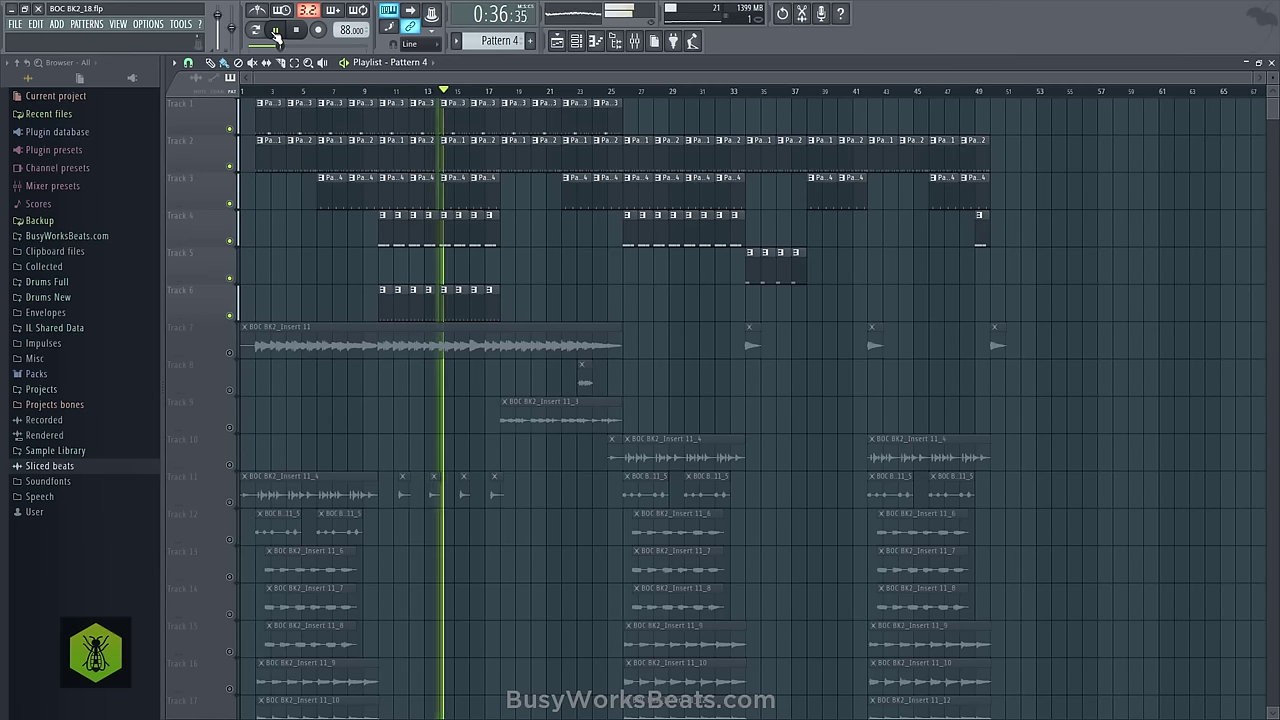
click(277, 31)
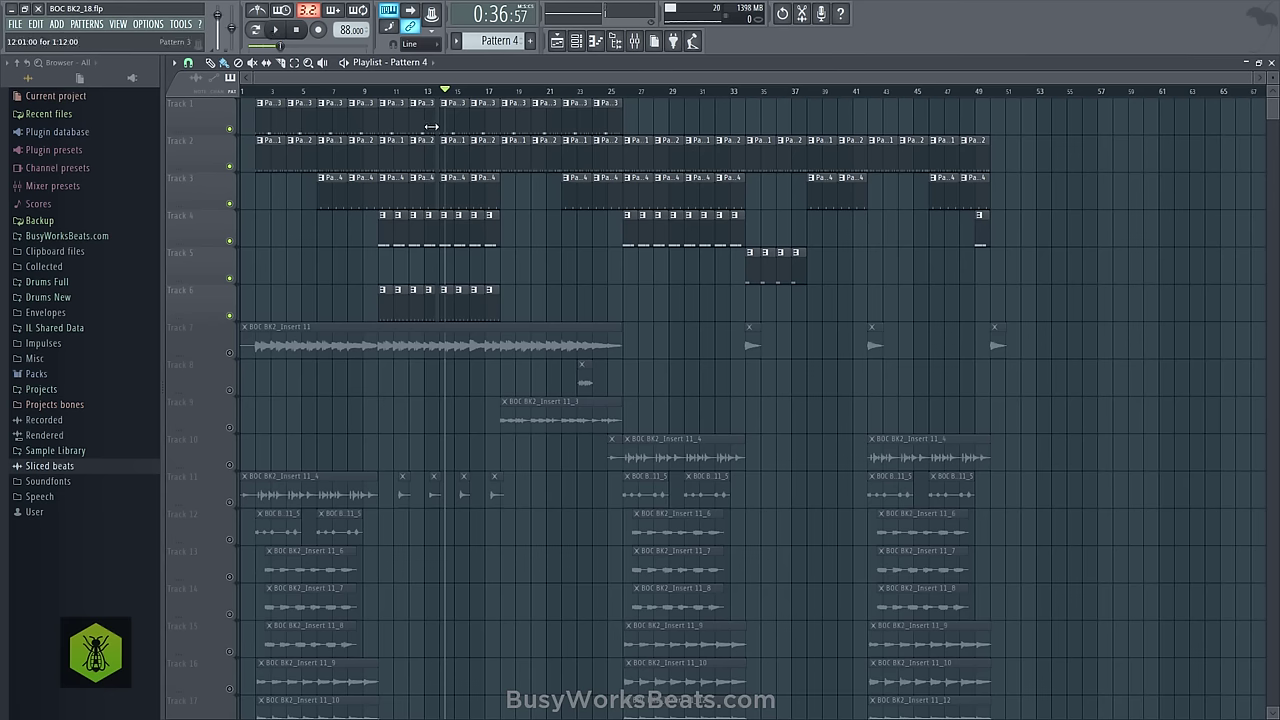
scroll(445, 250, down, 10)
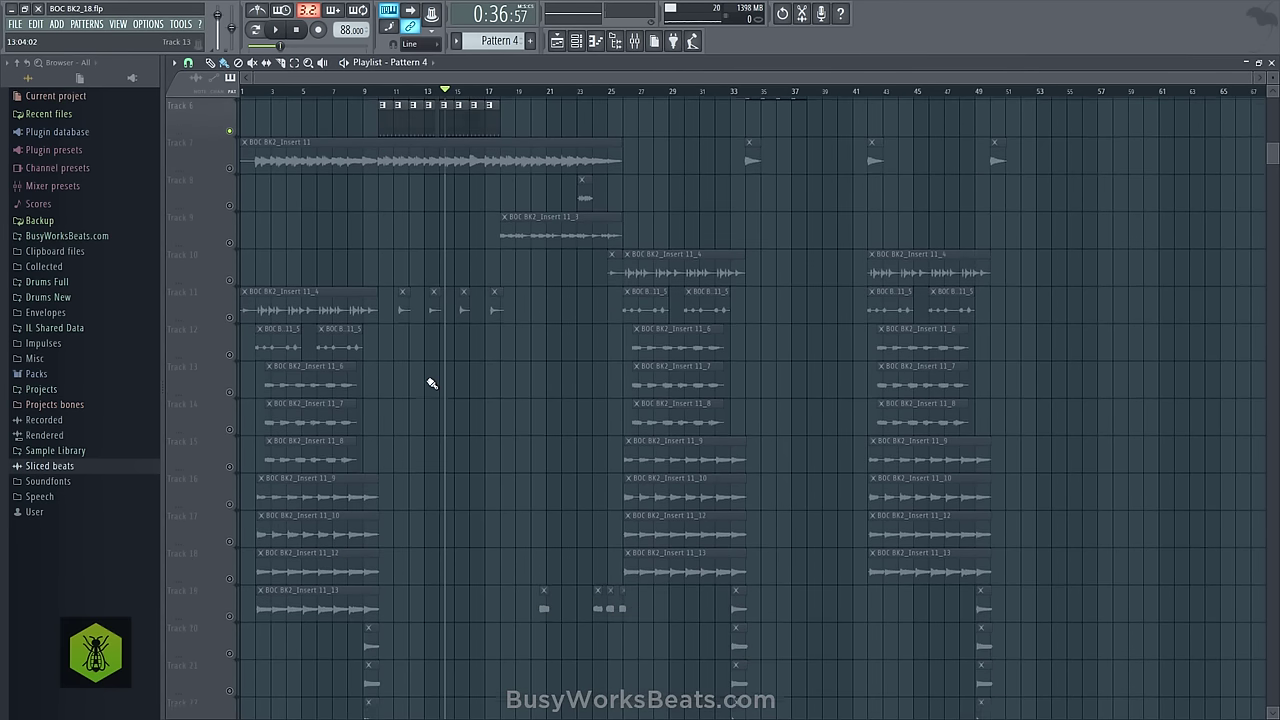
Resume playing the six pattern tracks from about bar 14 and stop after bar 17.
scroll(435, 410, up, 10)
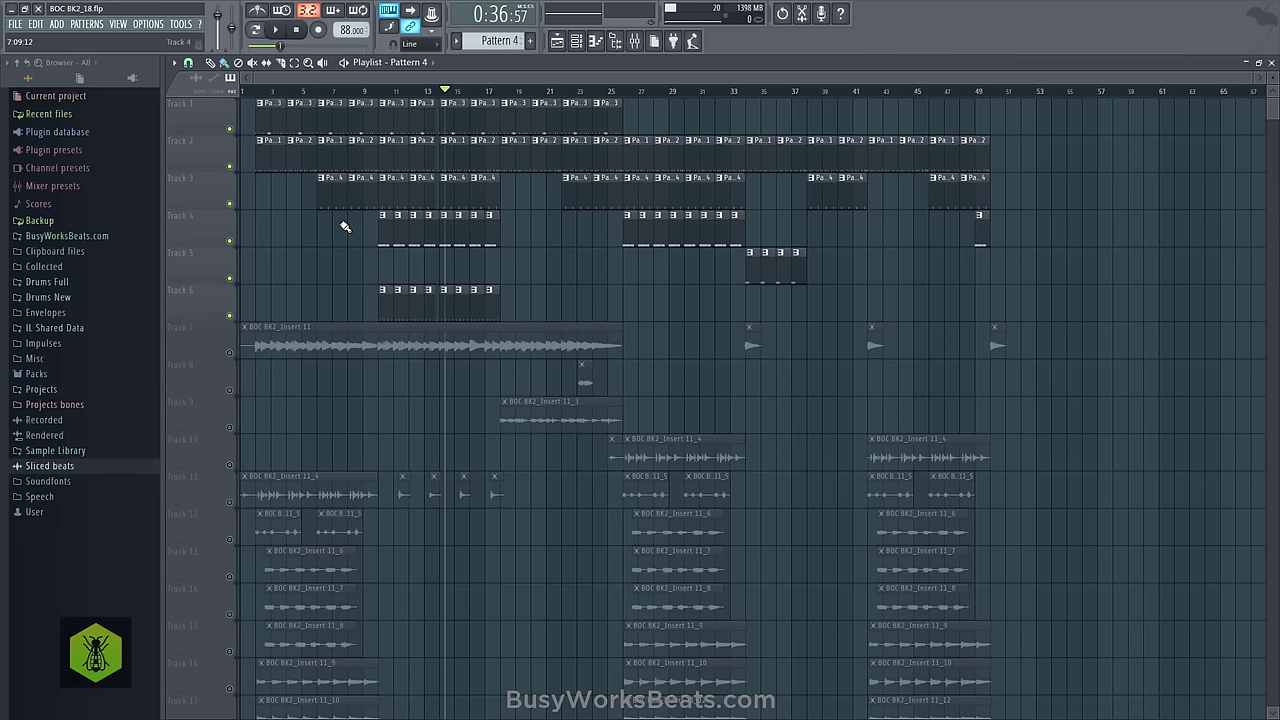
key(space)
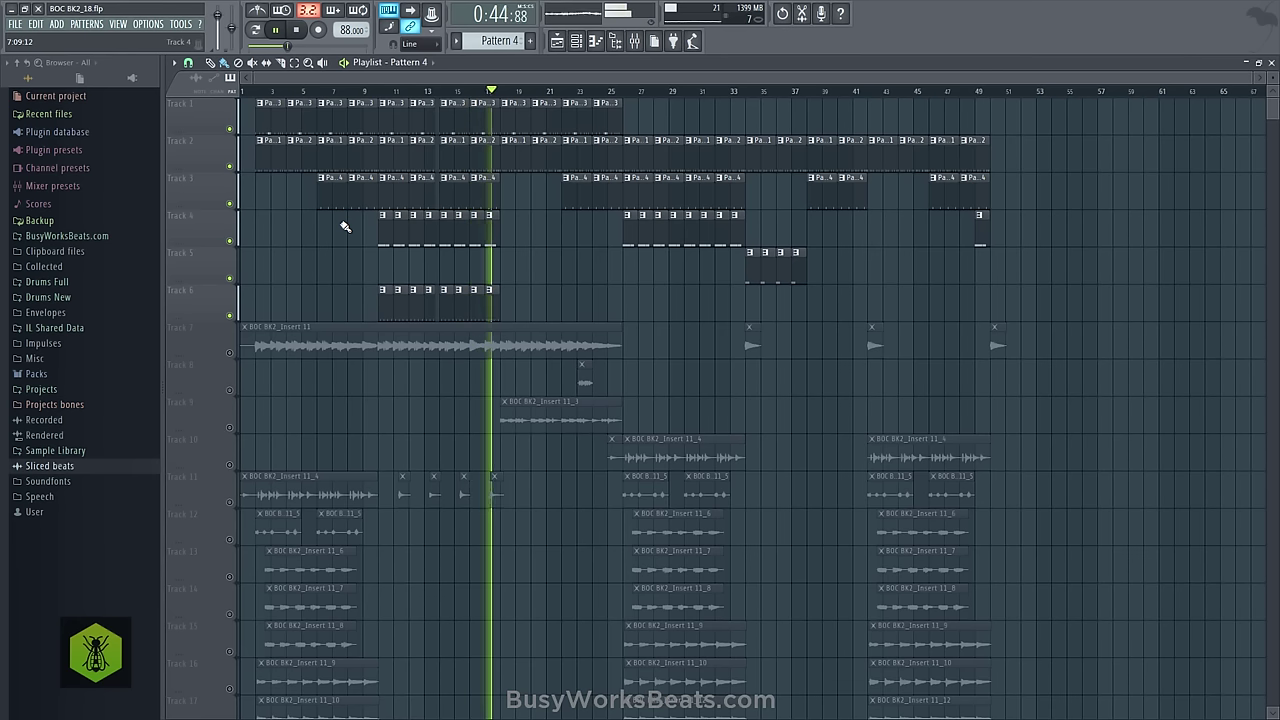
key(space)
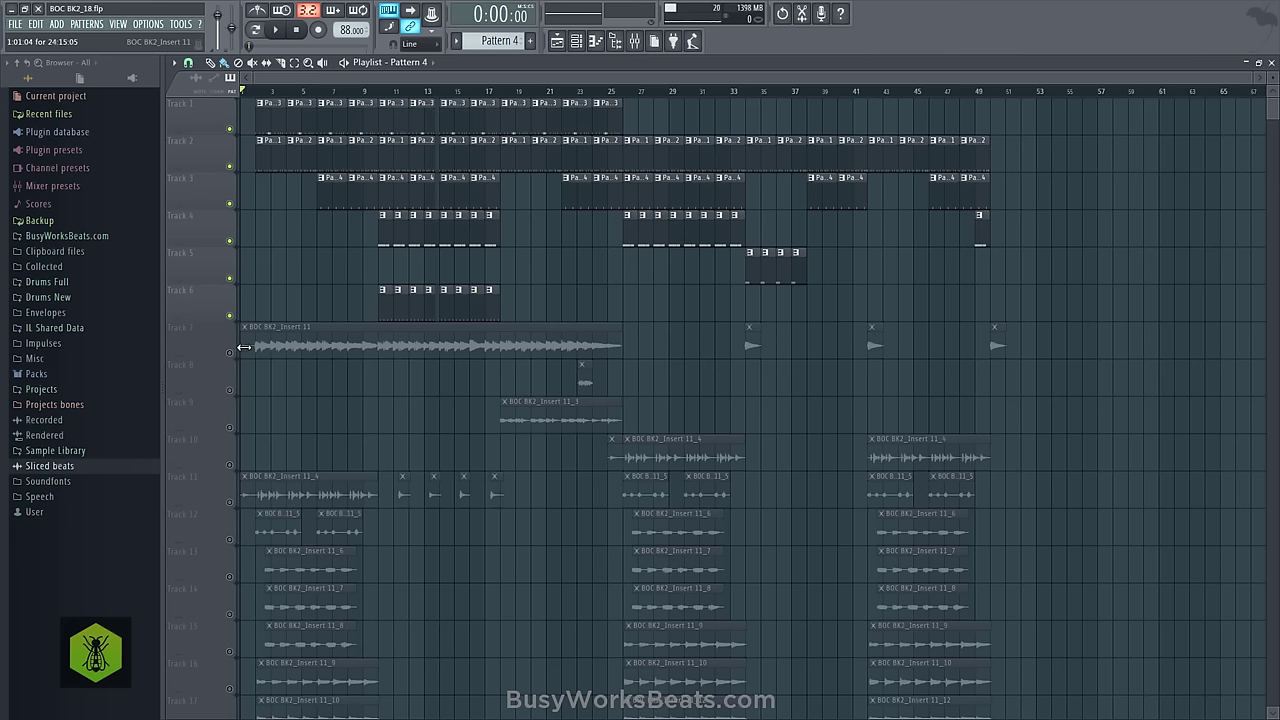
Undo the clip extension and clip deletion on Track 7, and re-enable the muted playlist tracks.
key(ctrl+alt+z)
key(ctrl+alt+z)
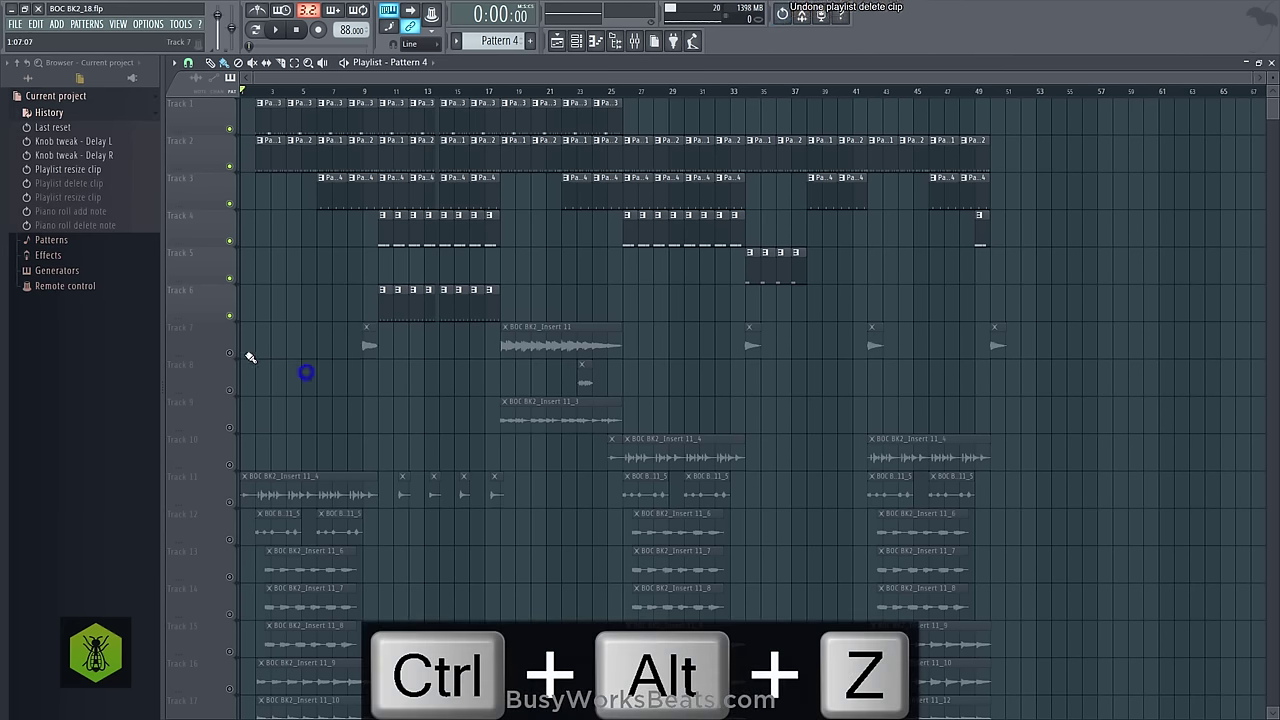
scroll(240, 352, down, 2)
scroll(264, 346, down, 4)
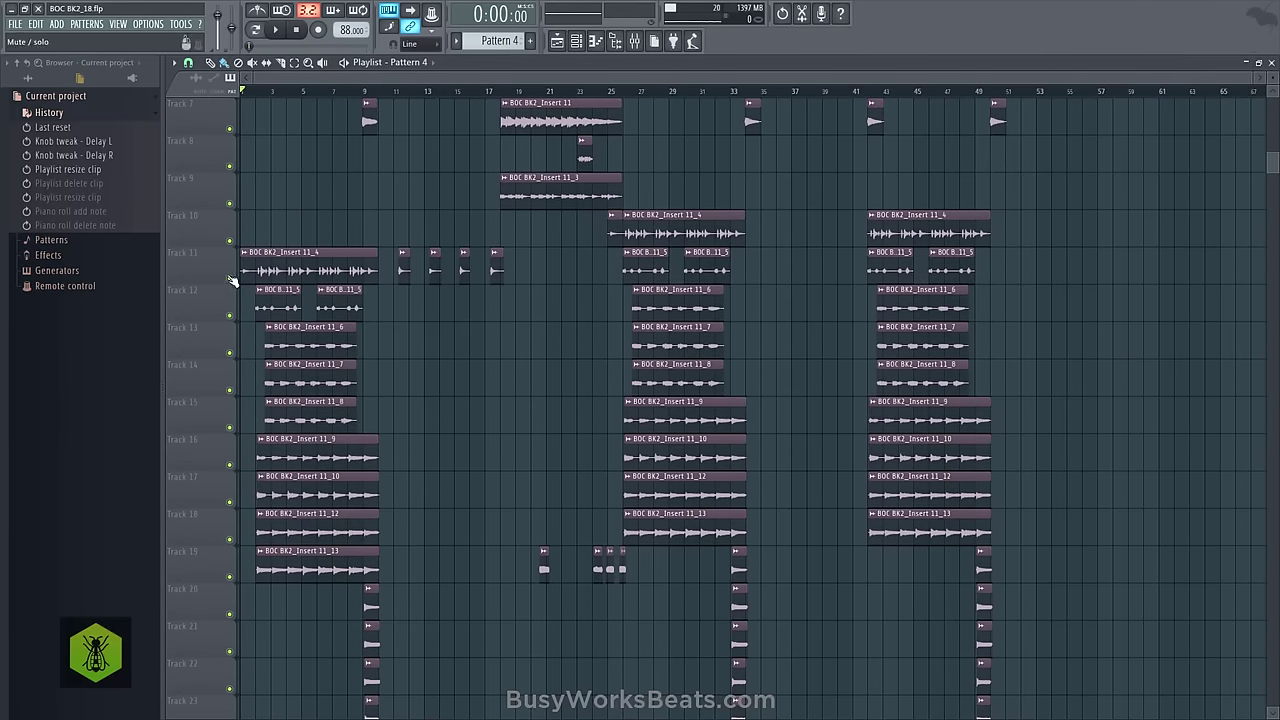
Solo the Track 11 recording and unmute pattern tracks 1 through 6 alongside it.
right_click(231, 280)
scroll(234, 284, up, 4)
scroll(240, 290, up, 3)
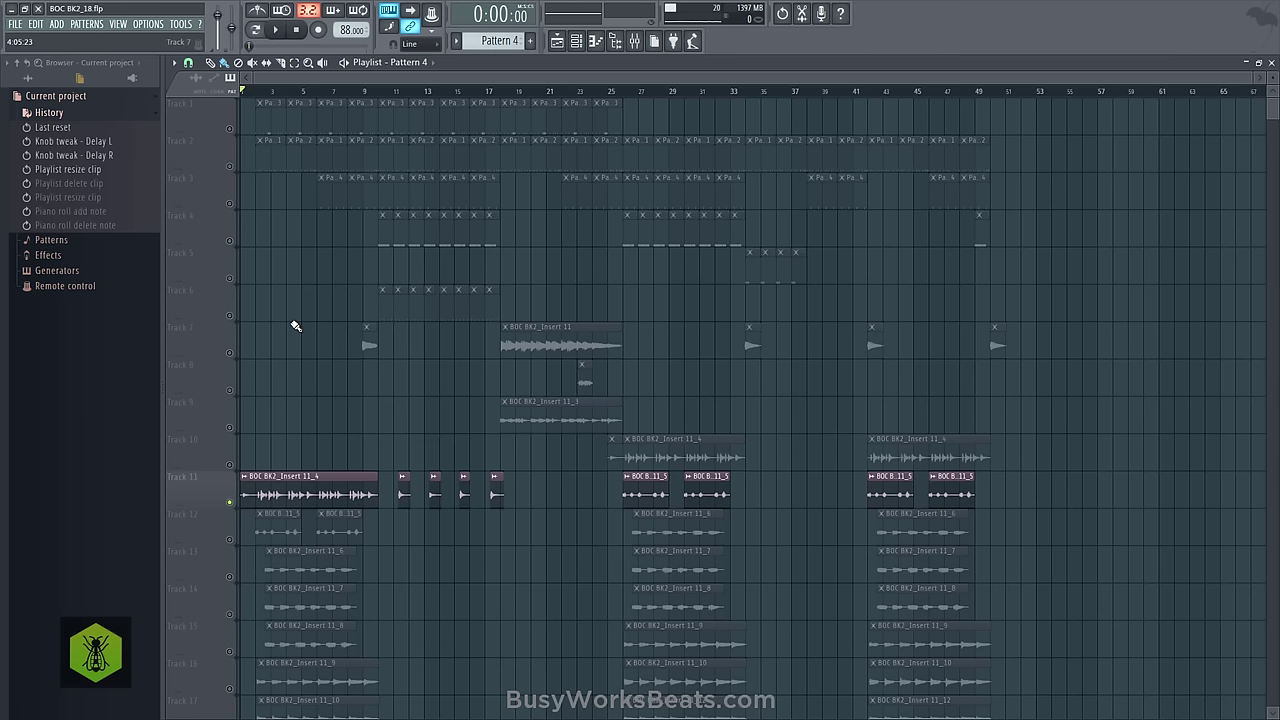
click(229, 128)
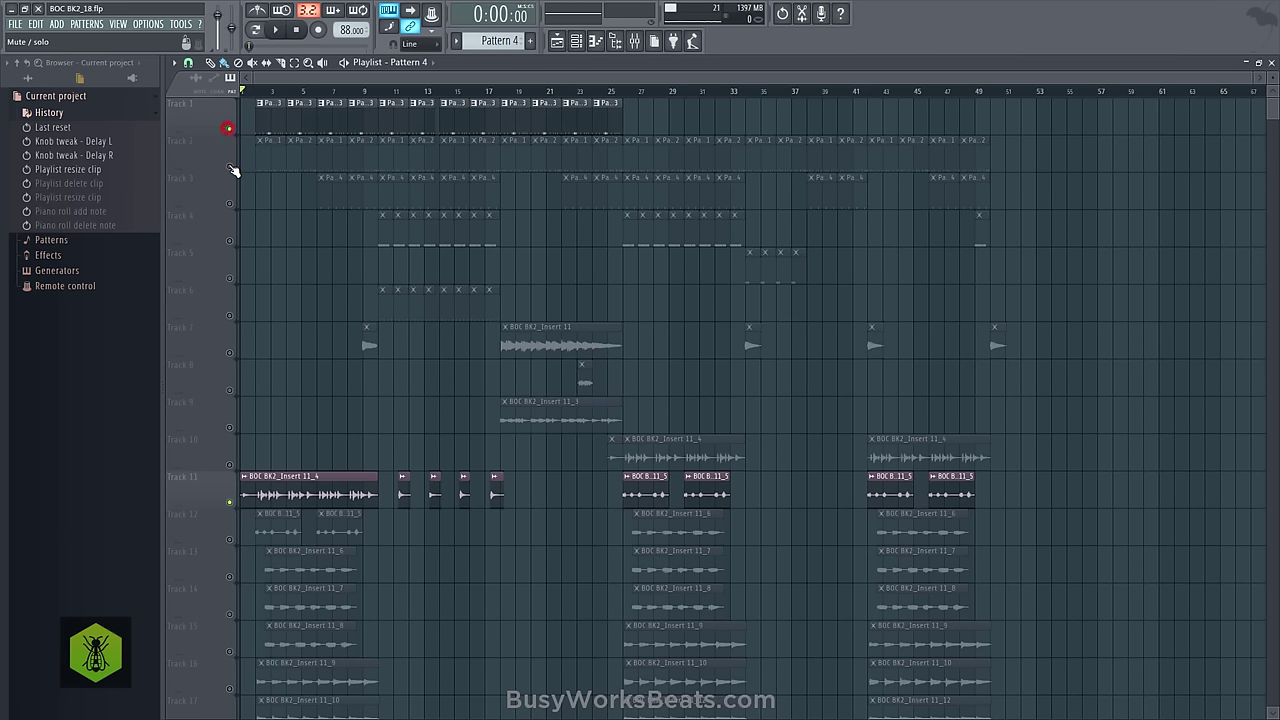
click(229, 165)
click(229, 203)
click(229, 240)
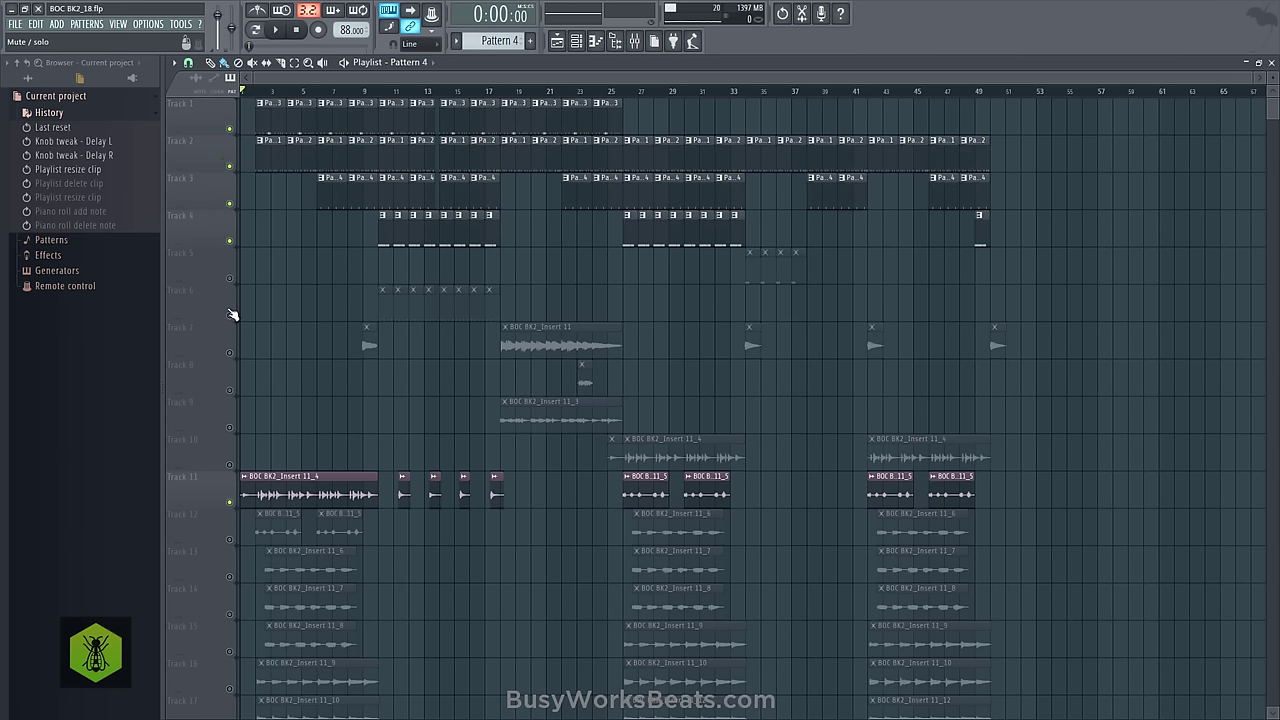
click(229, 314)
click(229, 277)
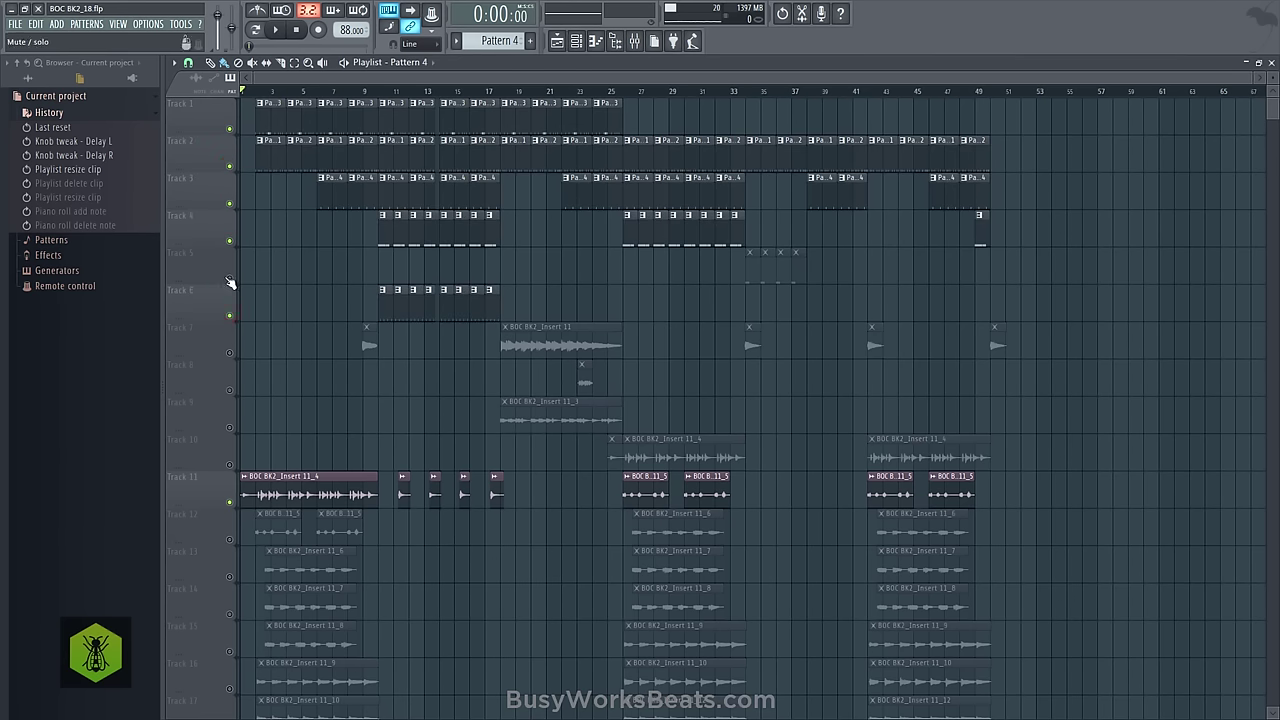
Unmute Track 12 so it plays together with Track 11 and the pattern tracks.
scroll(280, 337, down, 1)
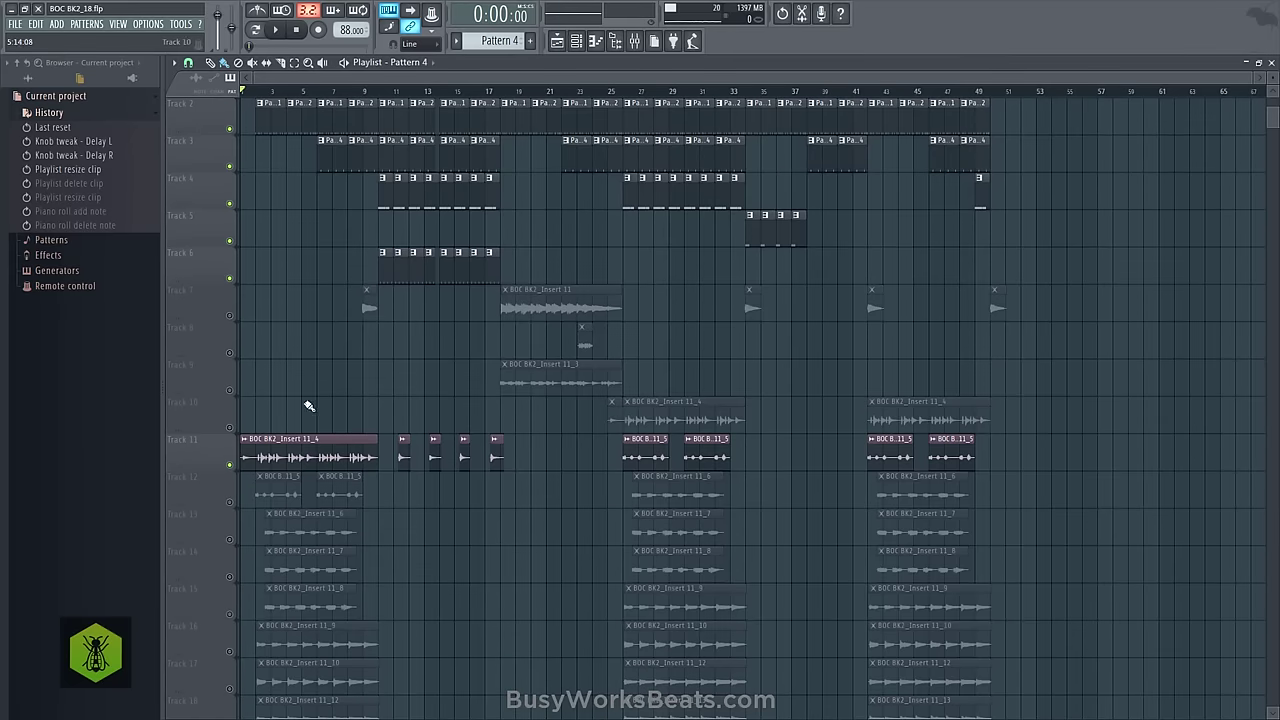
scroll(300, 400, down, 1)
scroll(285, 380, down, 1)
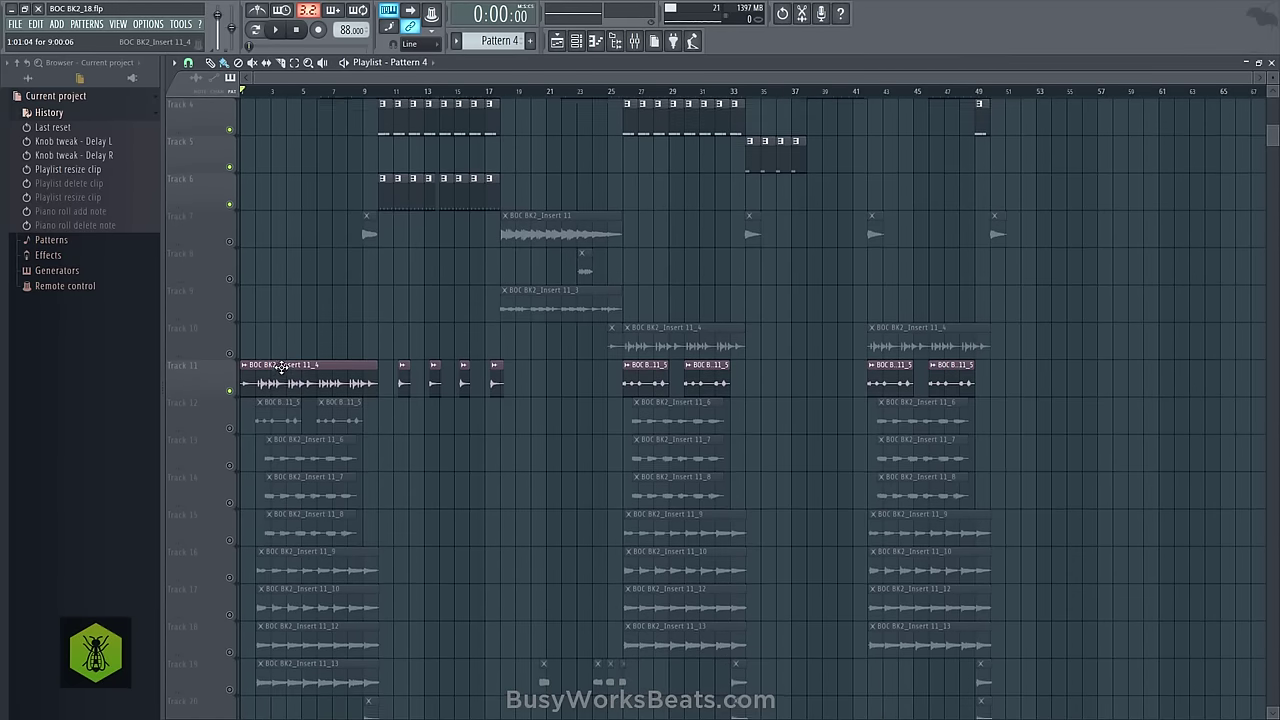
click(233, 428)
scroll(233, 426, down, 2)
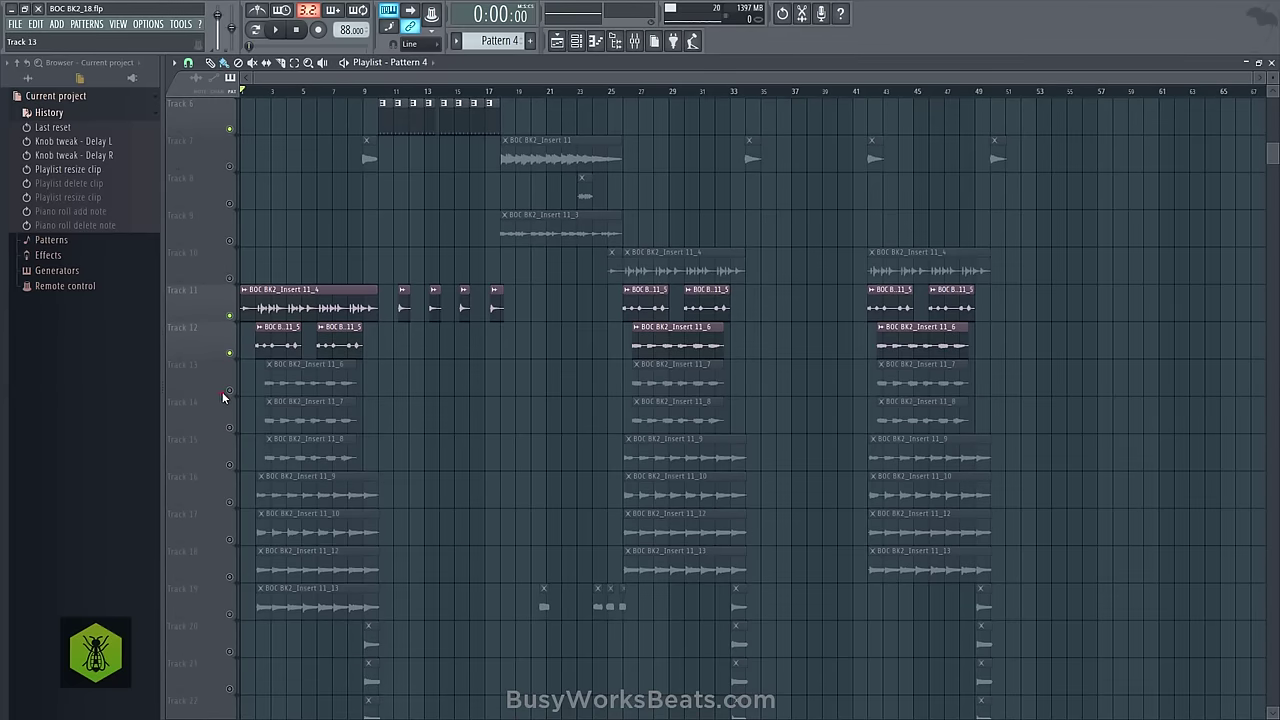
Re-enable all playlist tracks at once and mute Tracks 30 and 31.
click(228, 392)
right_click(228, 392)
scroll(228, 392, up, 3)
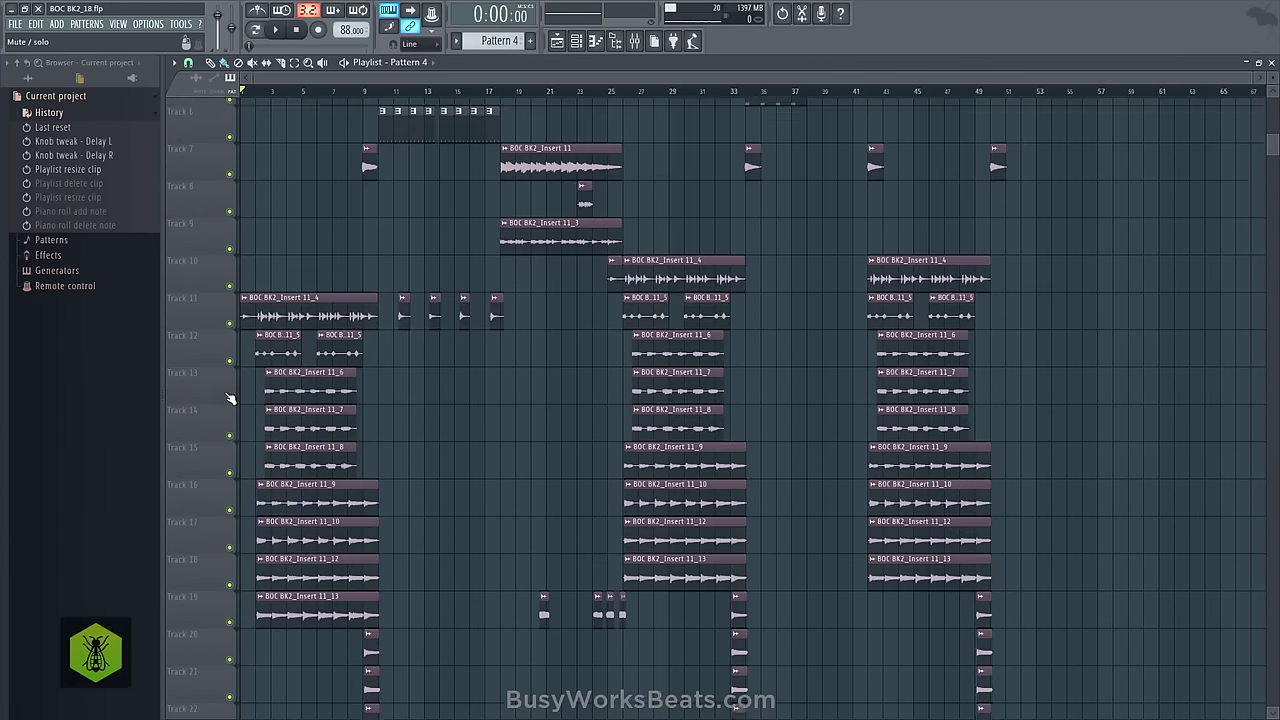
scroll(230, 398, down, 17)
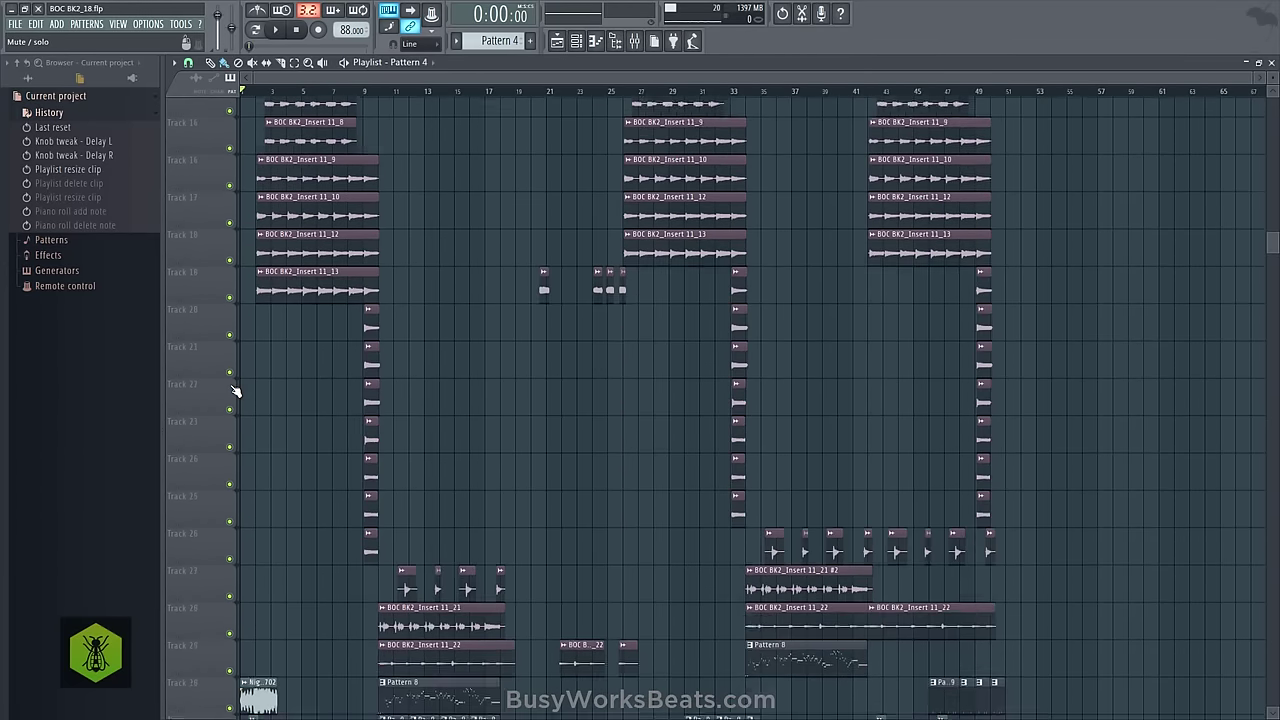
click(229, 435)
click(229, 472)
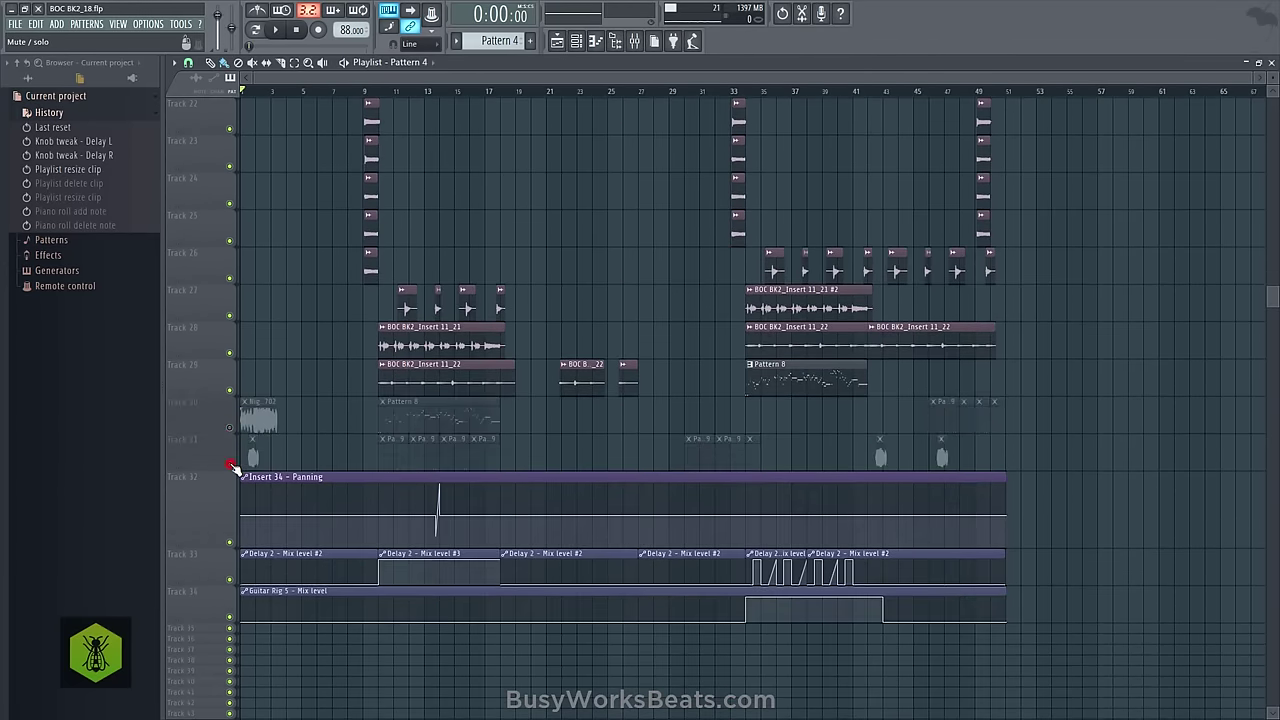
Mute the recording tracks 12 through 19, leaving Tracks 10 and 11 enabled.
scroll(256, 415, up, 2)
scroll(253, 414, up, 13)
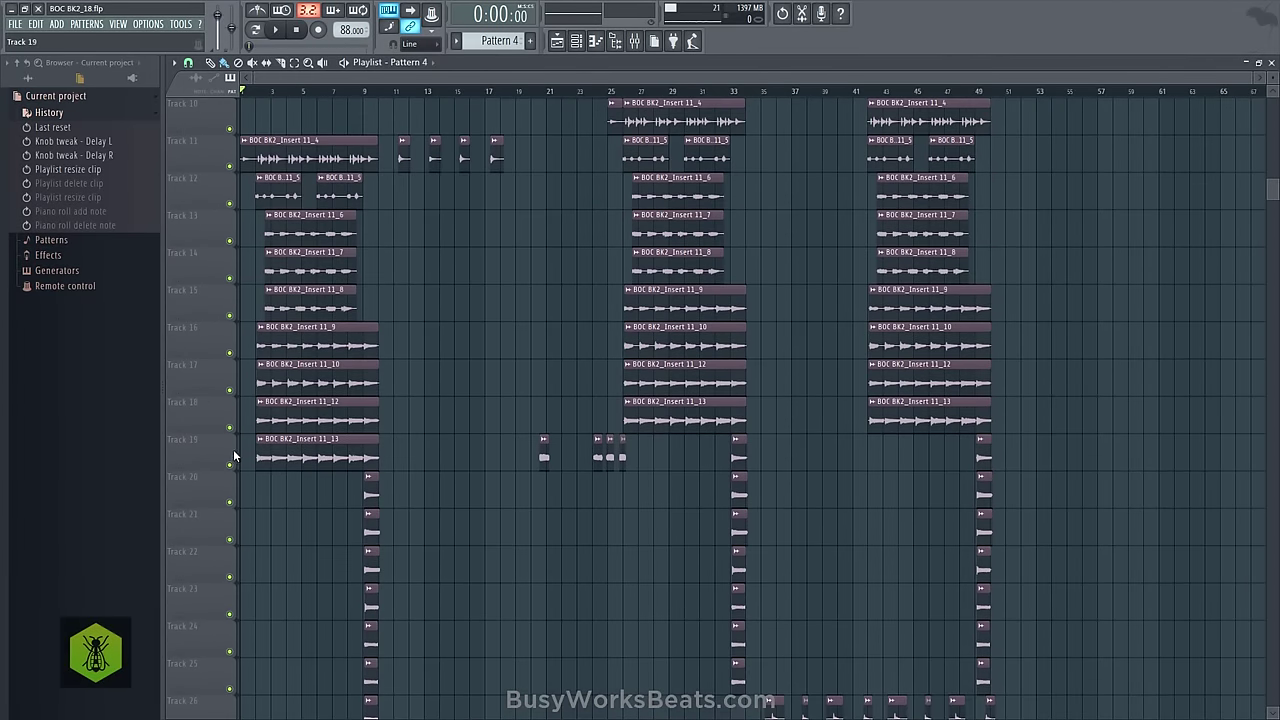
click(229, 465)
click(229, 428)
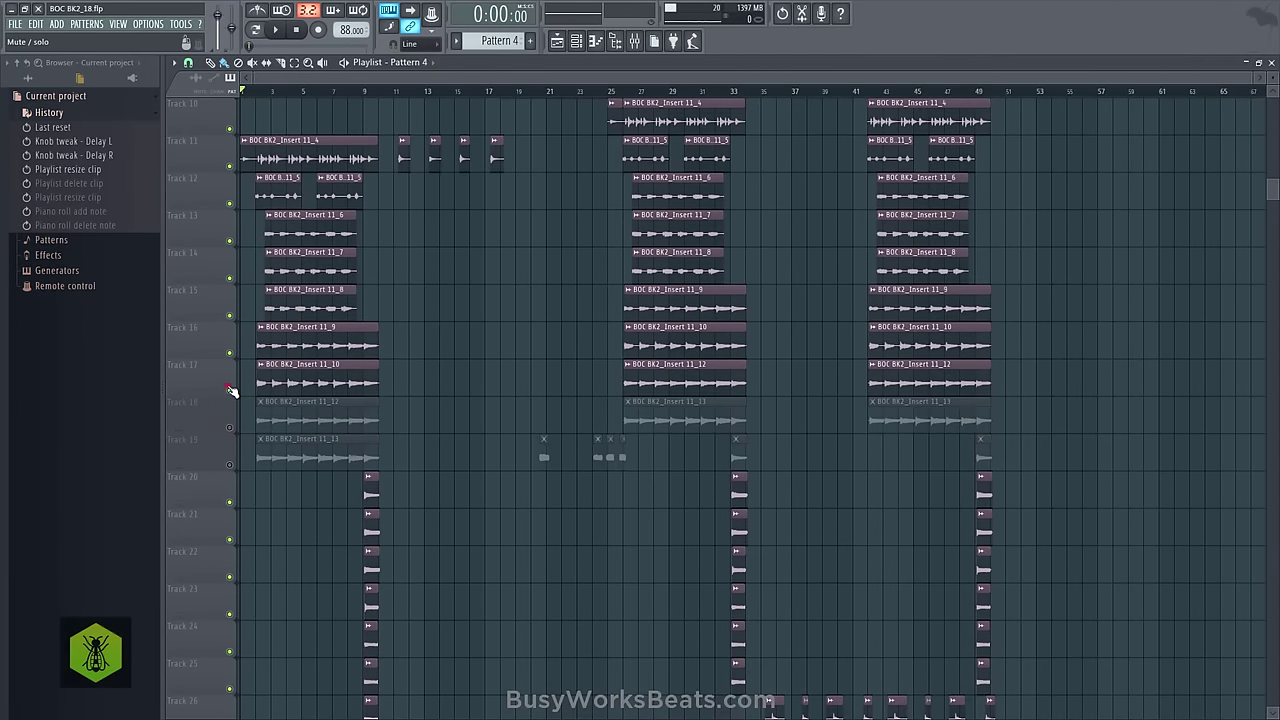
click(229, 390)
click(229, 355)
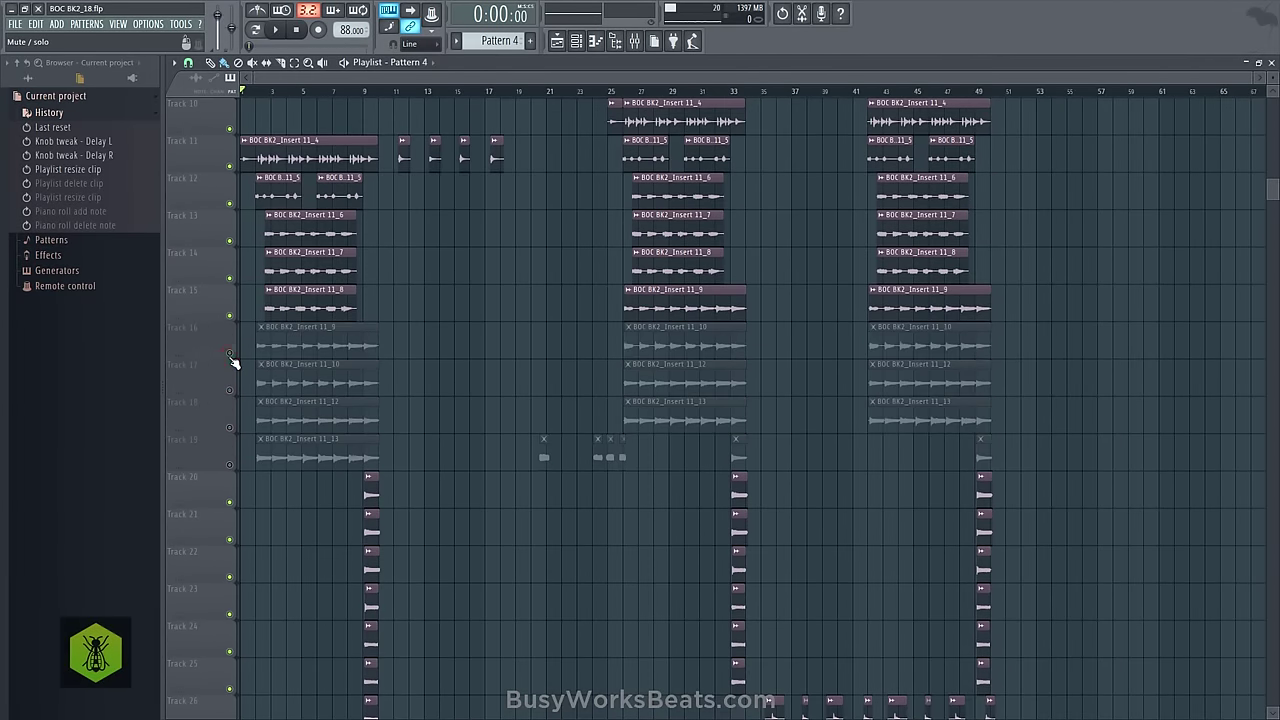
click(229, 203)
click(229, 240)
click(229, 277)
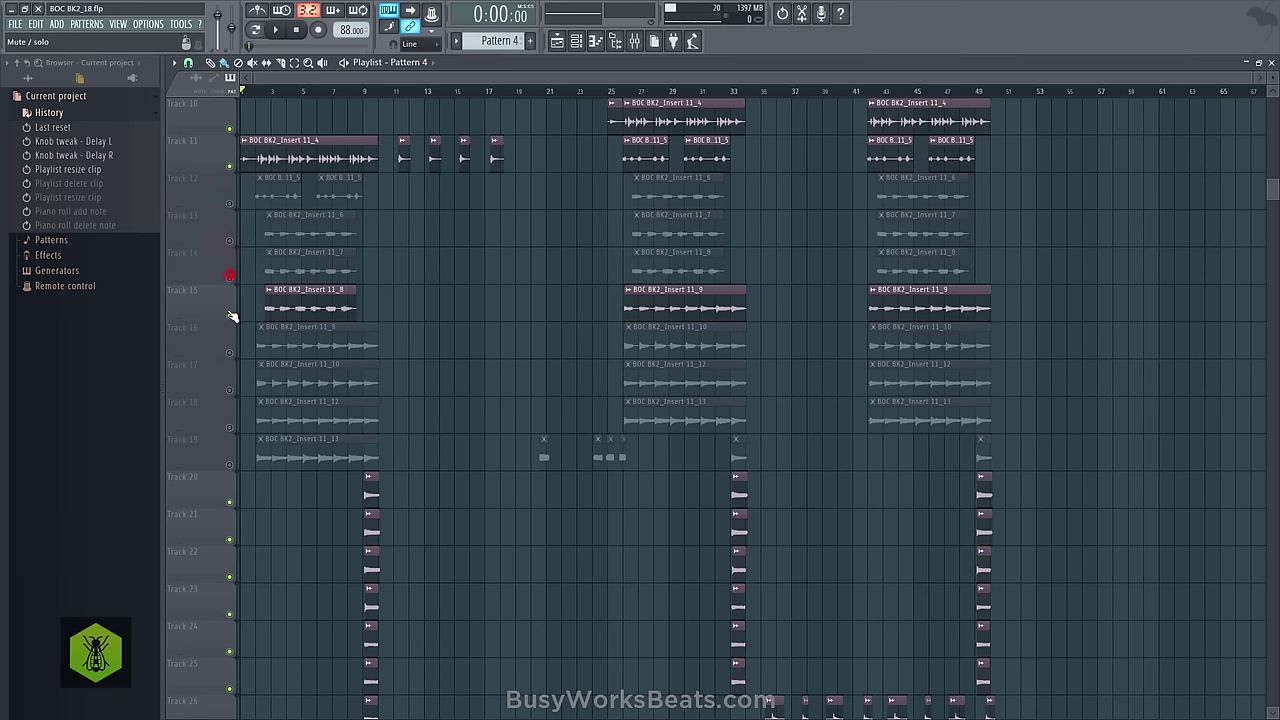
click(229, 315)
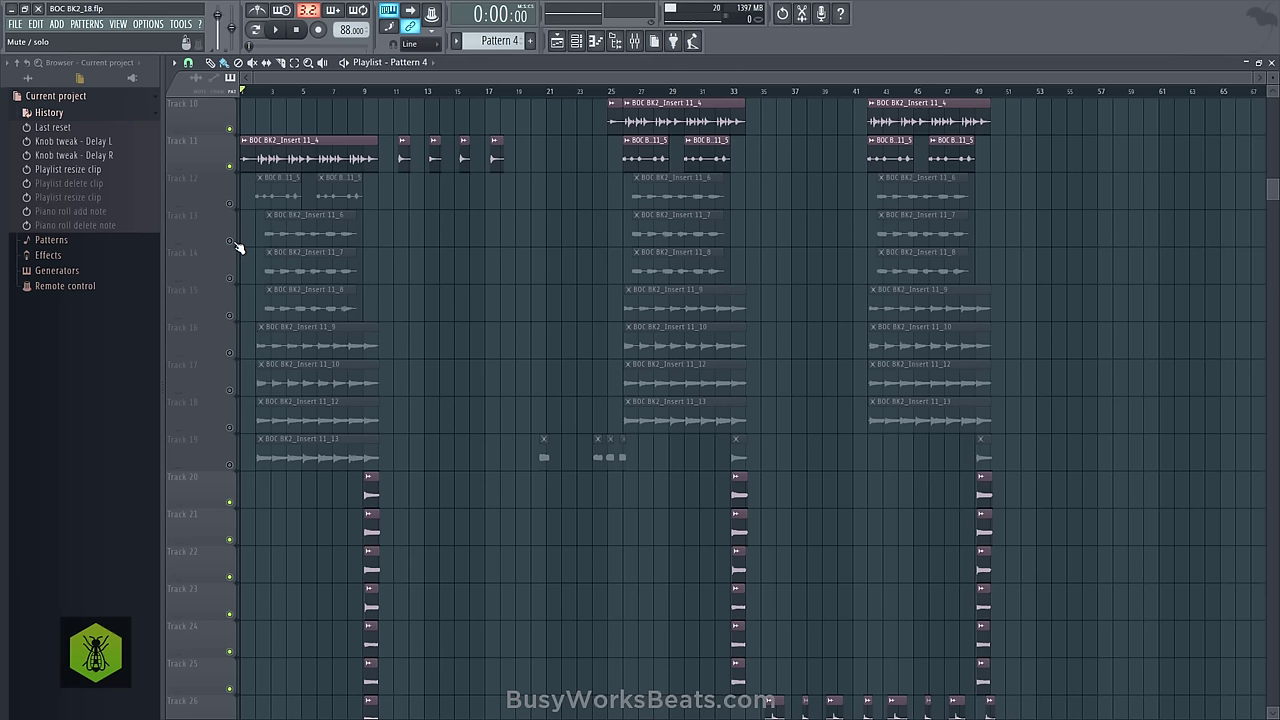
Play the song with Track 11's recording from the start, pausing around bar 3, and replay it from bar 1 through bar 9.
key(space)
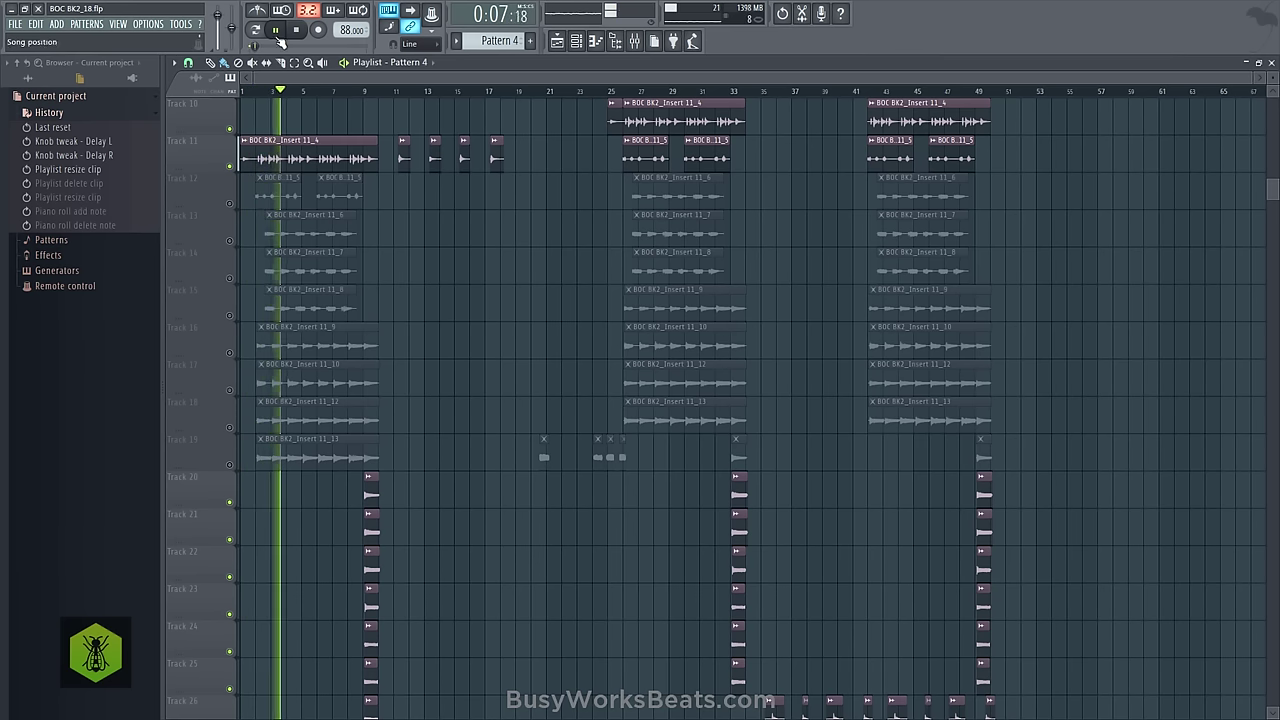
click(276, 31)
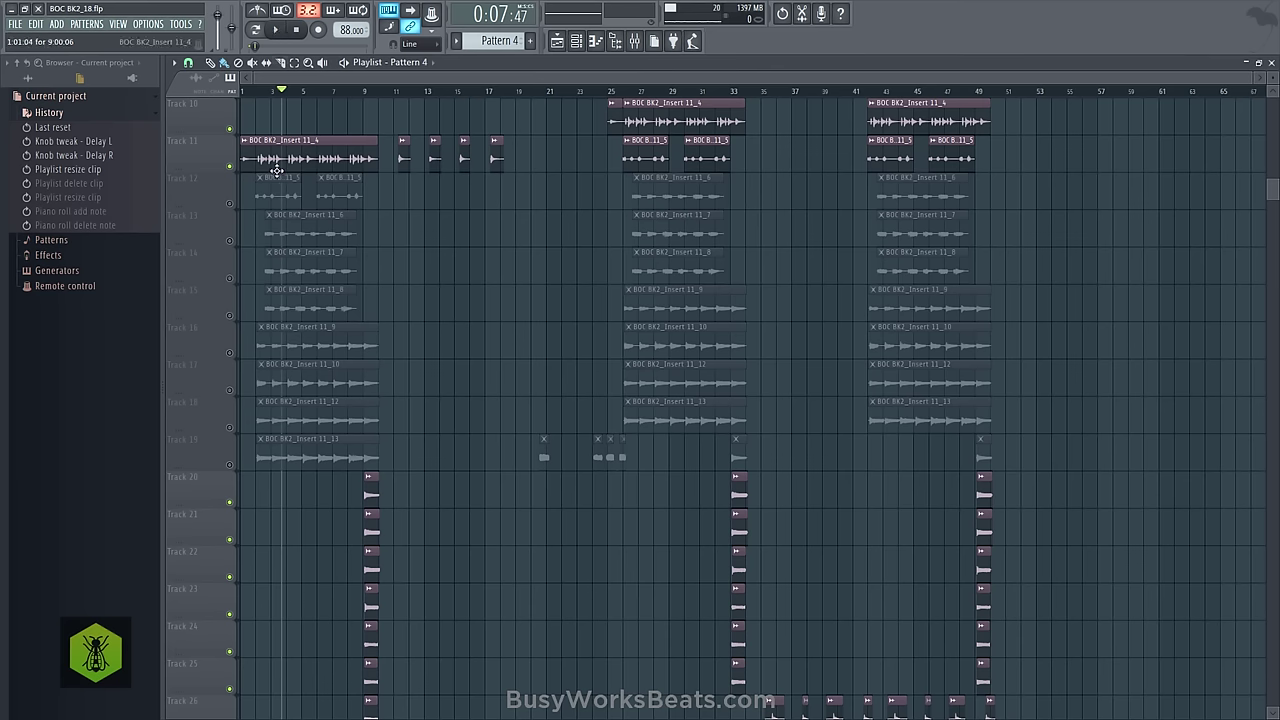
scroll(294, 194, up, 4)
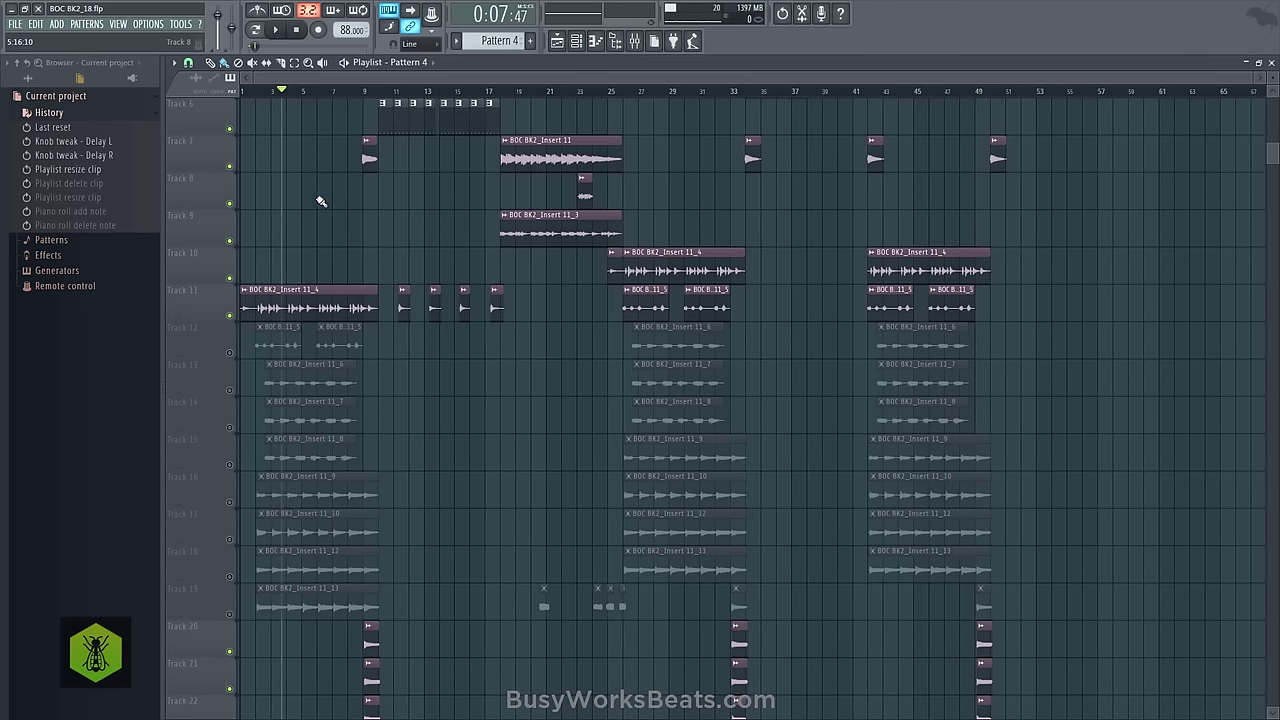
scroll(314, 266, up, 3)
scroll(313, 268, down, 3)
key(space)
key(space)
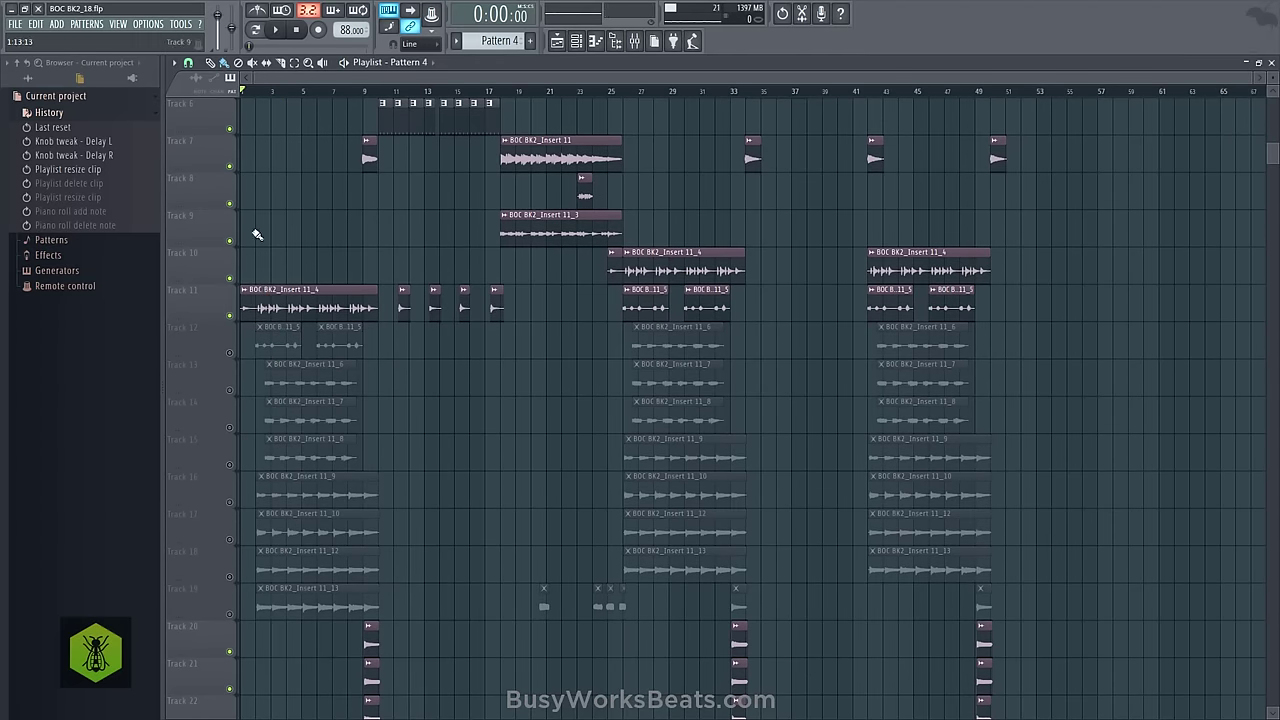
key(space)
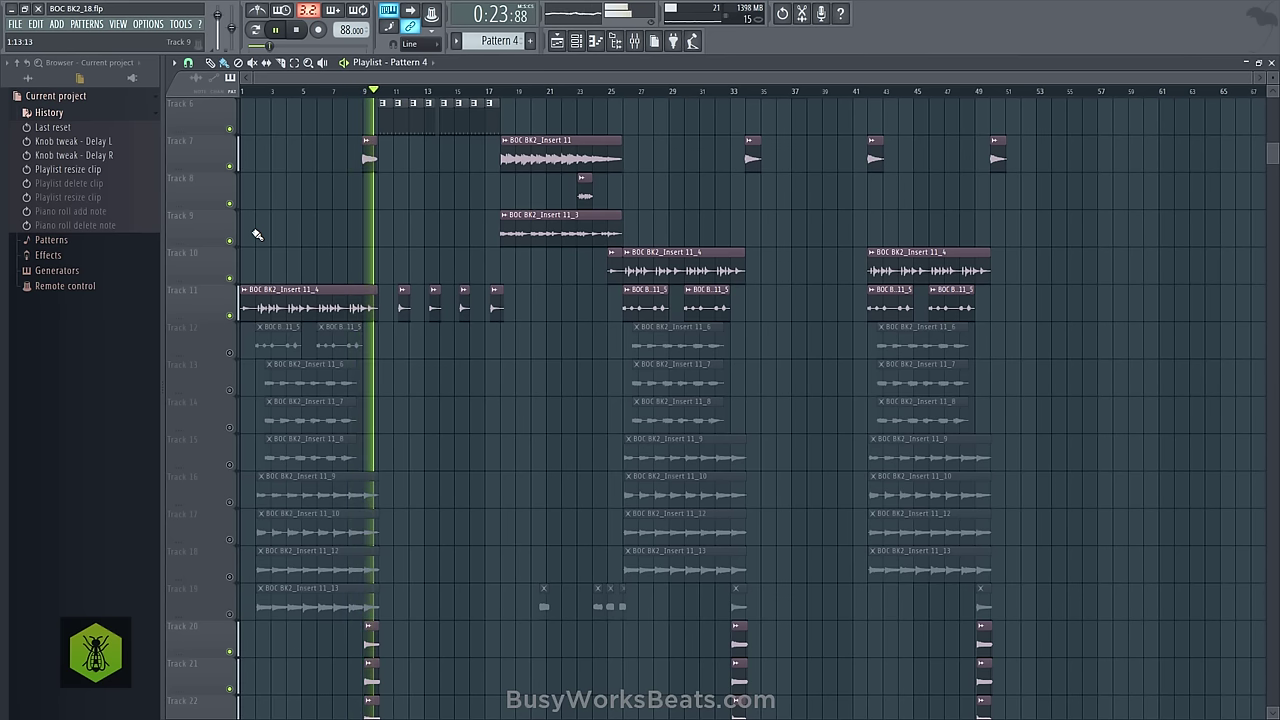
key(space)
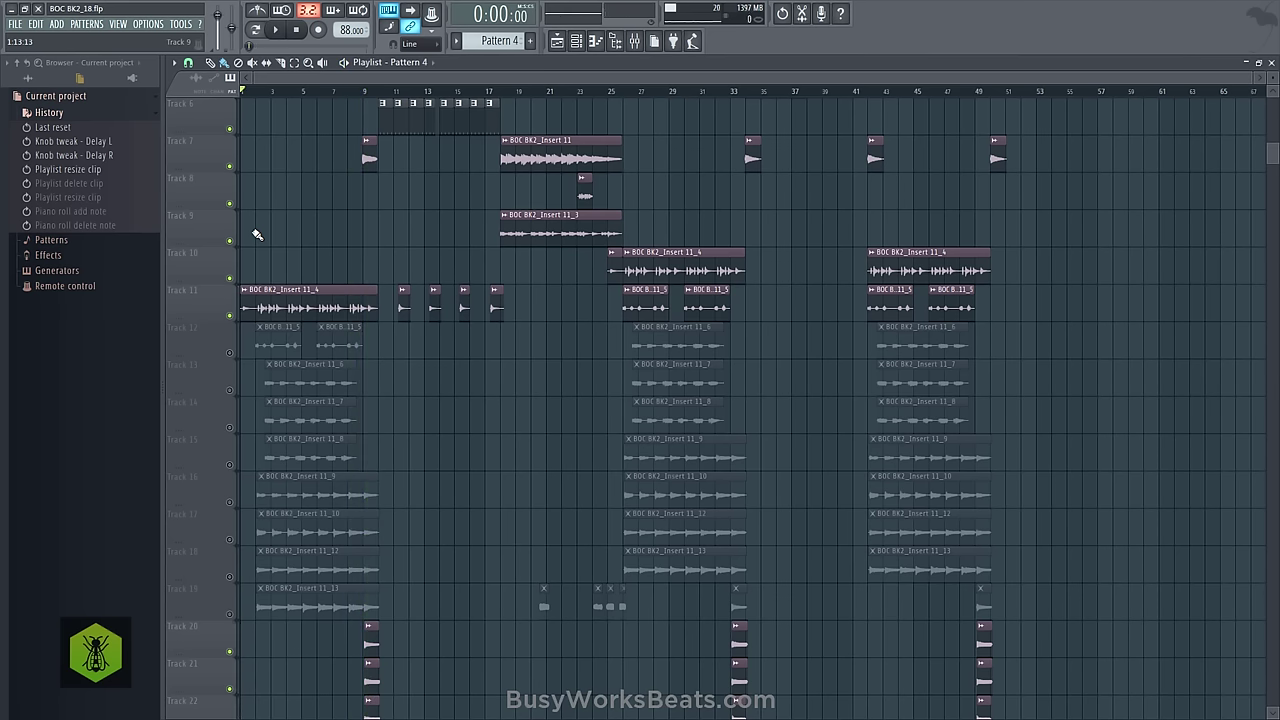
Unmute Track 12 and play from the start to about bar 9, briefly muting Track 11 to compare the layers.
click(230, 353)
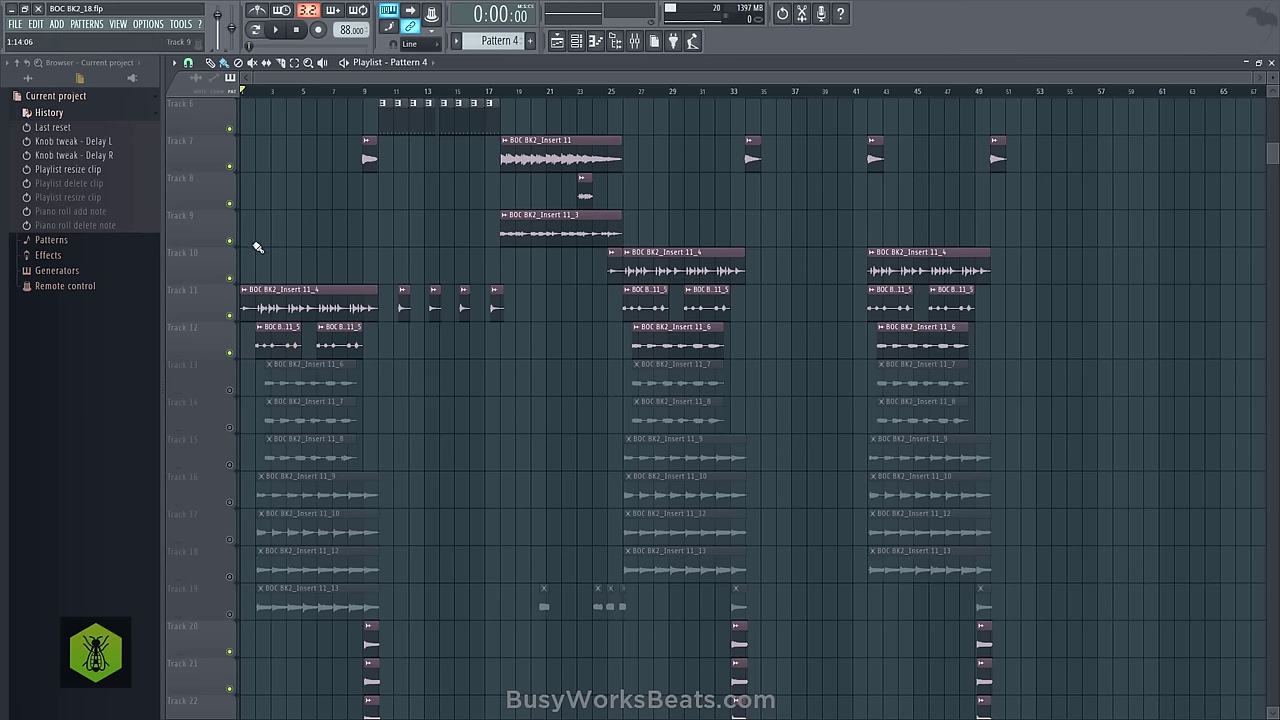
key(space)
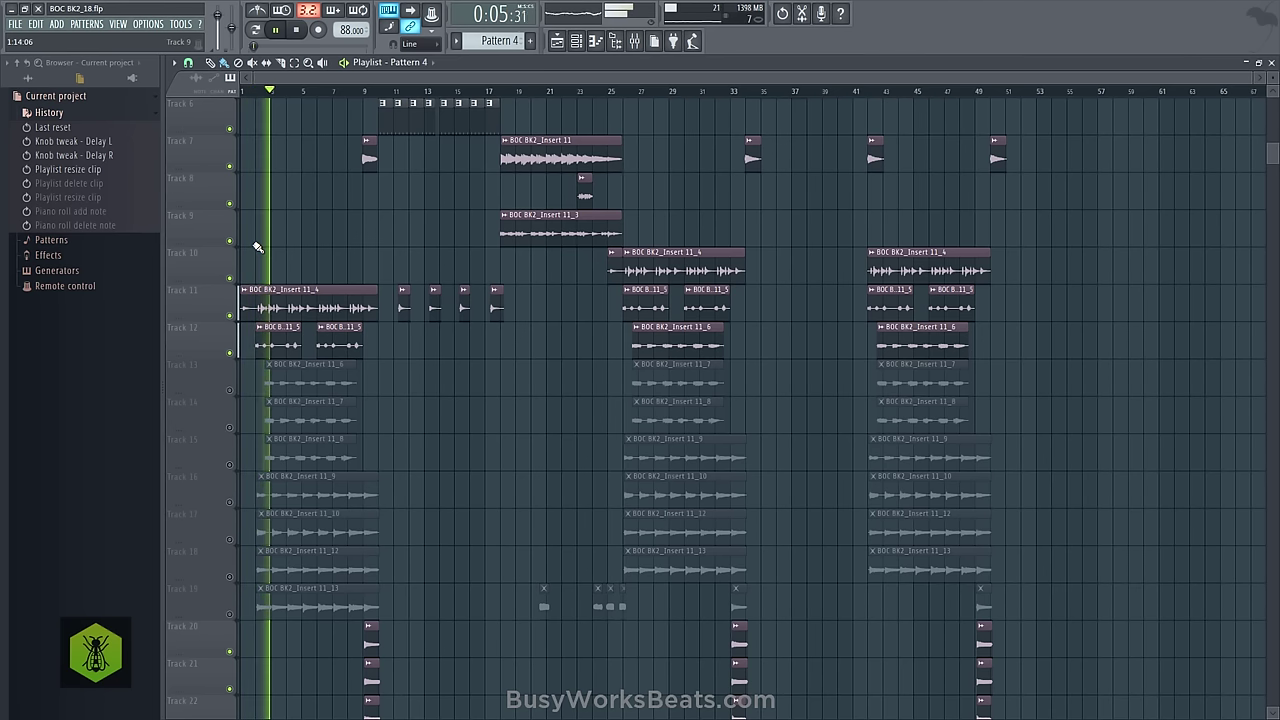
click(230, 316)
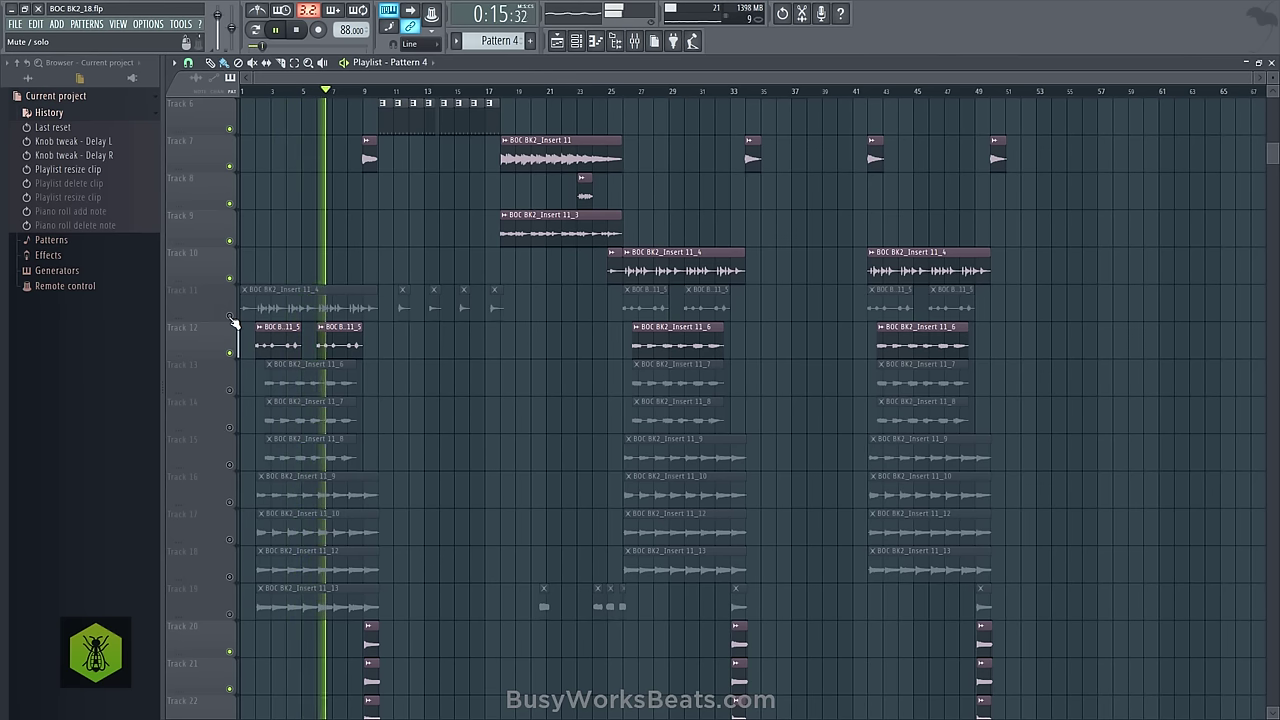
click(230, 317)
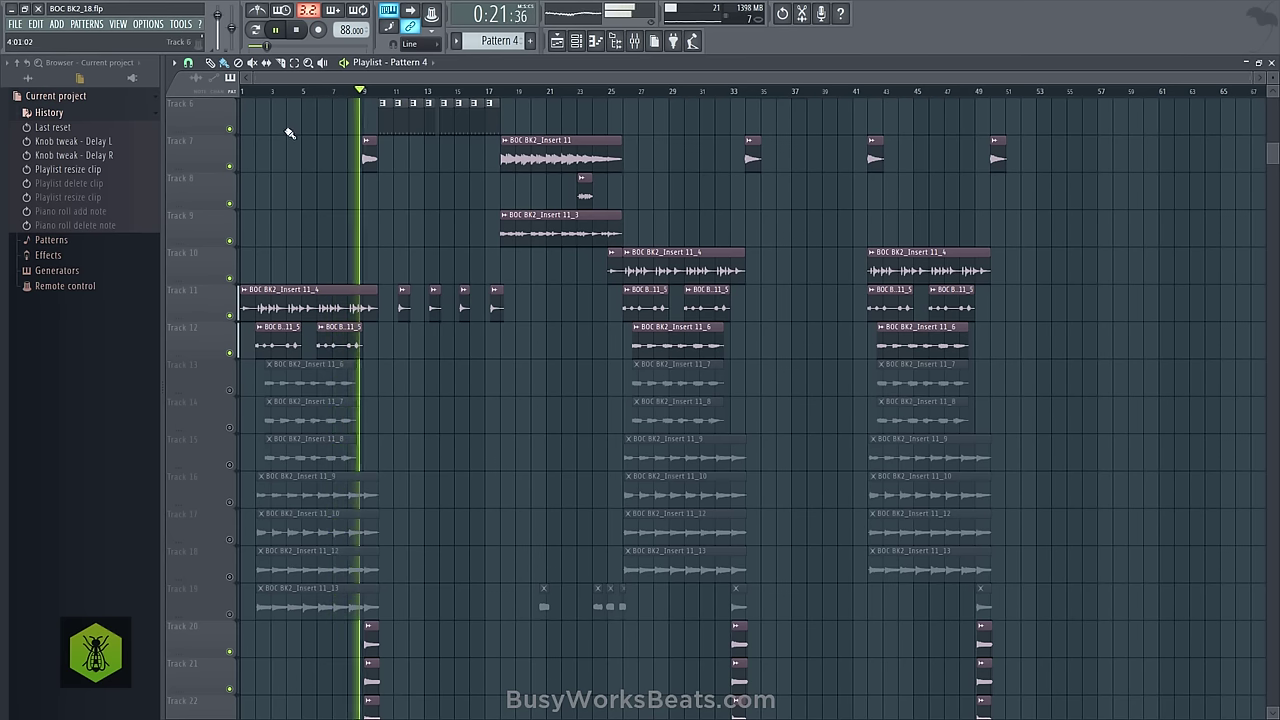
key(space)
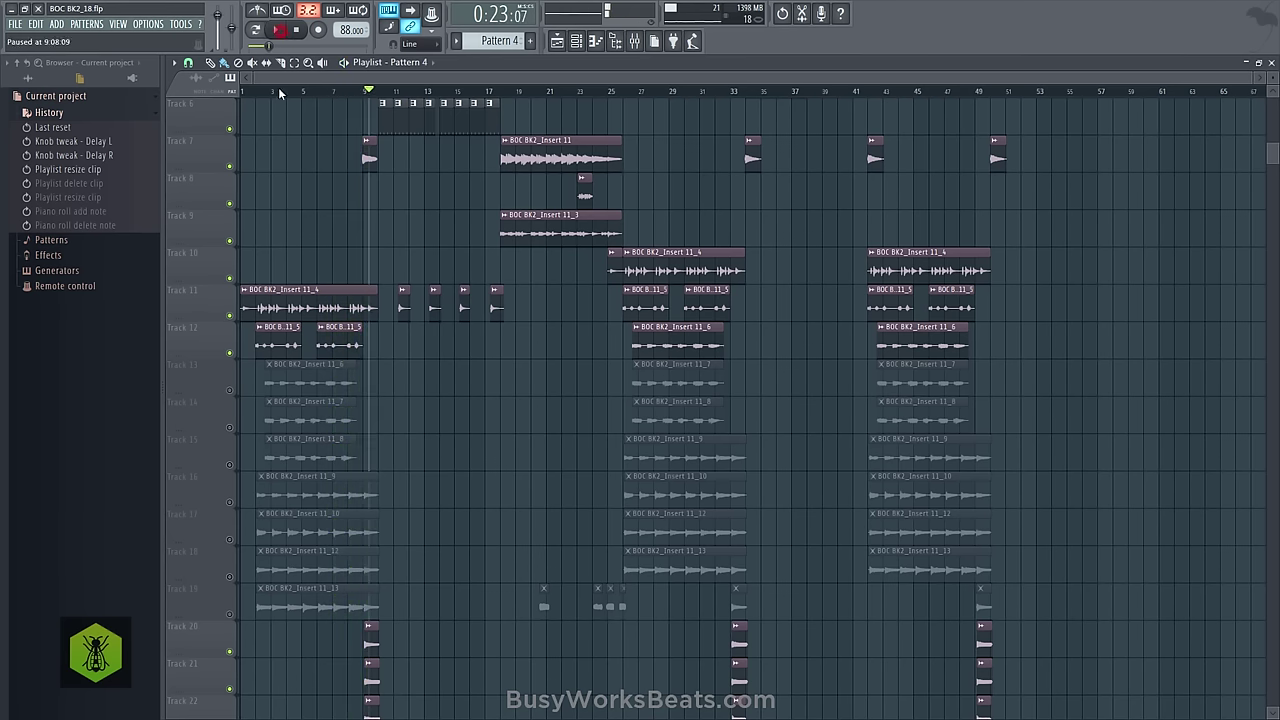
Unmute Tracks 13, 14 and 15 and move the playback position to bar 2.
scroll(286, 295, down, 1)
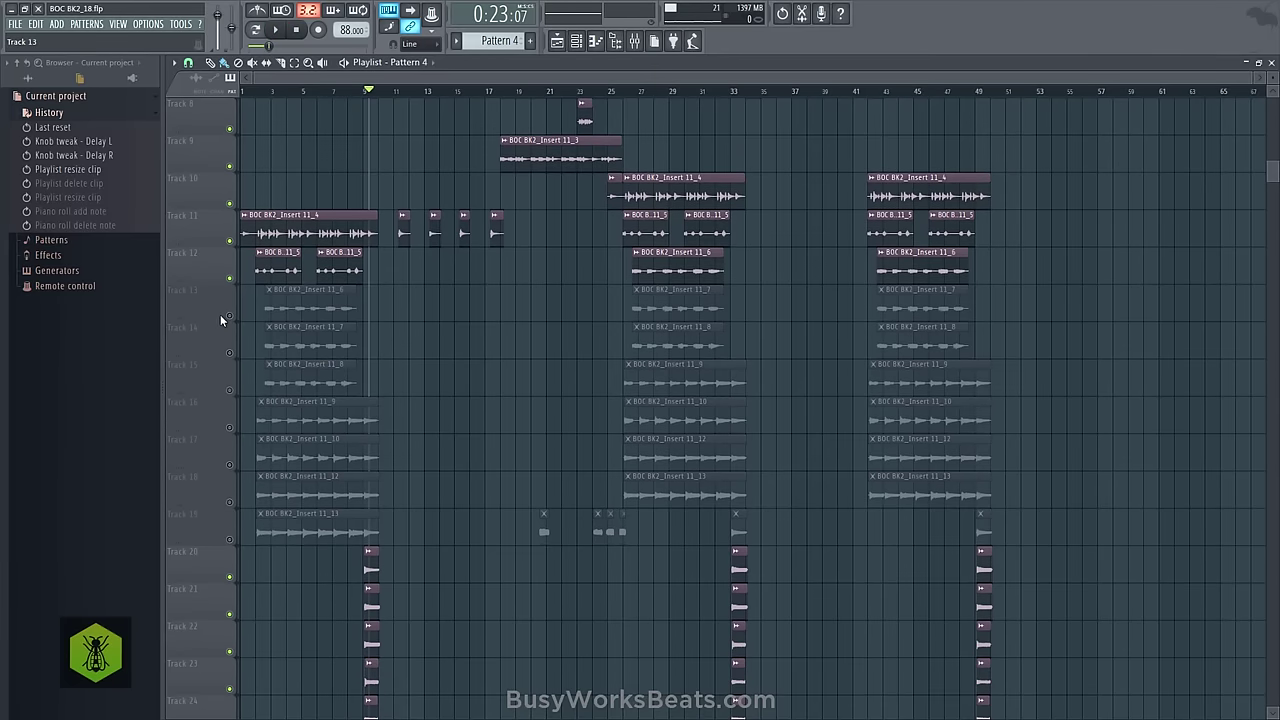
click(230, 319)
click(230, 352)
click(230, 384)
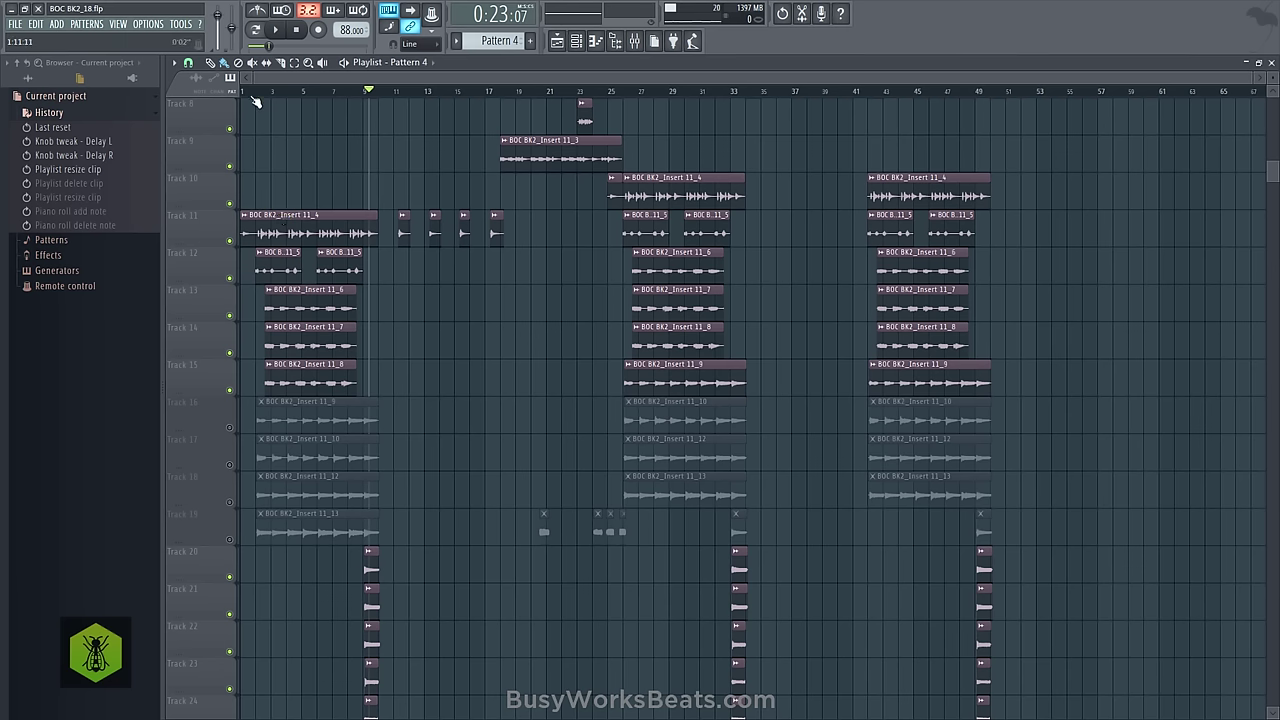
click(254, 93)
Mute Tracks 20 through 26 and play the layers that are still enabled from bar 2.
scroll(245, 300, down, 4)
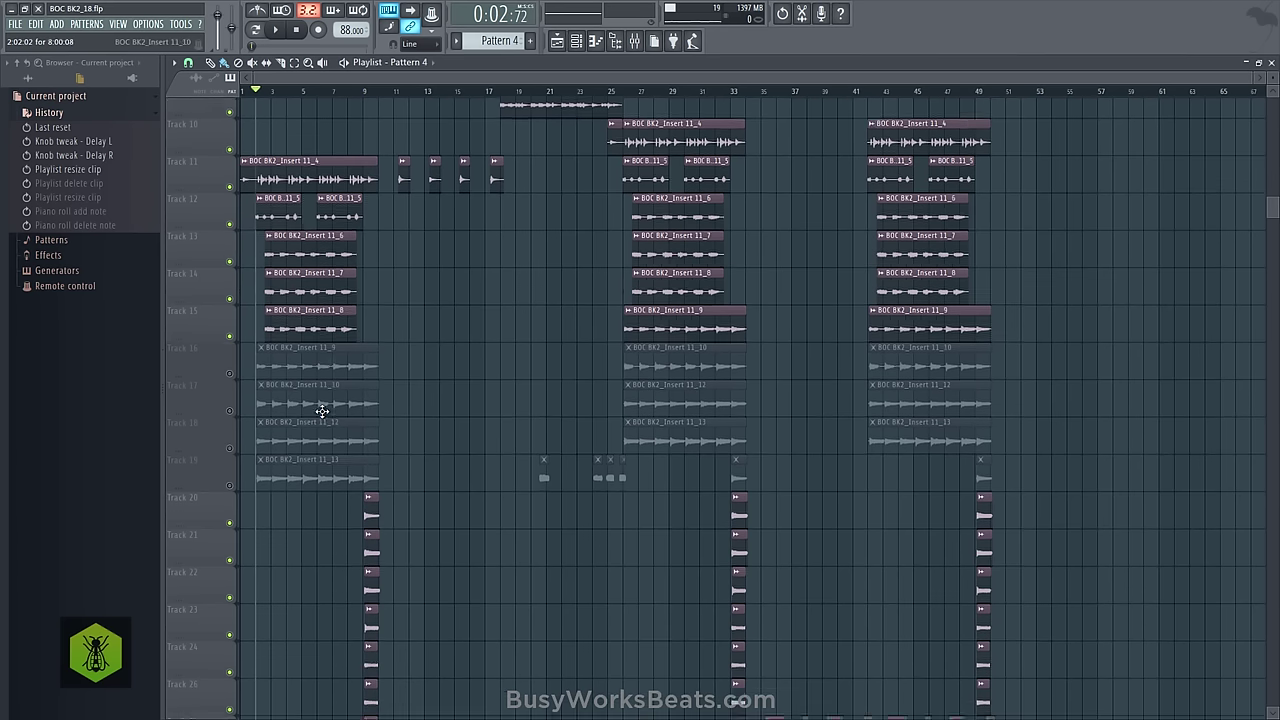
click(229, 428)
click(229, 466)
click(229, 502)
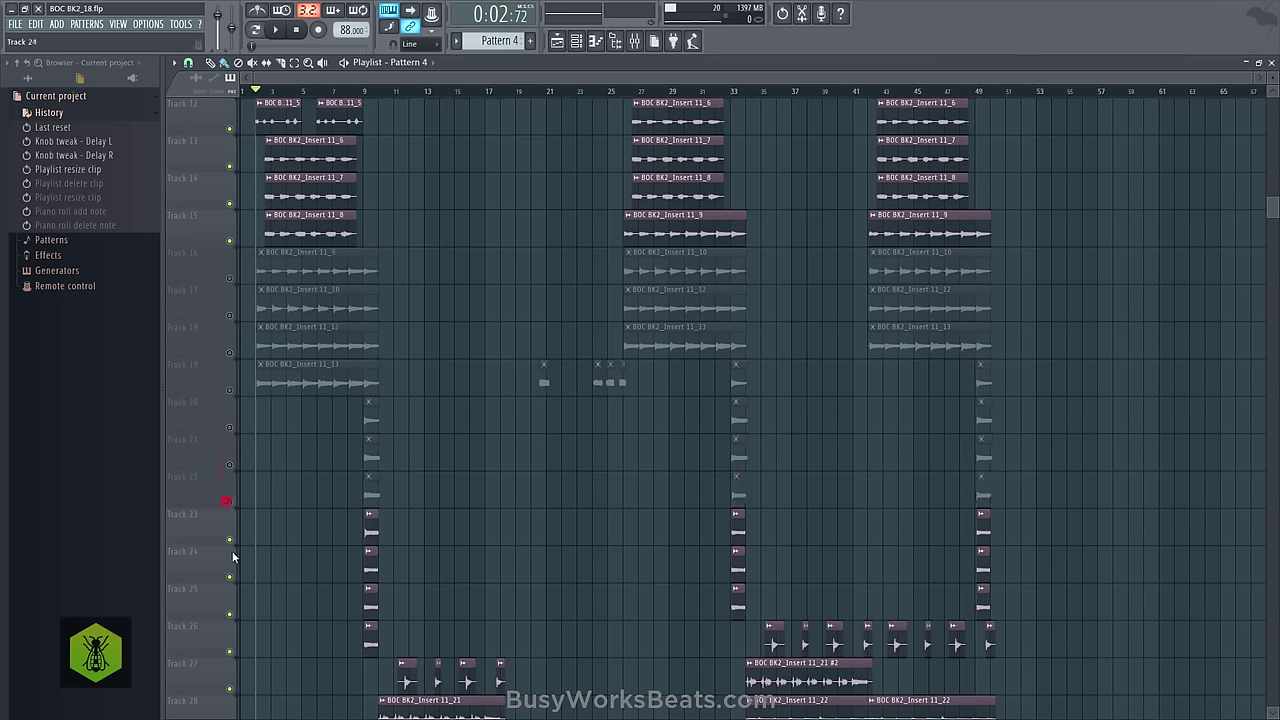
click(229, 540)
click(229, 577)
click(229, 614)
click(229, 651)
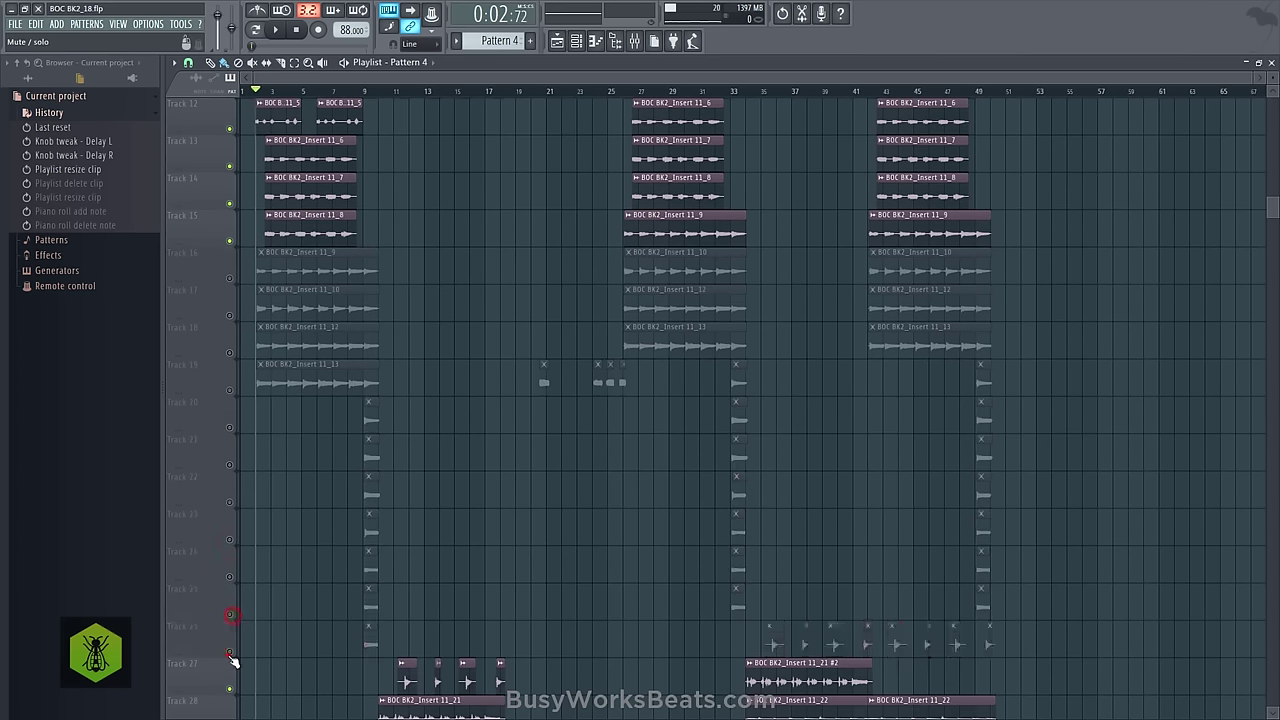
scroll(286, 591, up, 6)
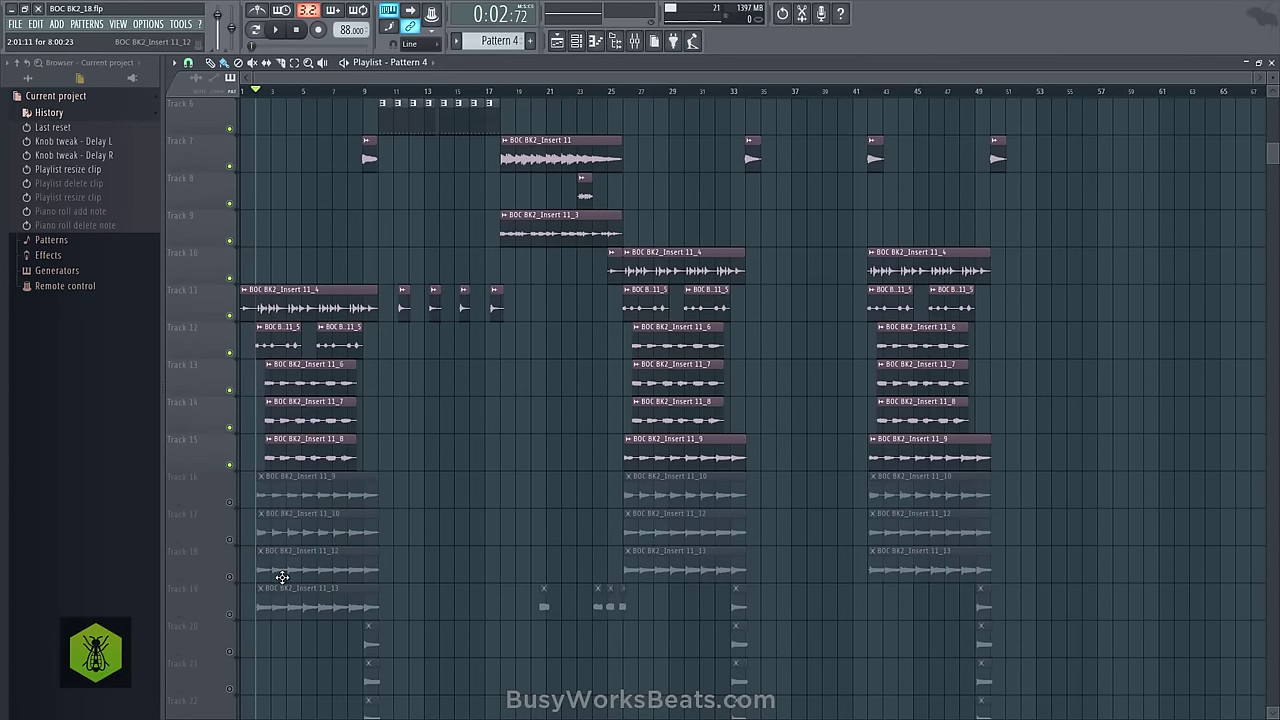
key(space)
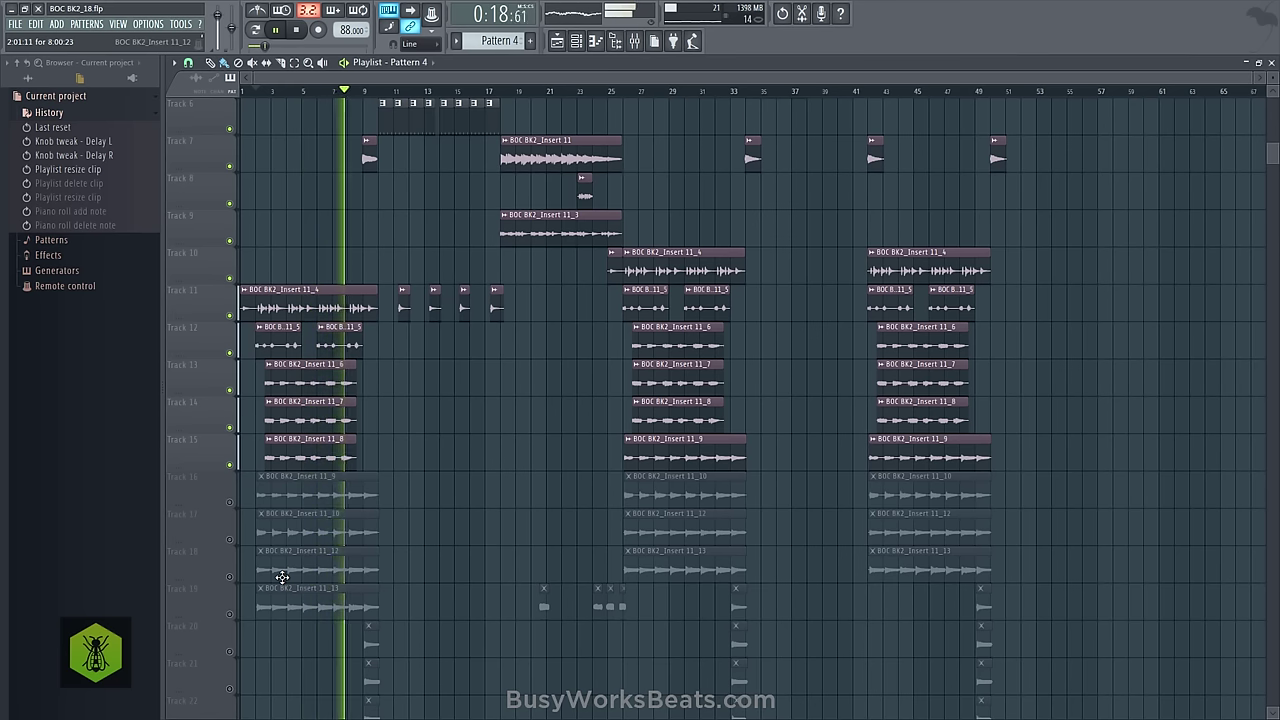
Try lengthening the first clips on Tracks 13, 14 and 15 to about bar 11, then stop playback and undo the resize.
drag(359, 466, 396, 383)
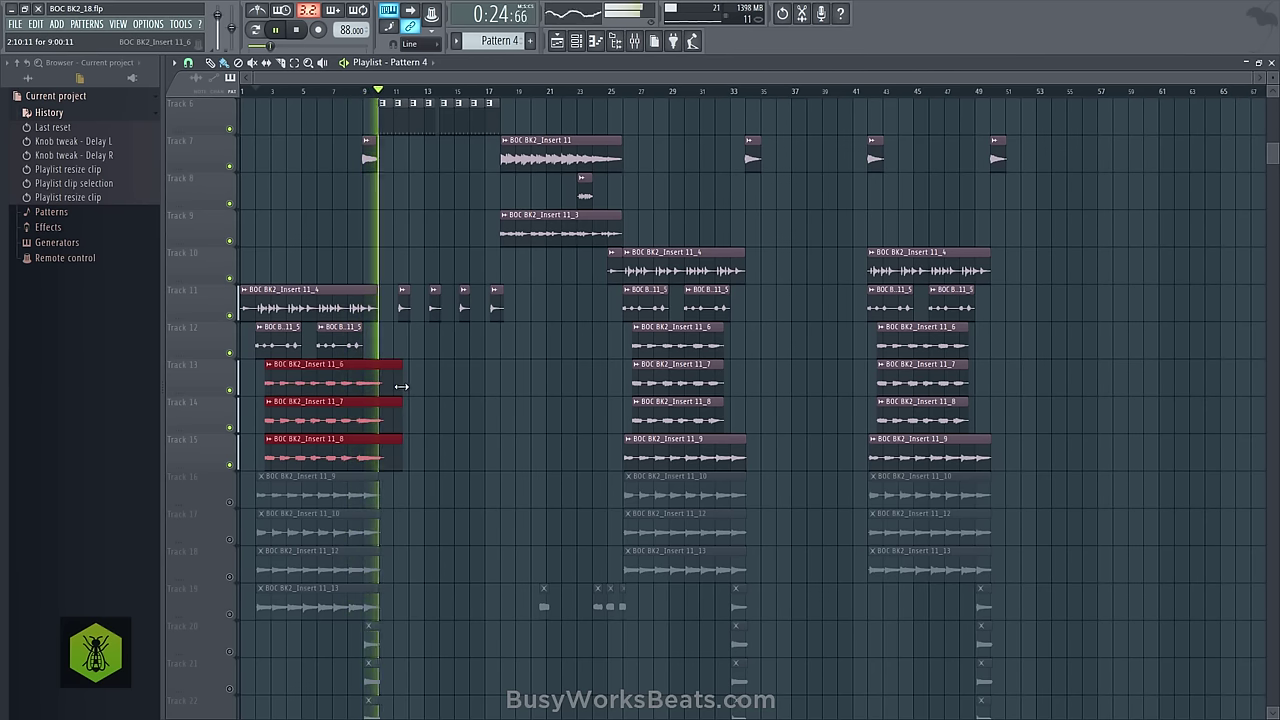
key(space)
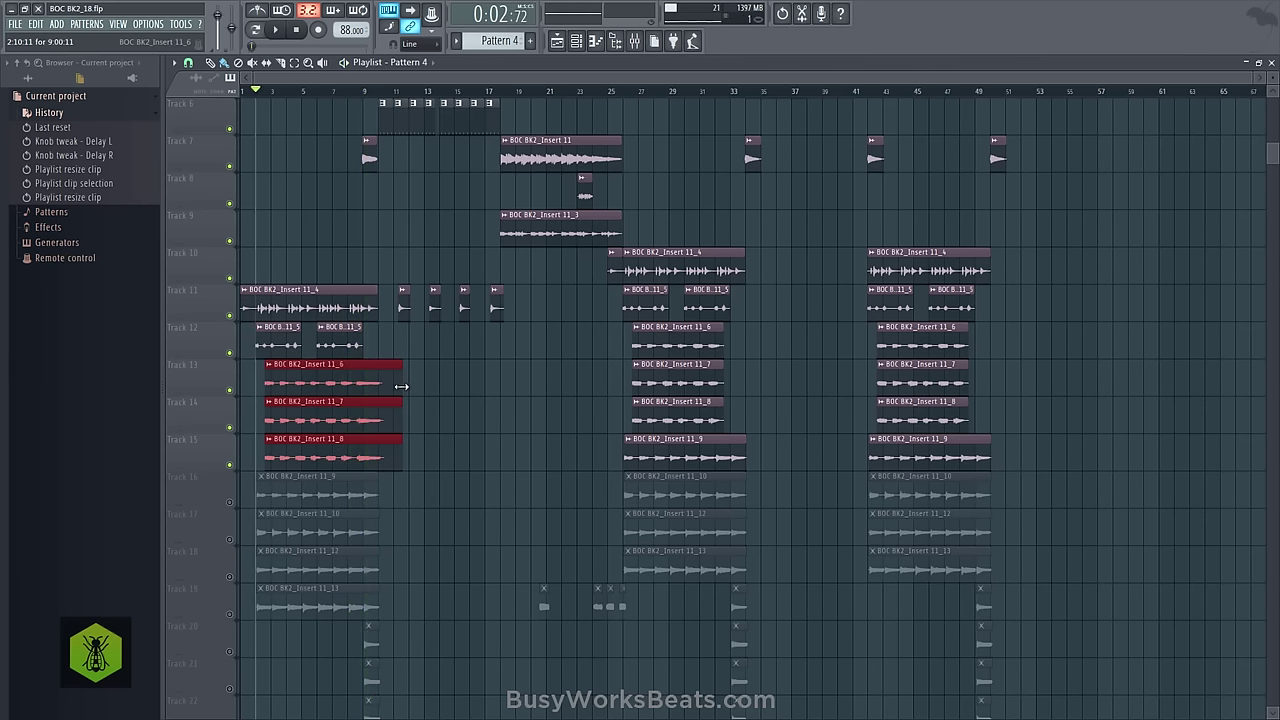
key(ctrl+z)
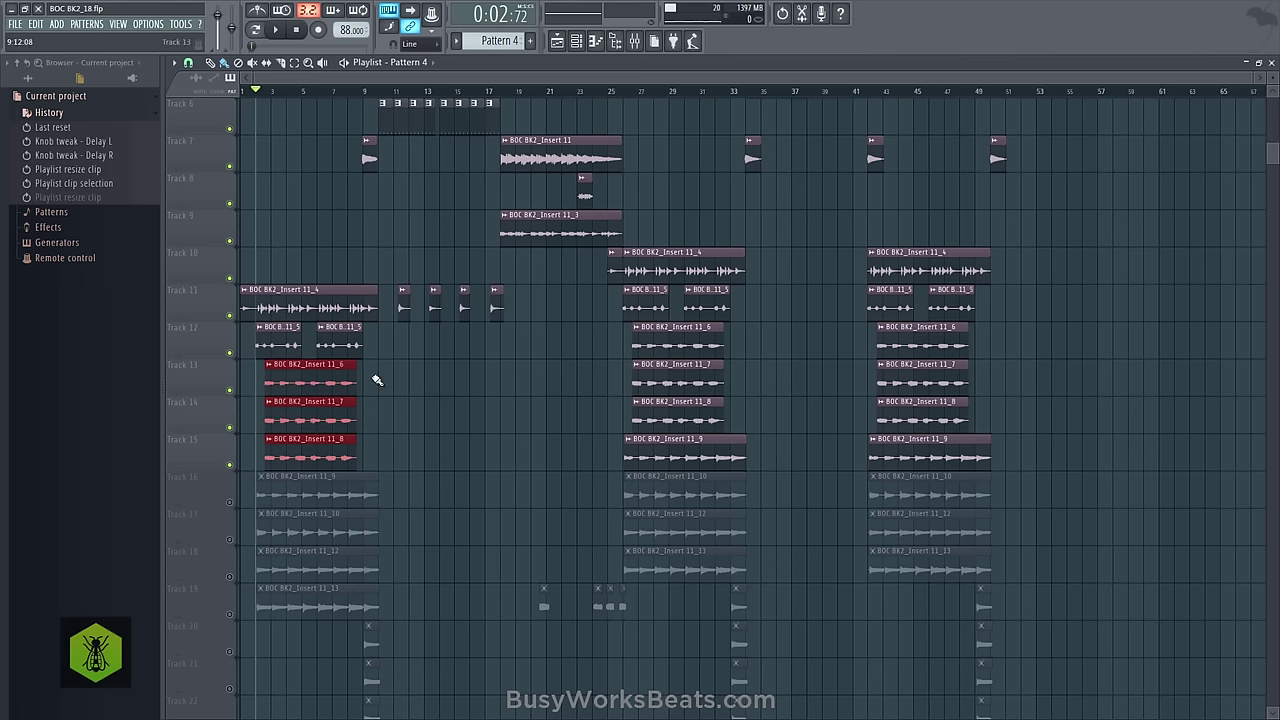
Unmute Tracks 16, 17, 18 and 19.
scroll(360, 410, down, 2)
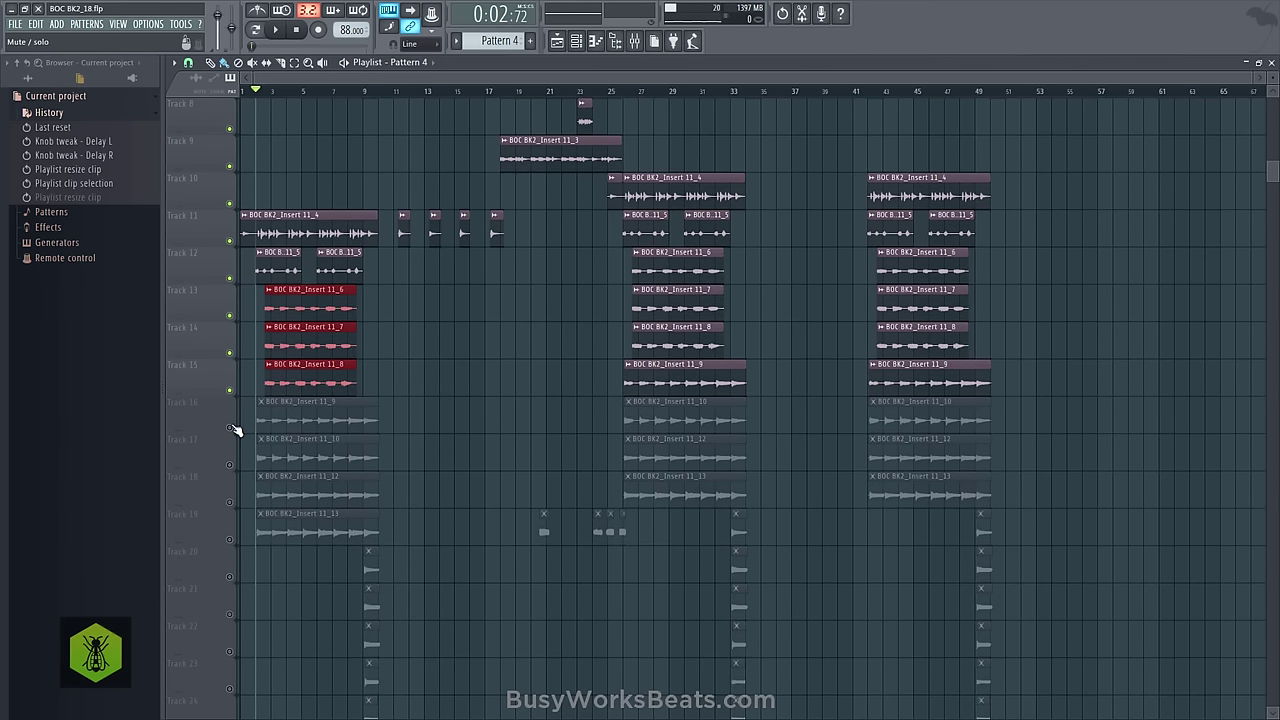
click(230, 427)
click(230, 463)
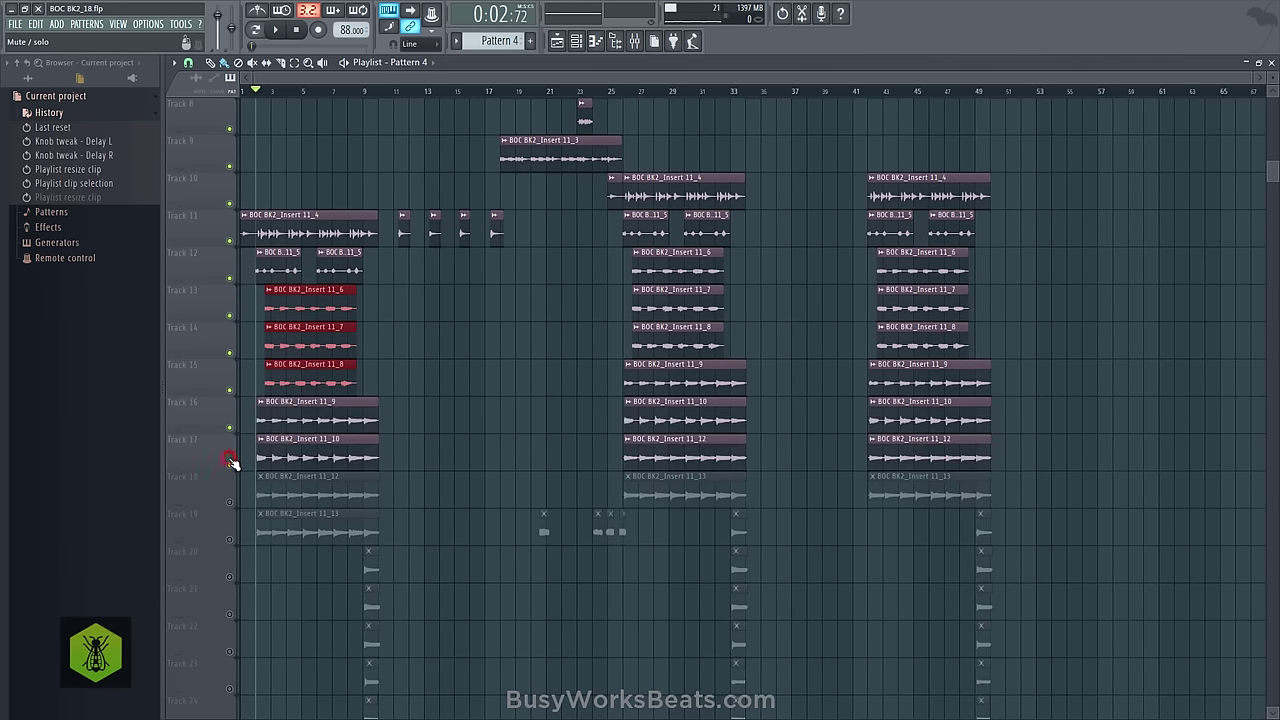
click(230, 501)
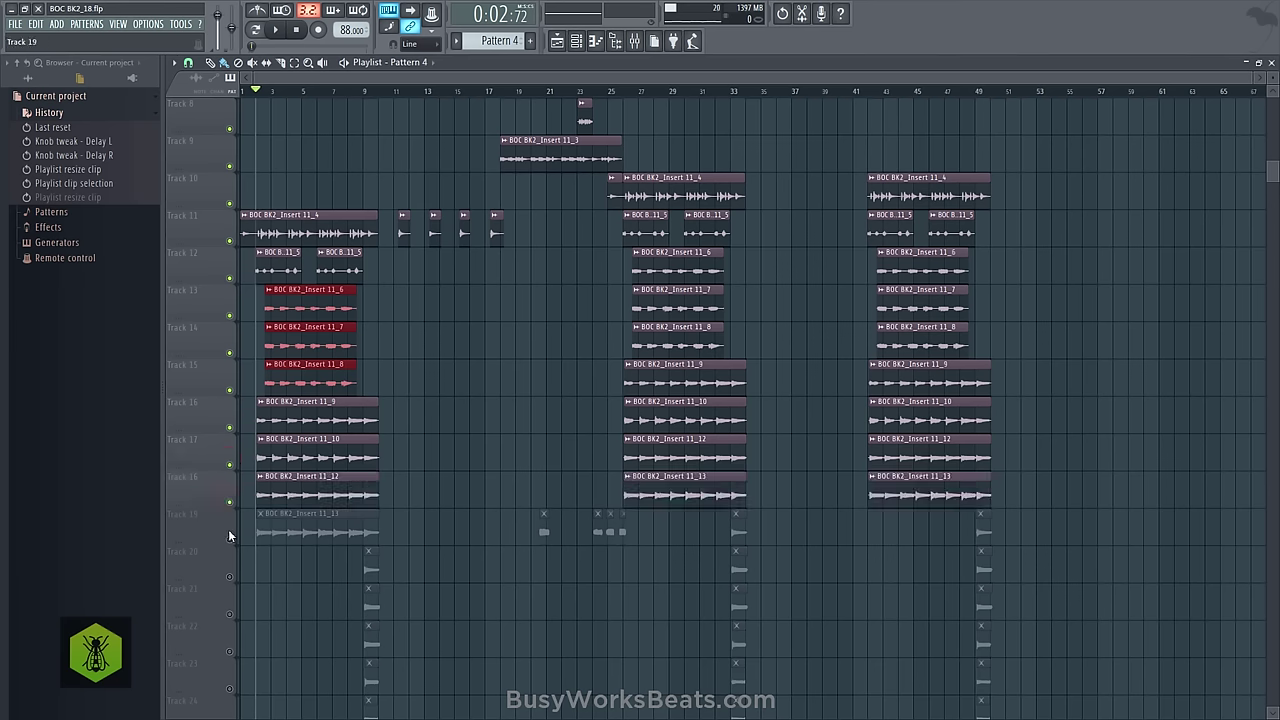
click(230, 538)
Play short passages from bar 2 three times to hear the added layers on Tracks 16 through 19, stopping after each.
key(space)
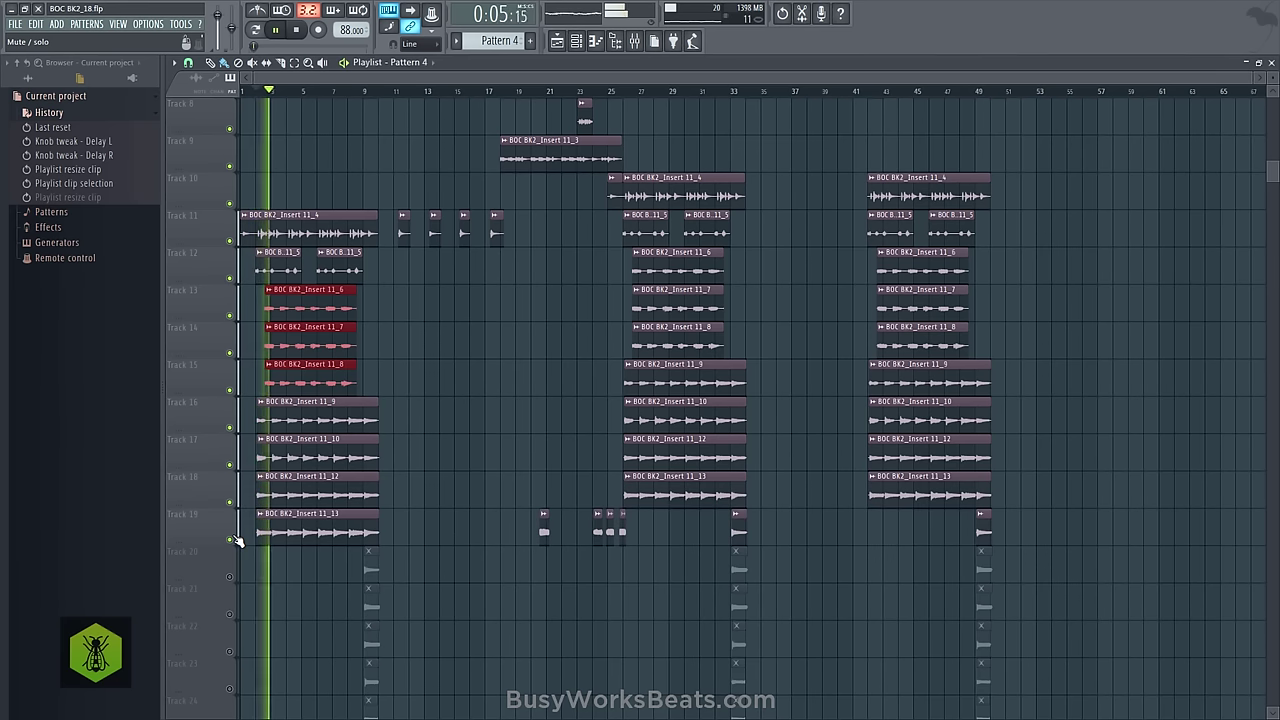
scroll(214, 420, down, 1)
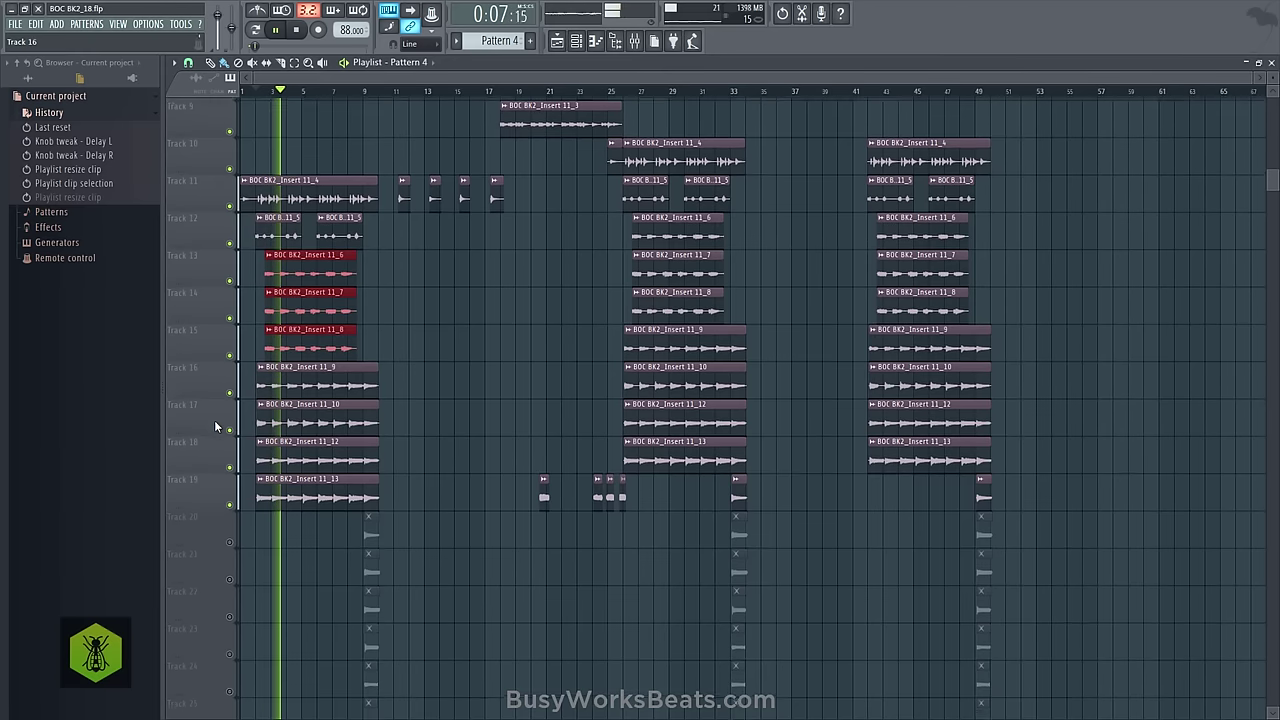
key(space)
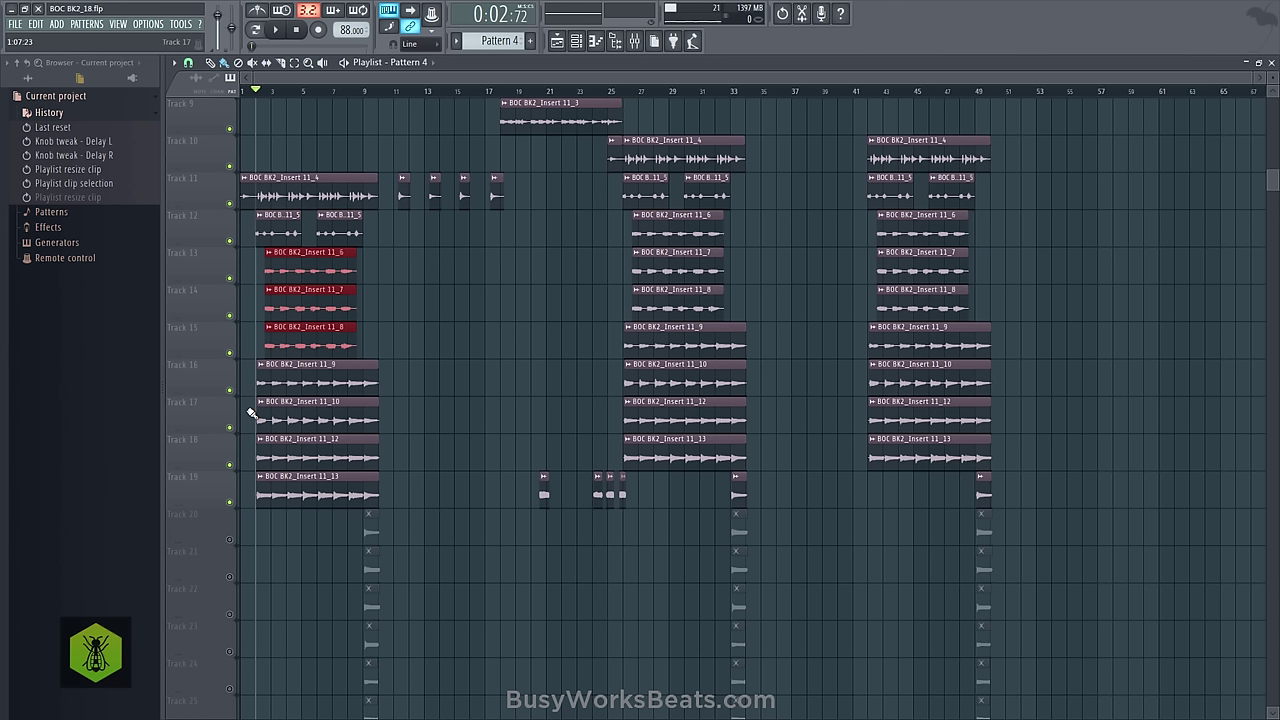
key(space)
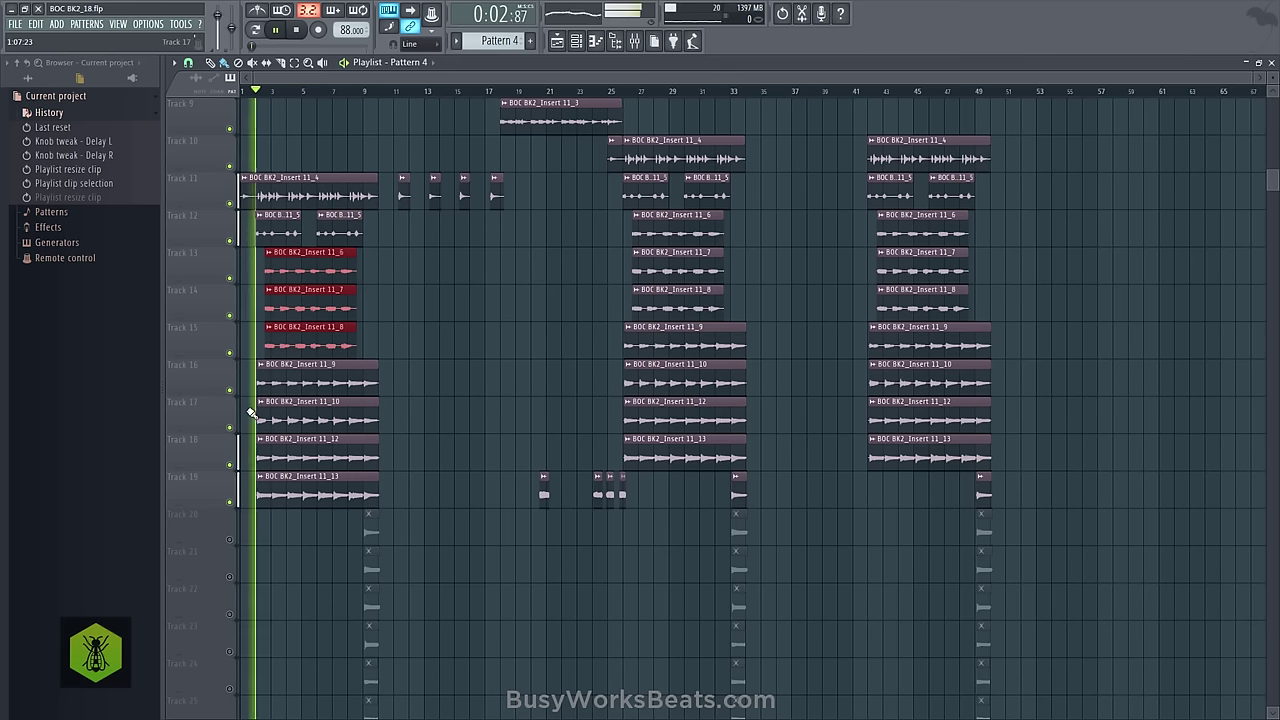
scroll(252, 413, down, 2)
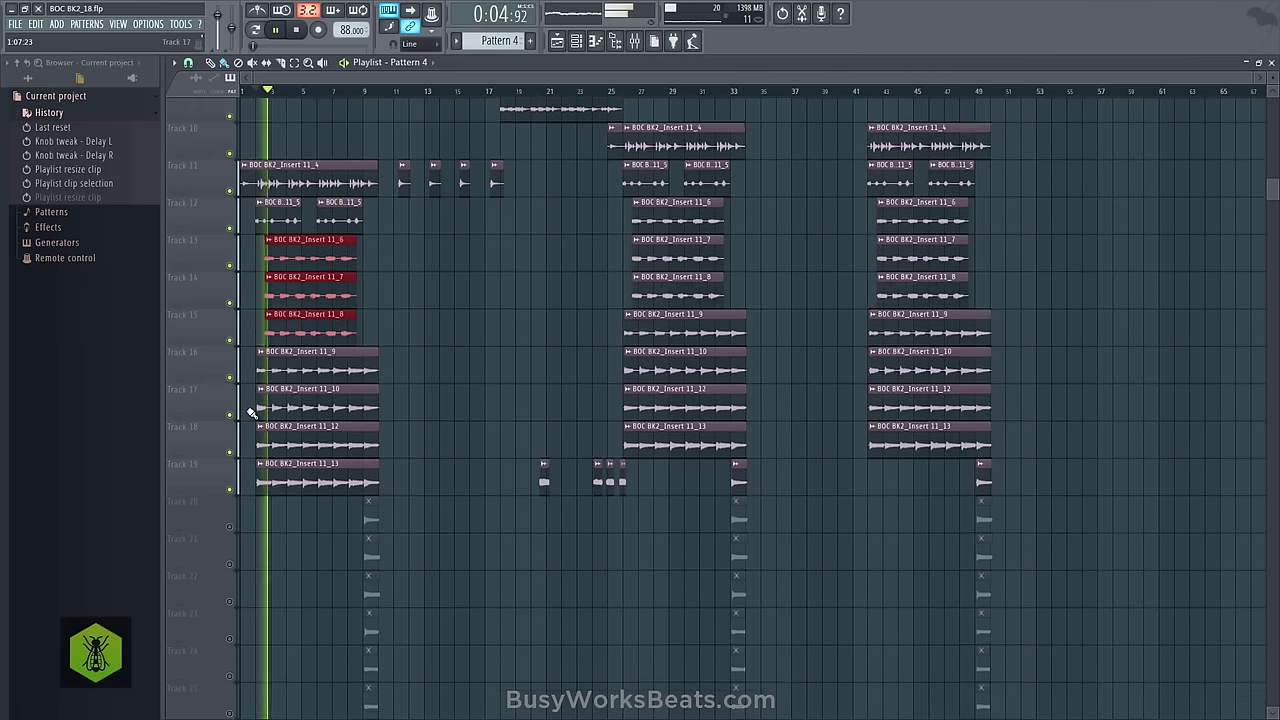
key(space)
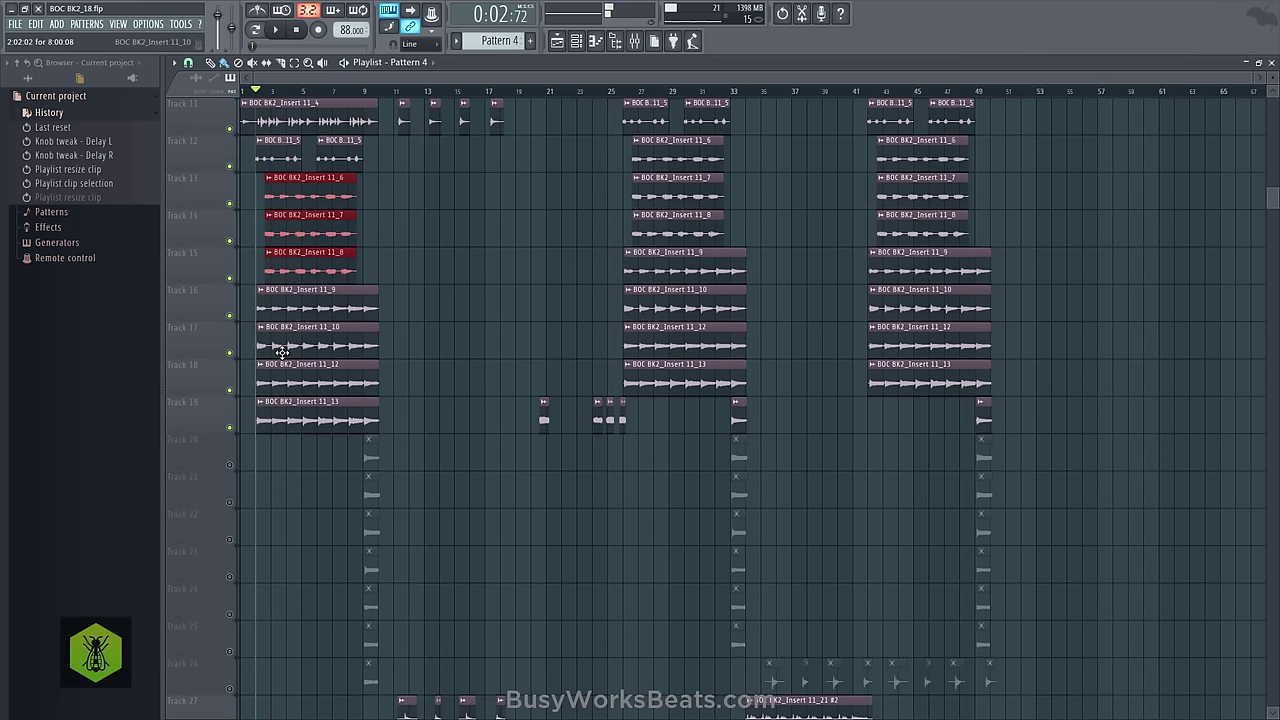
scroll(283, 353, down, 2)
key(space)
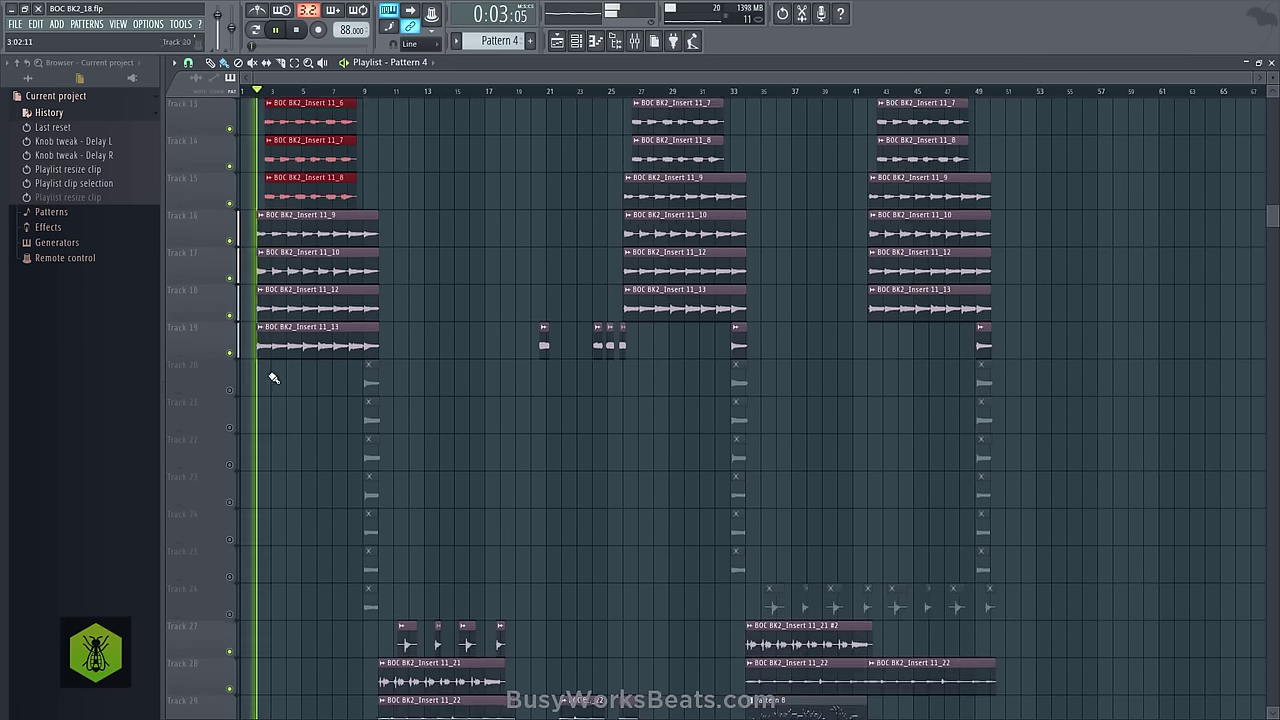
key(space)
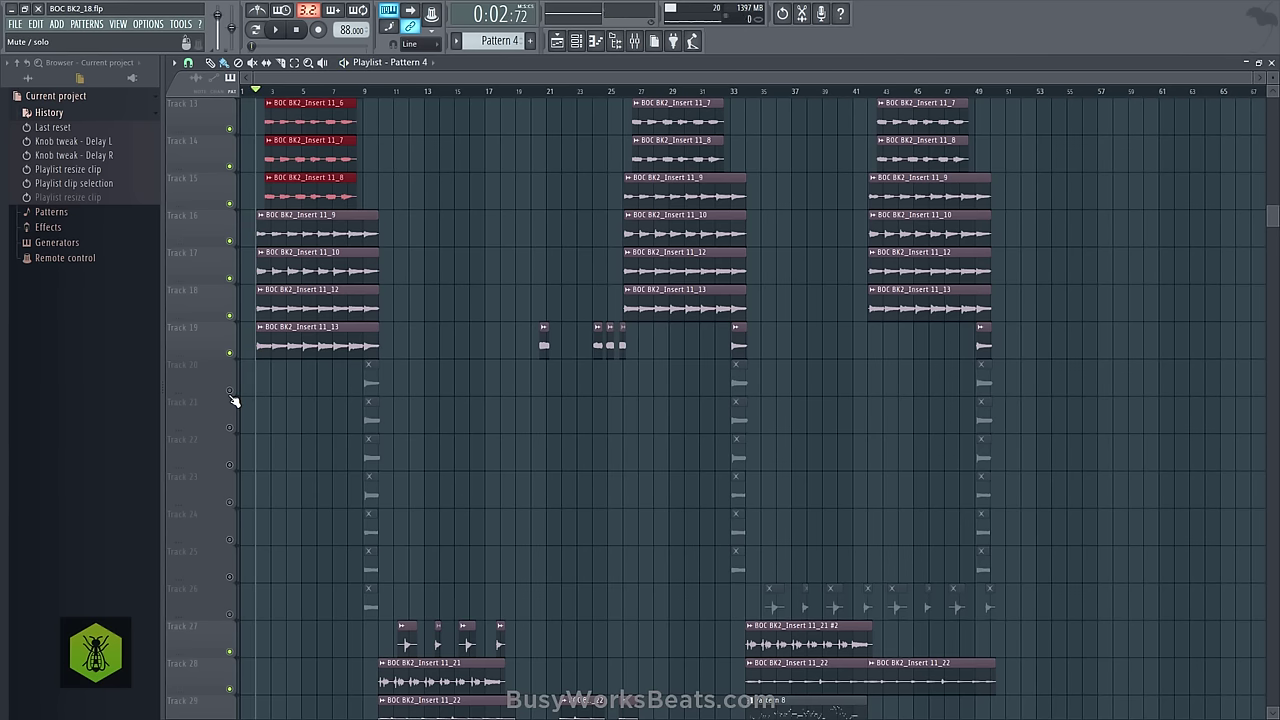
Unmute Tracks 20 through 26 and play from about bar 4, pausing at bar 10.
drag(229, 432, 233, 578)
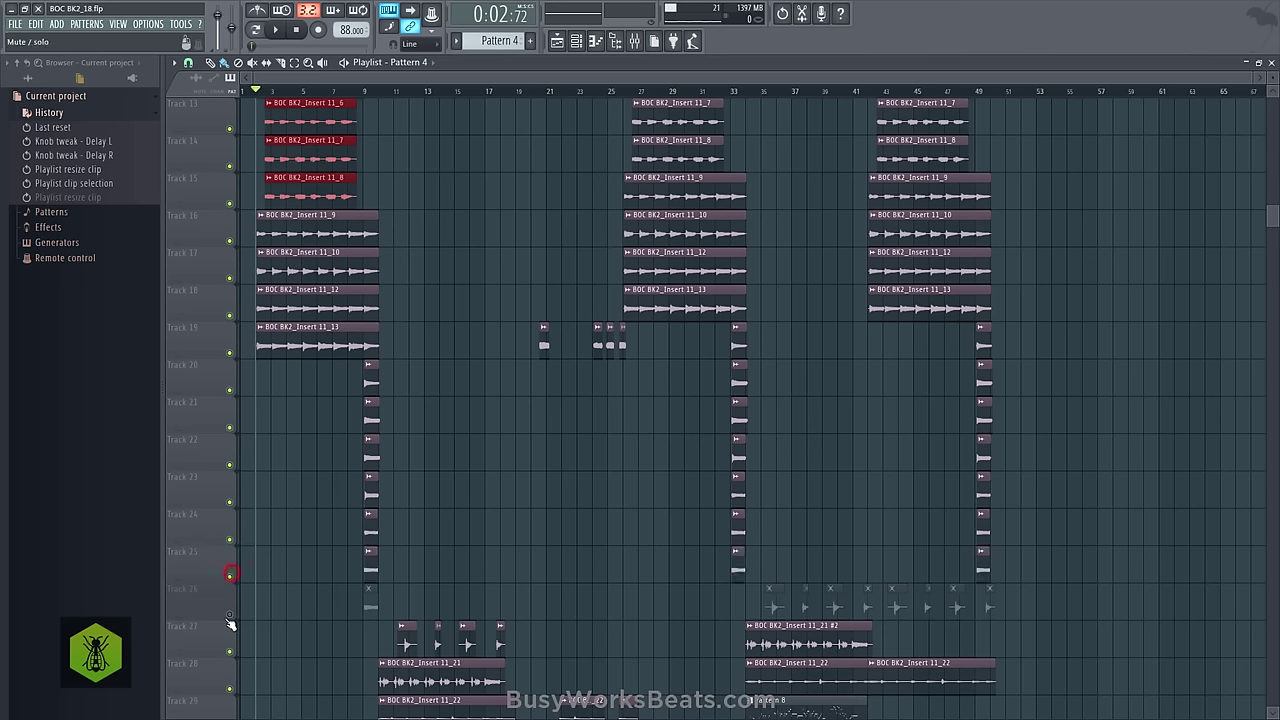
drag(230, 622, 226, 617)
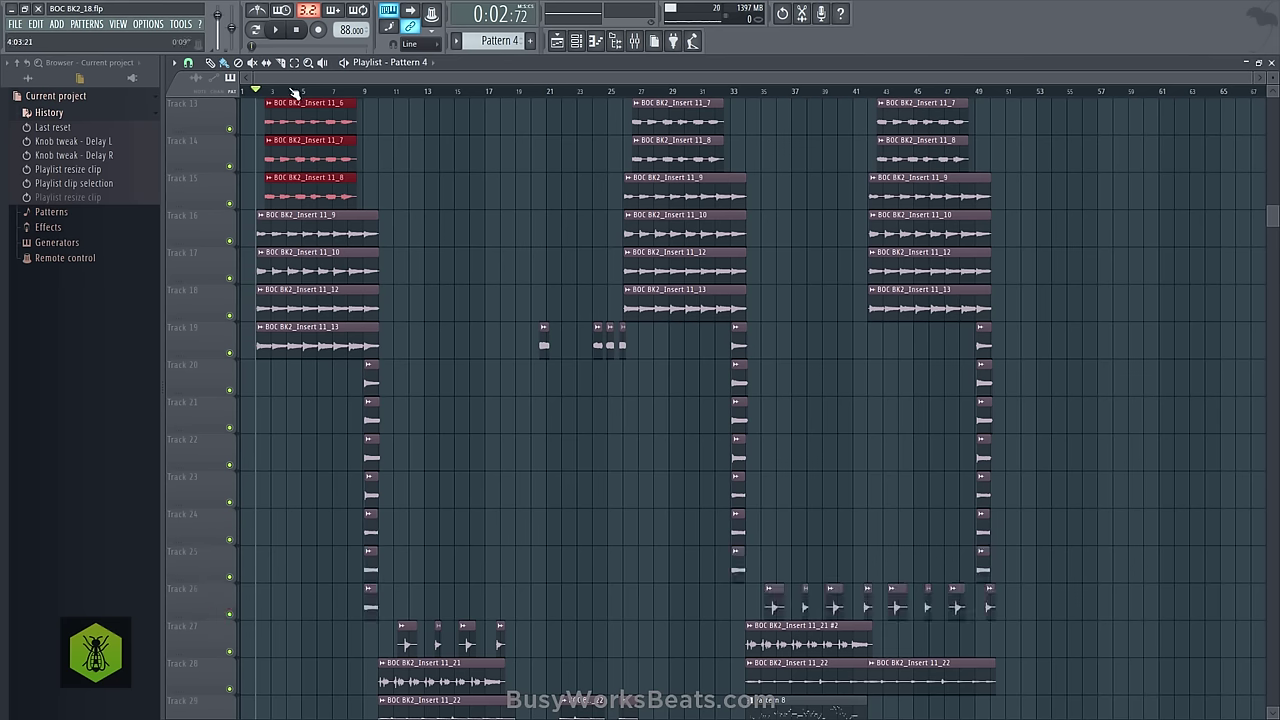
click(295, 93)
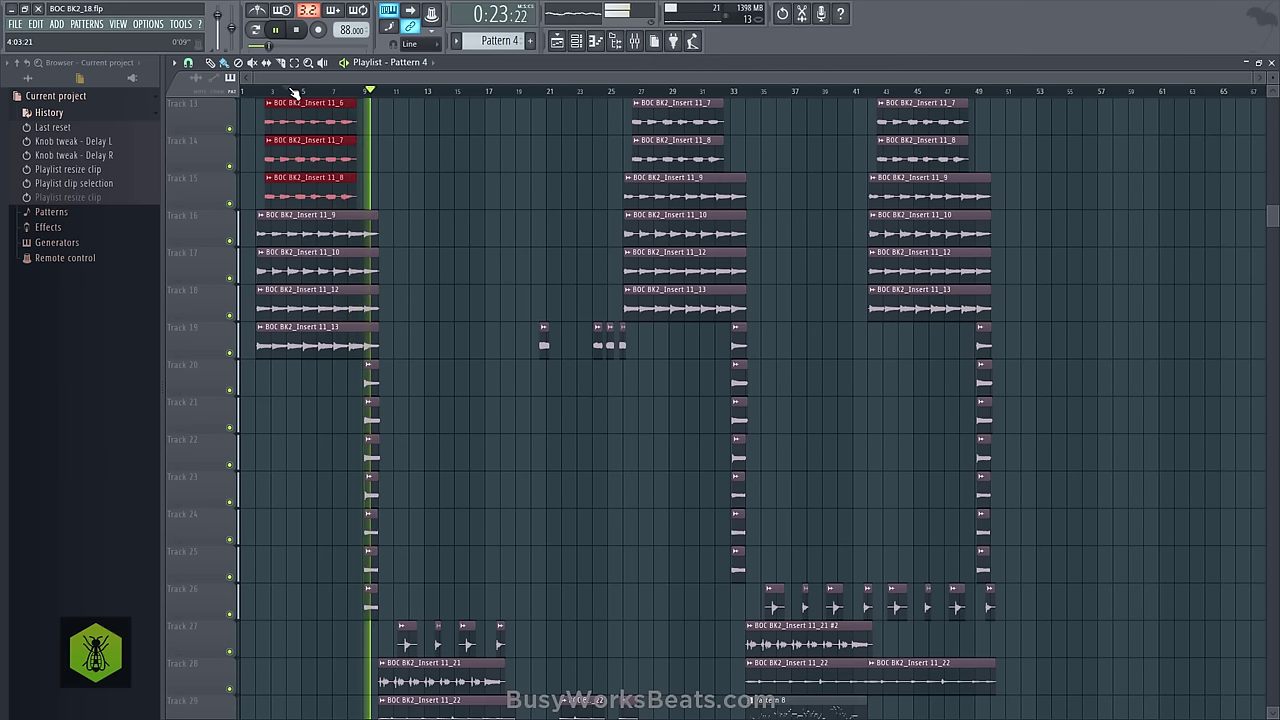
click(278, 31)
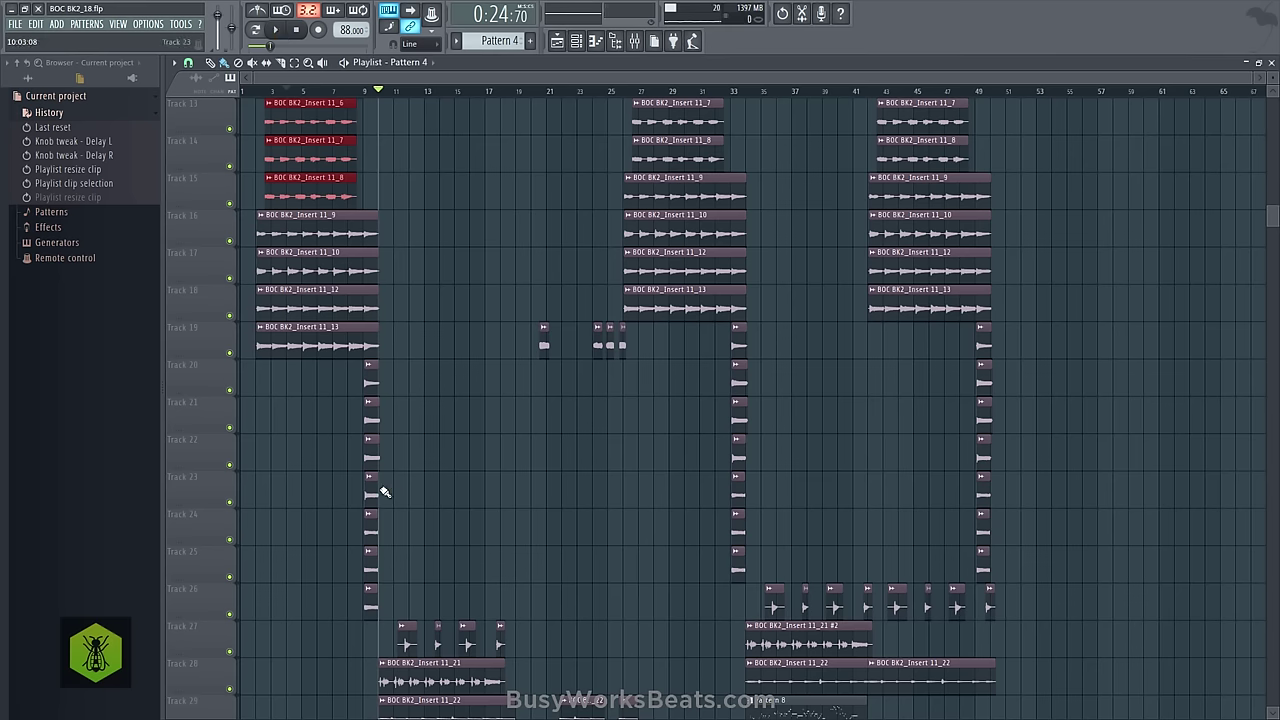
Try extending the start of Track 20's clip at bar 9 back toward bar 1, and undo the clip resizes.
scroll(393, 569, down, 3)
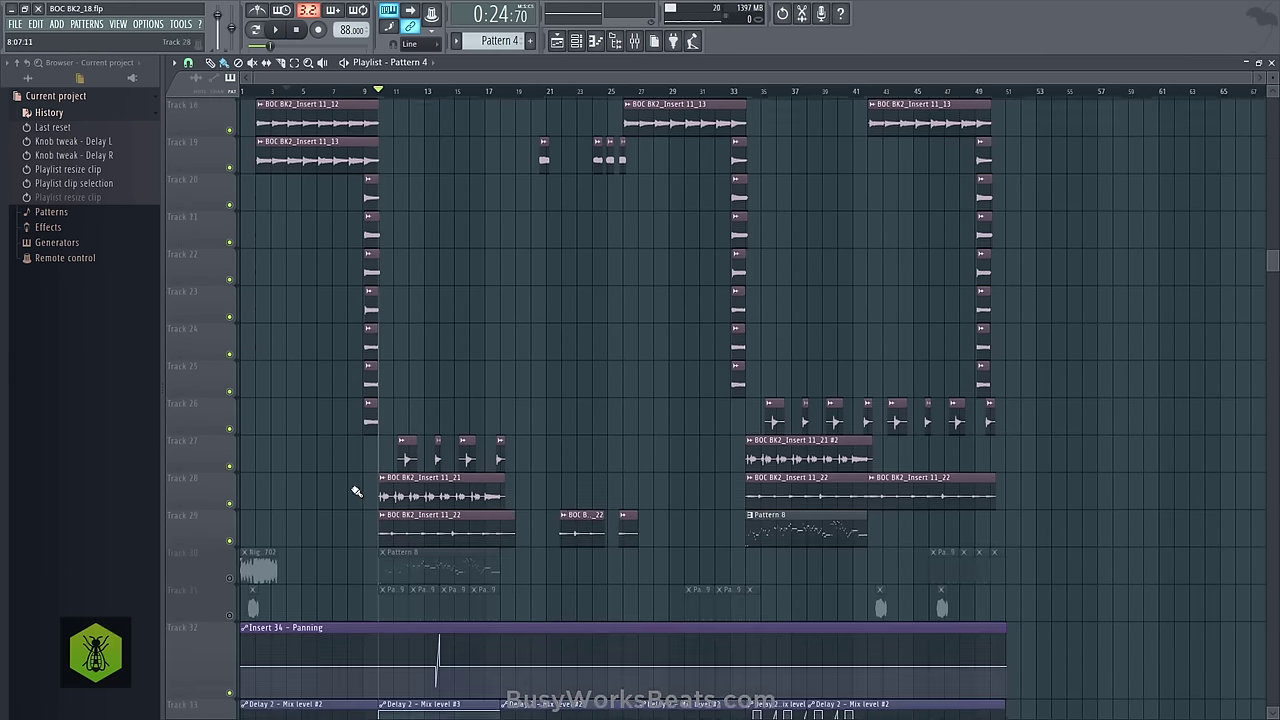
scroll(357, 491, up, 2)
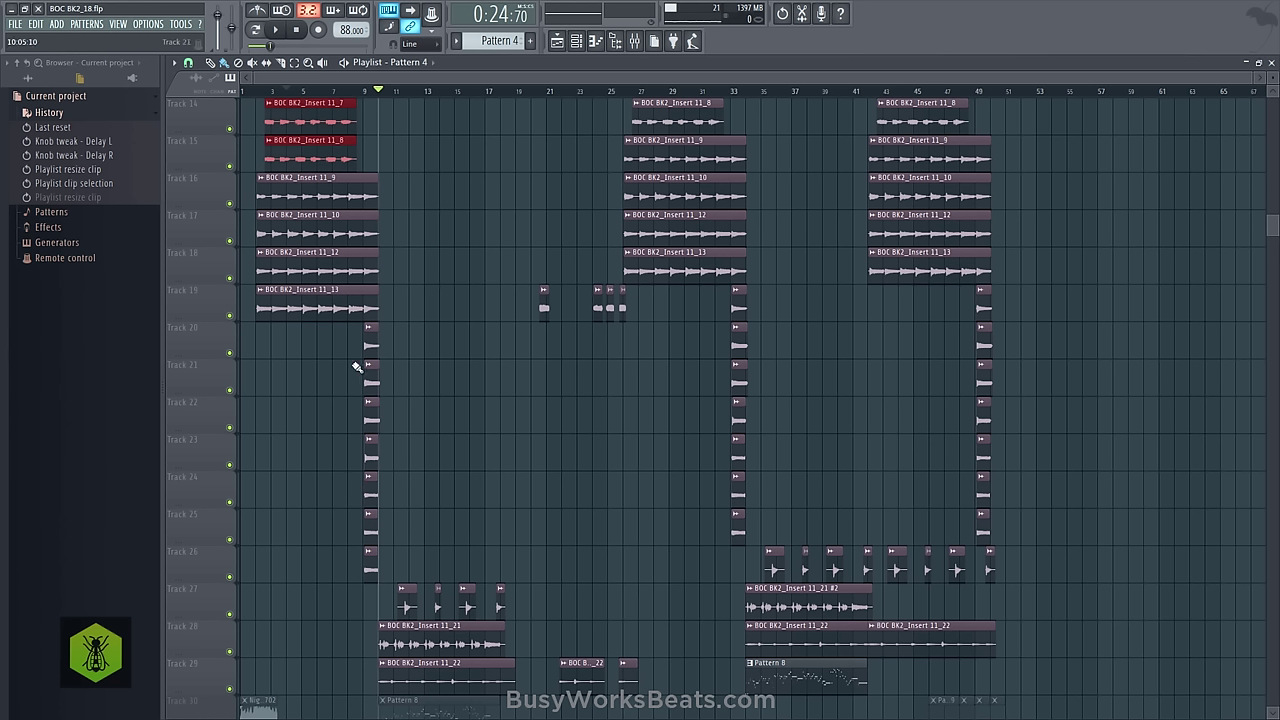
drag(364, 346, 240, 350)
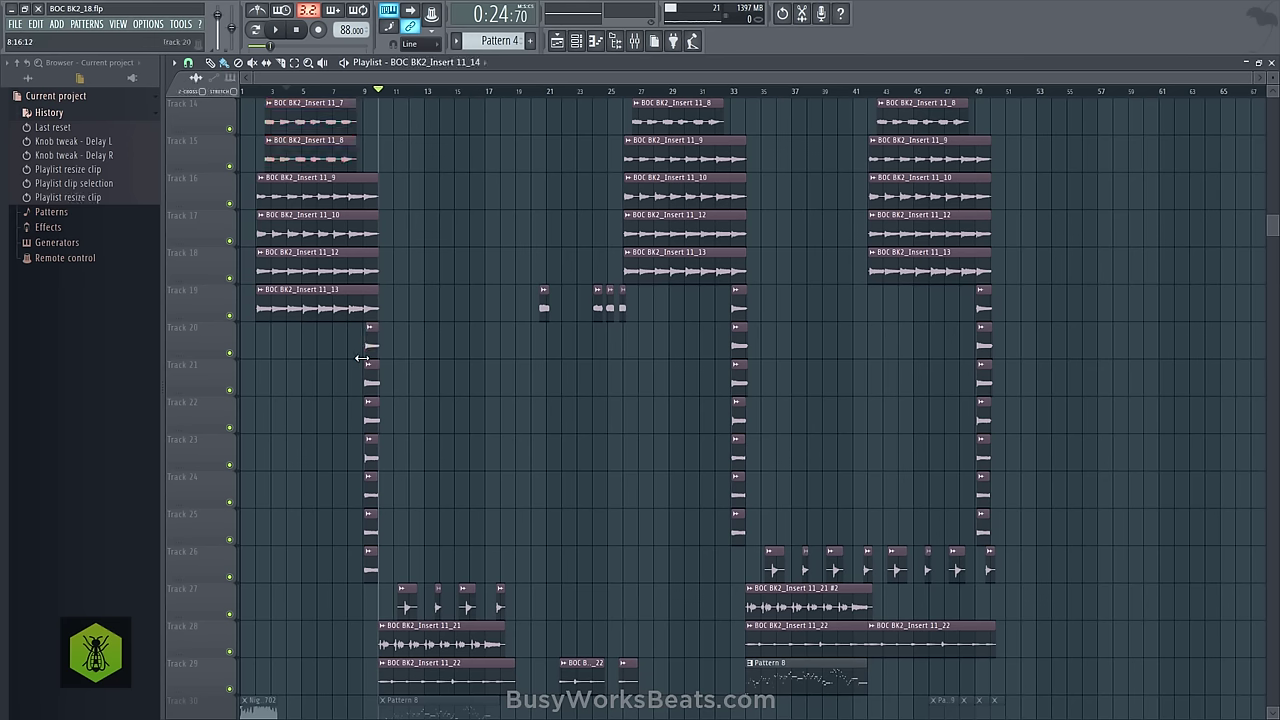
drag(366, 354, 361, 356)
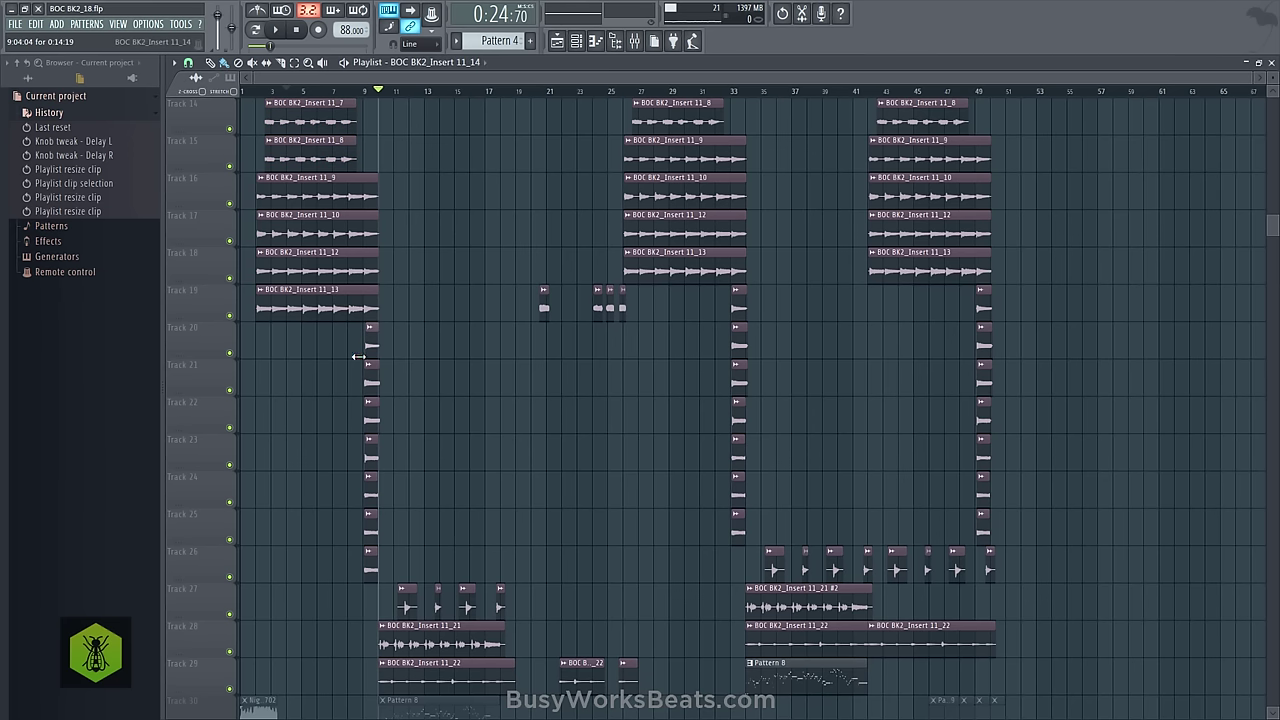
key(ctrl+z)
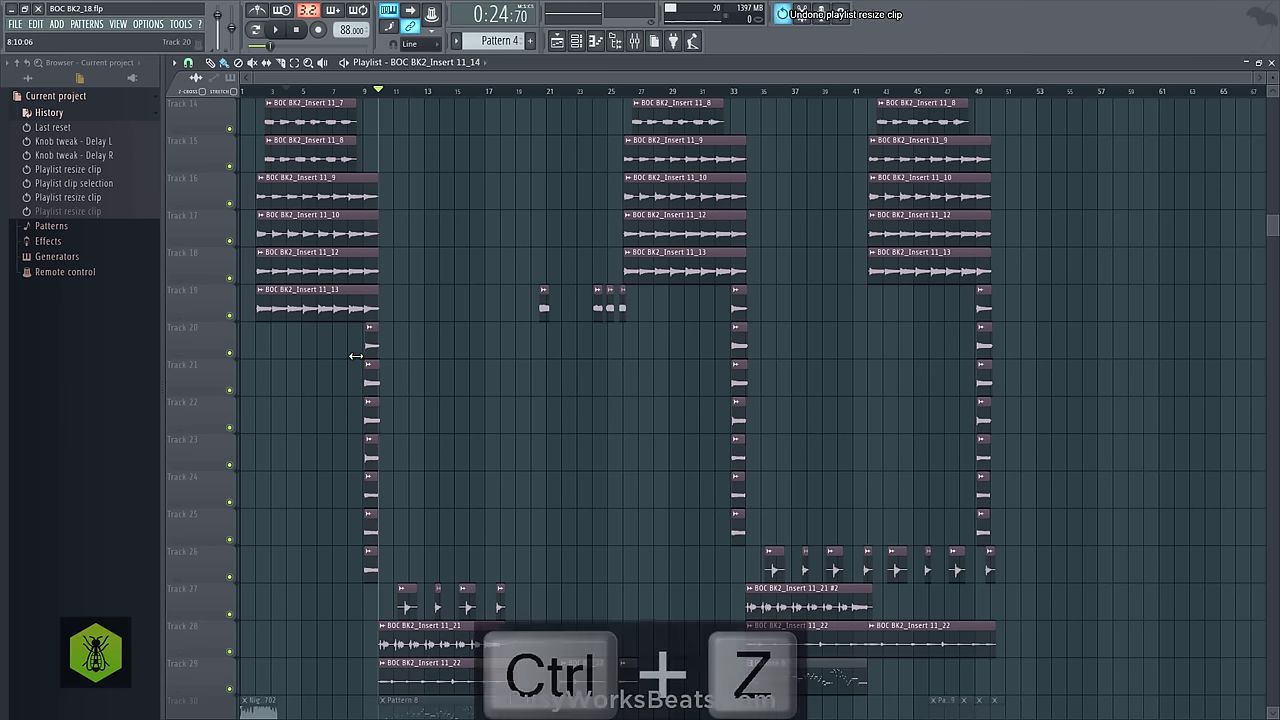
key(ctrl+alt+z)
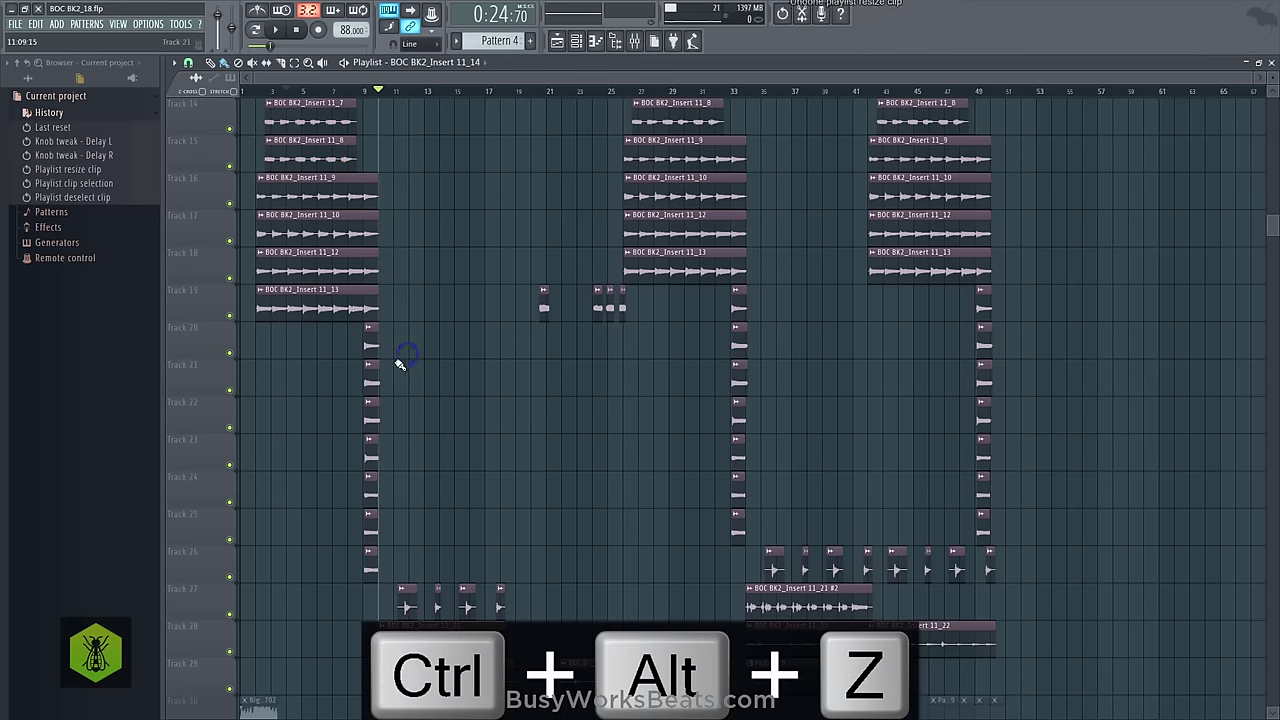
Mute Tracks 28 and 27, leaving the Track 29 recording enabled.
scroll(403, 465, down, 2)
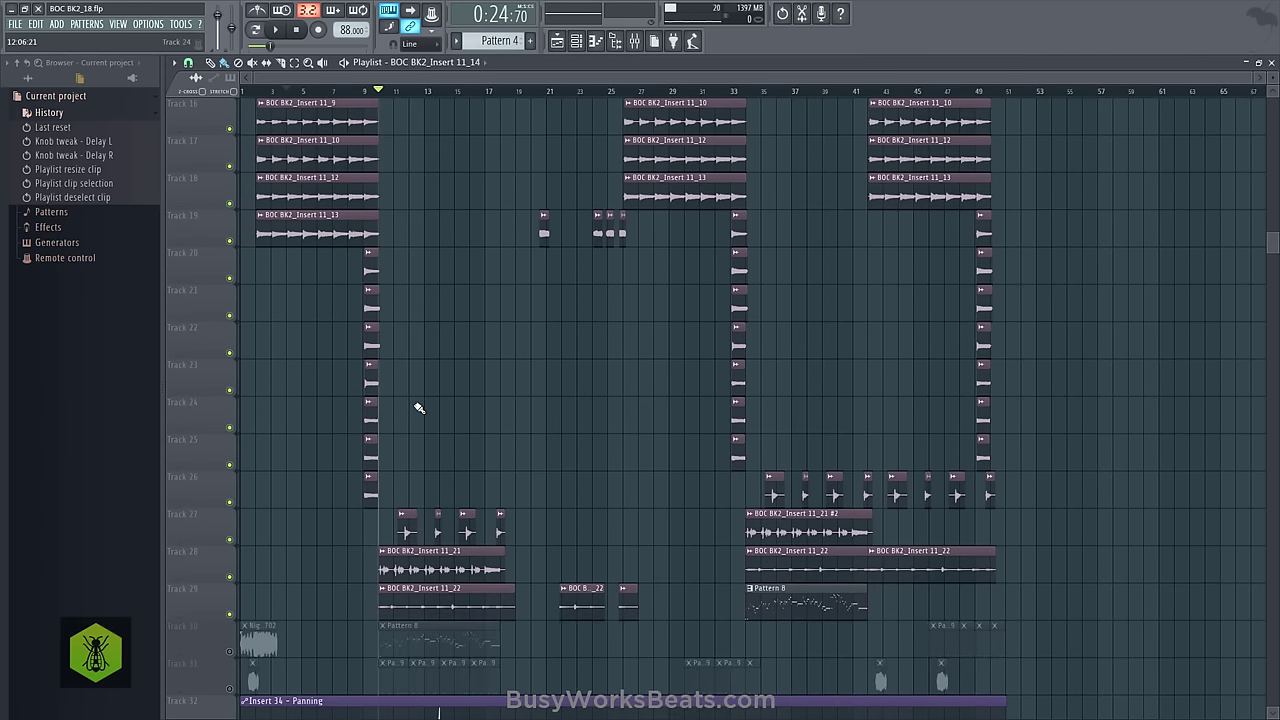
scroll(419, 408, down, 1)
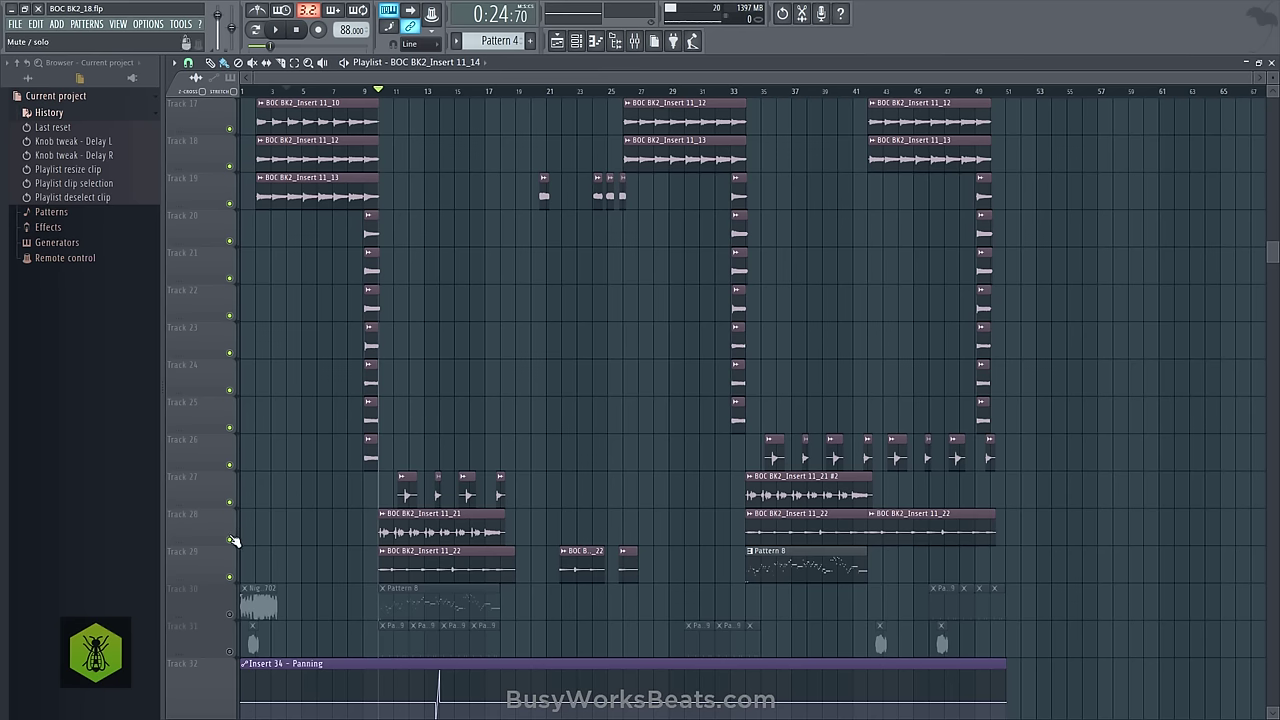
scroll(235, 537, down, 2)
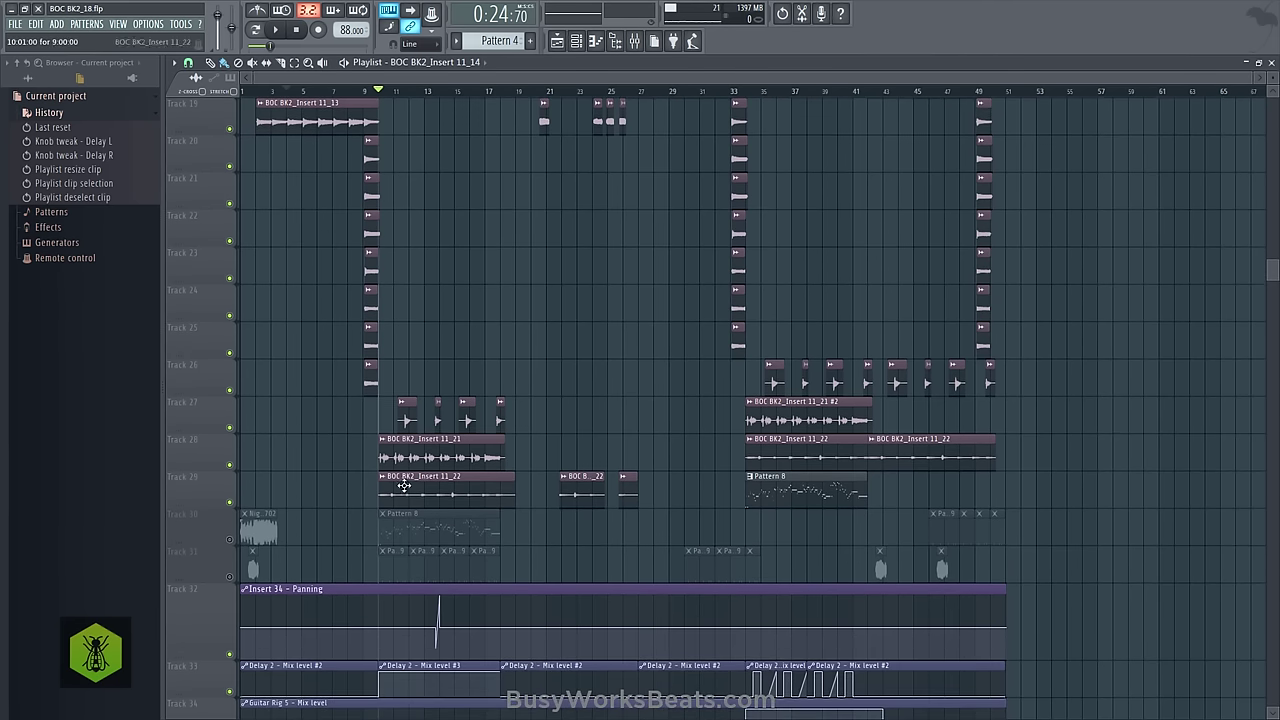
scroll(300, 500, down, 1)
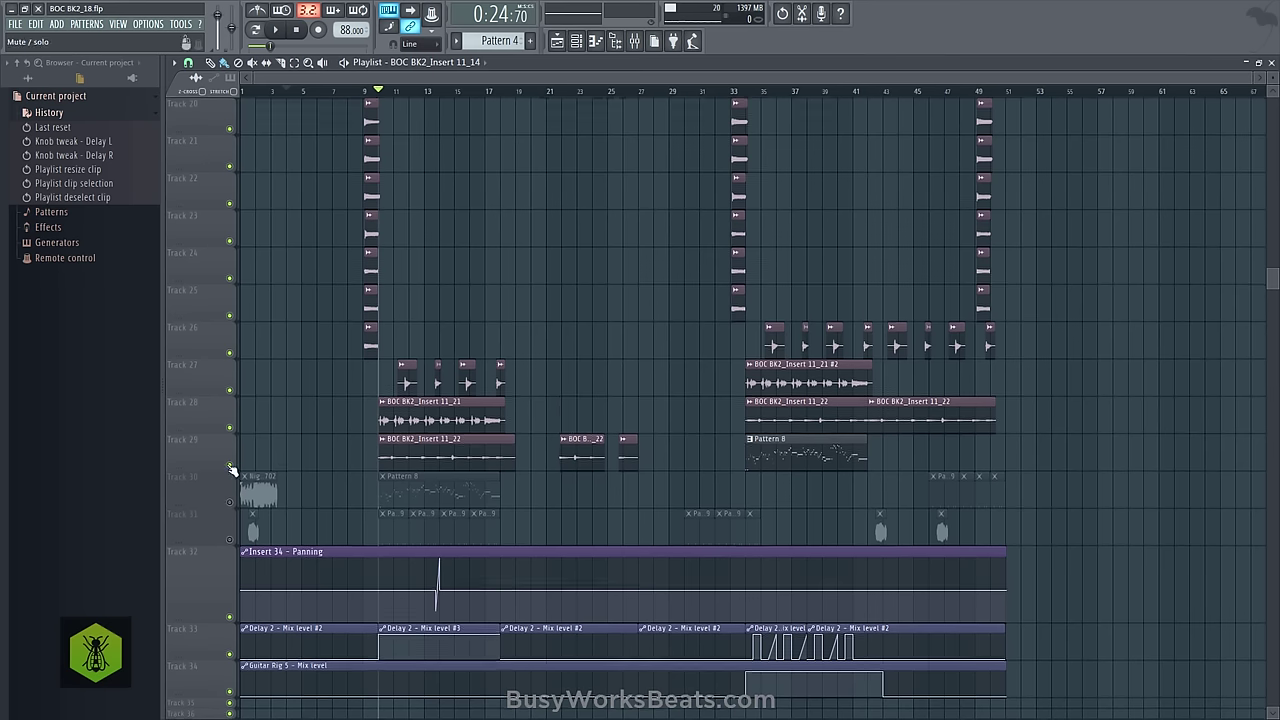
click(229, 427)
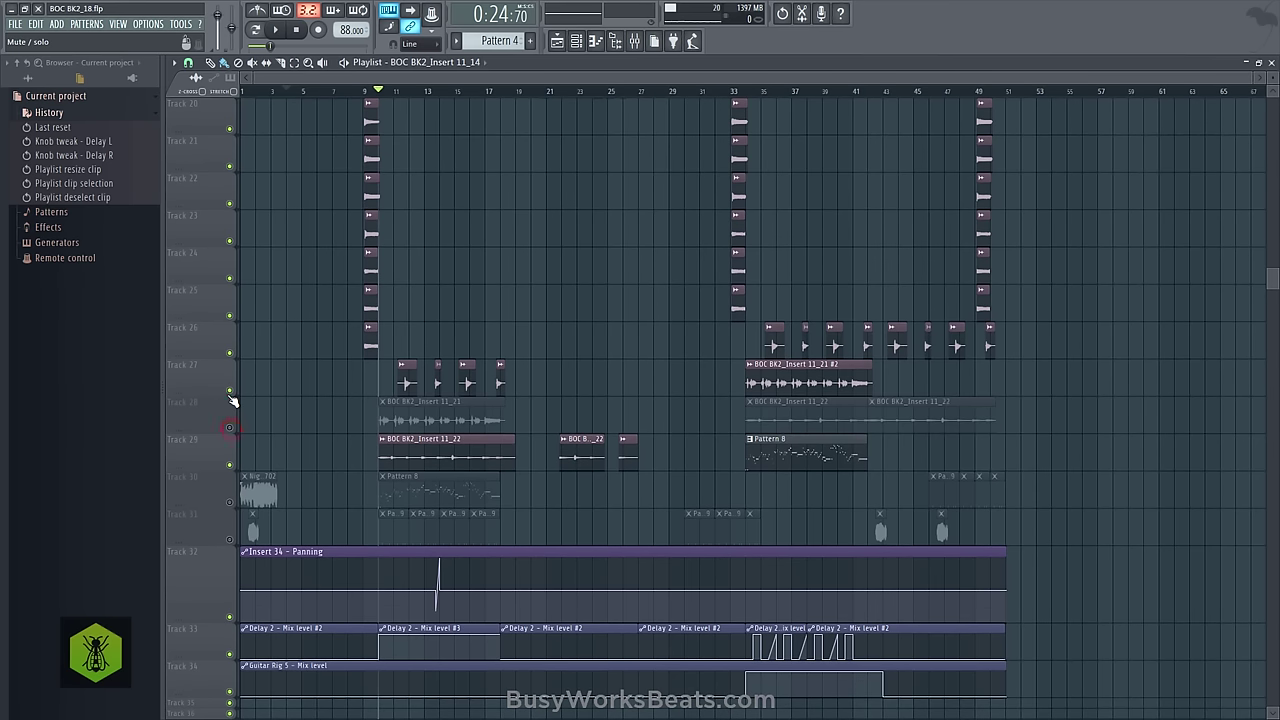
click(229, 390)
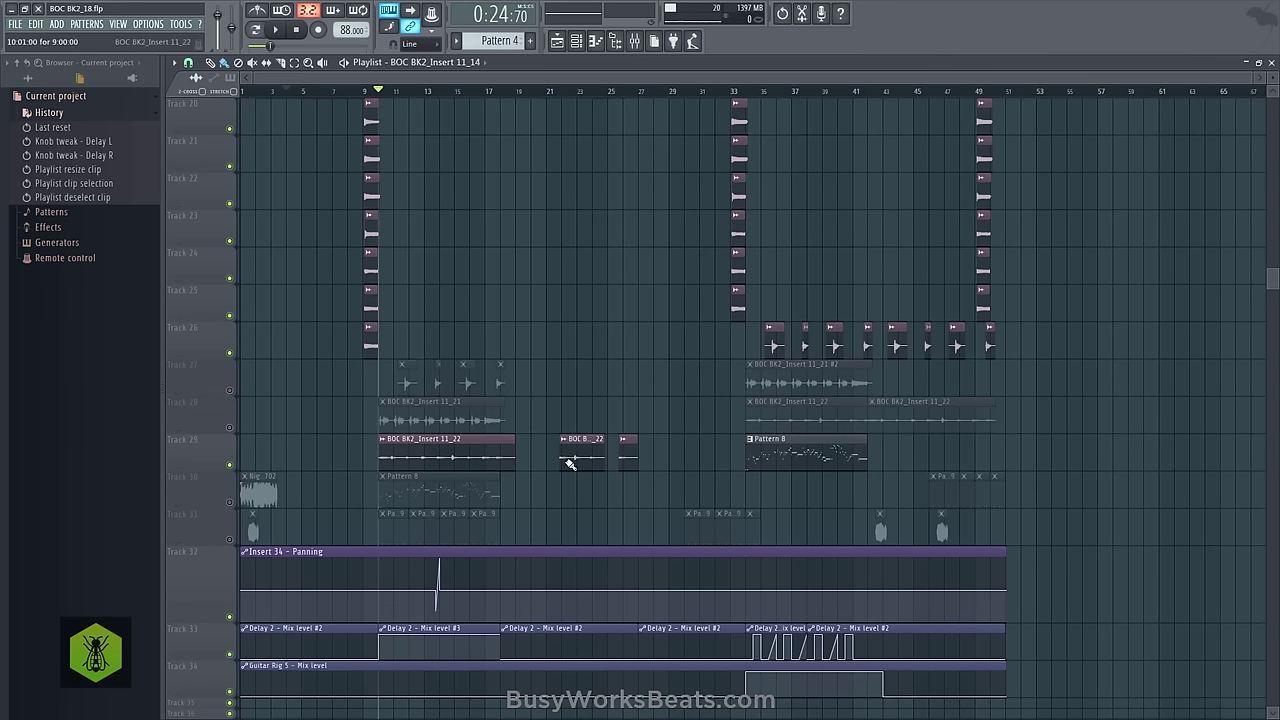
Play from bar 10 to about bar 13 to hear Track 29's recording, stop, and unmute Track 27.
key(space)
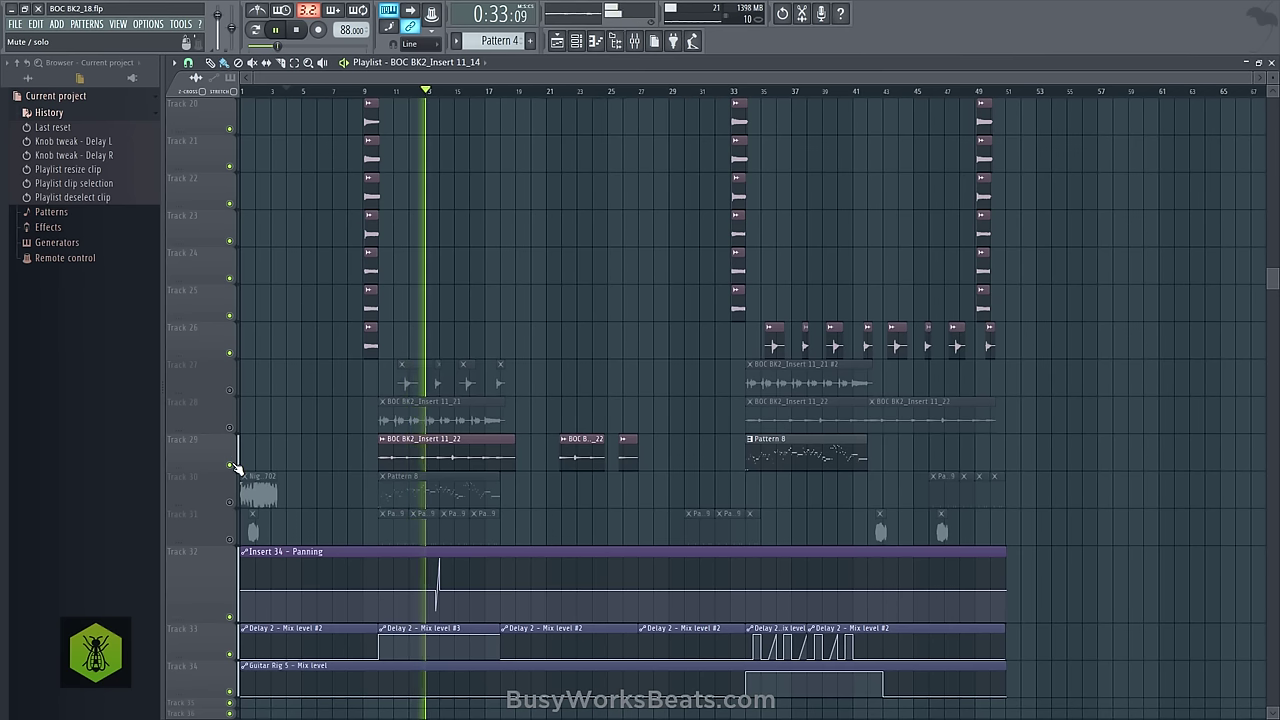
key(space)
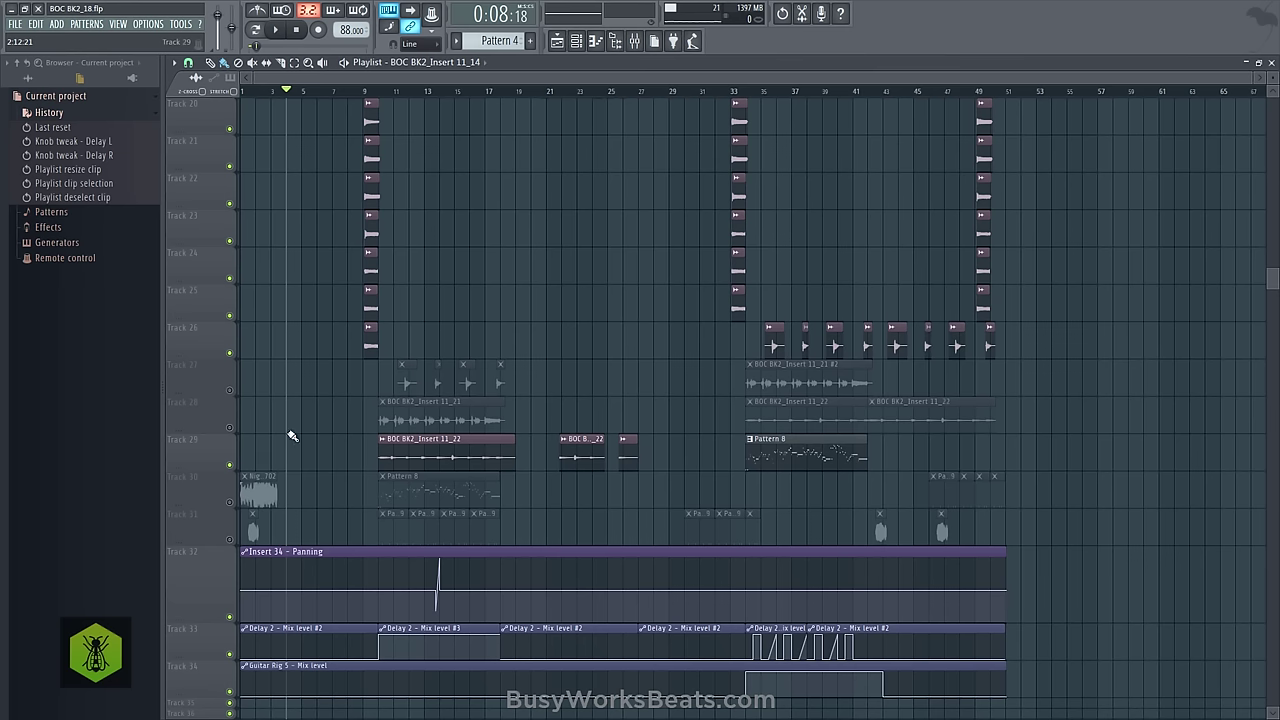
click(229, 391)
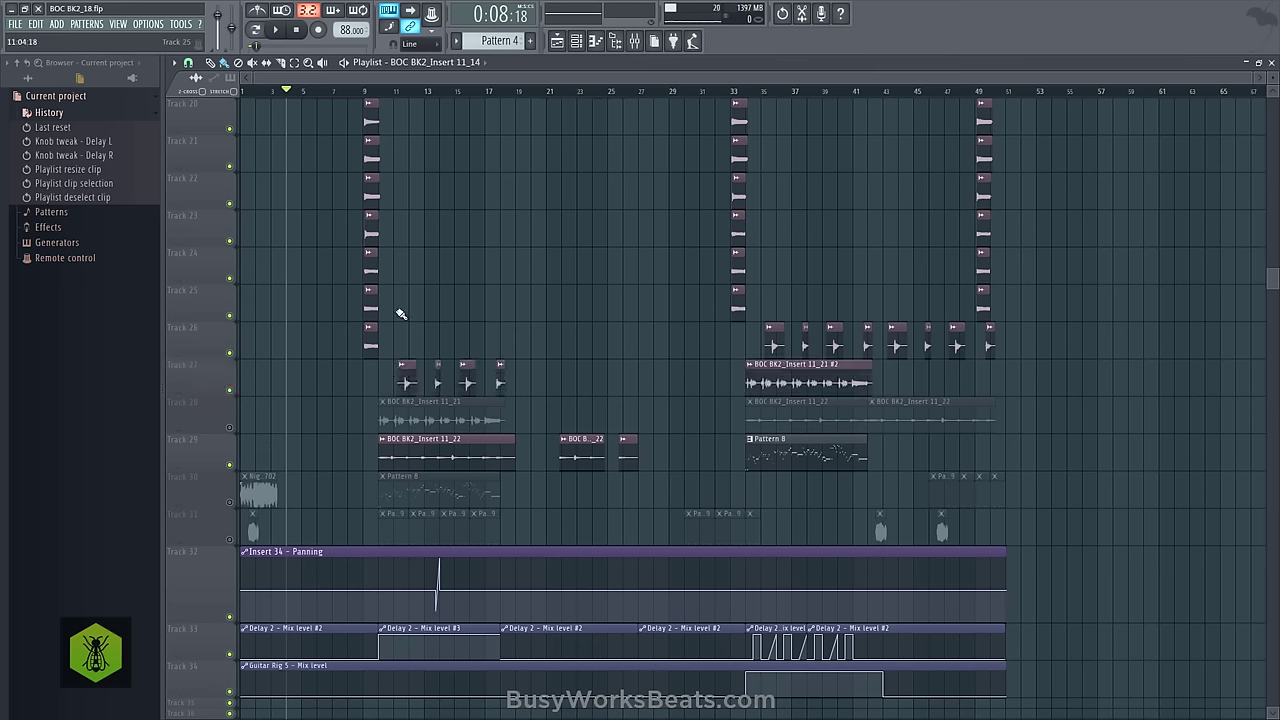
Try resizing the first clip on Track 27 near bar 11, and undo the resize.
mouse_move(400, 378)
mouse_down()
mouse_move(301, 383)
mouse_move(412, 379)
mouse_up()
key(ctrl+alt+z)
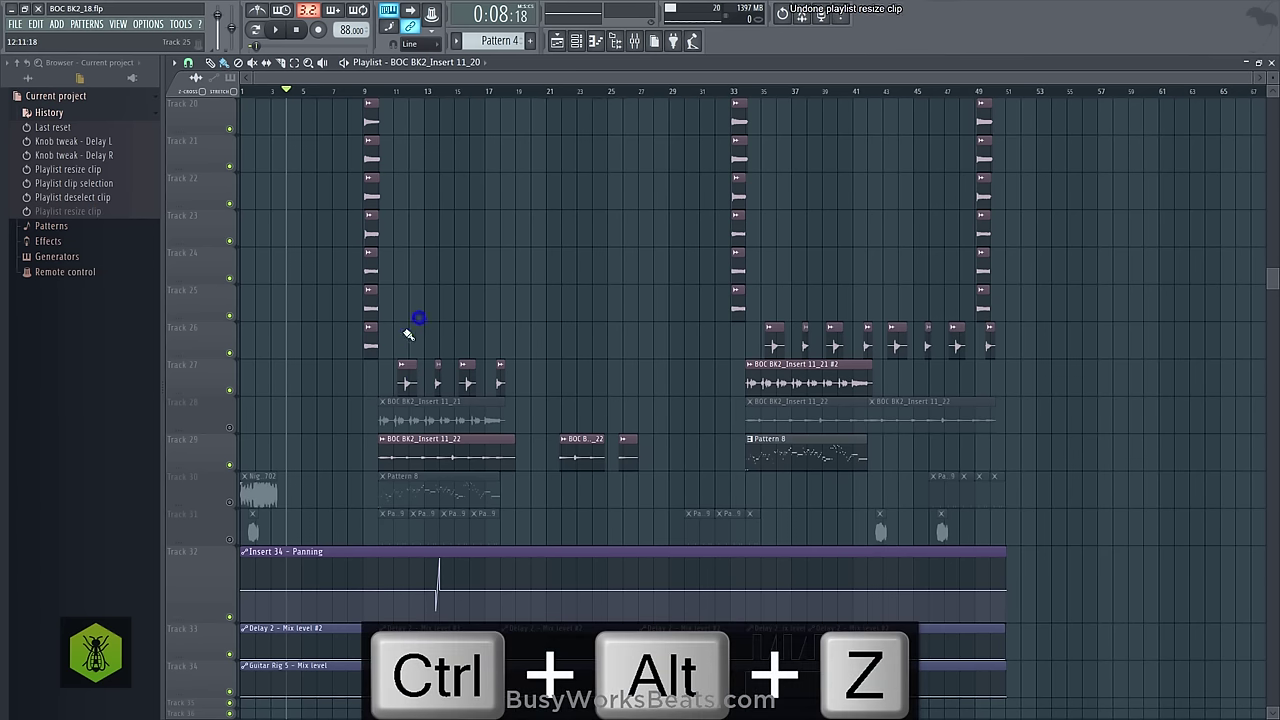
Solo Track 27 and play its chopped clips from bar 10, pausing at about bar 13.
right_click(229, 389)
click(378, 91)
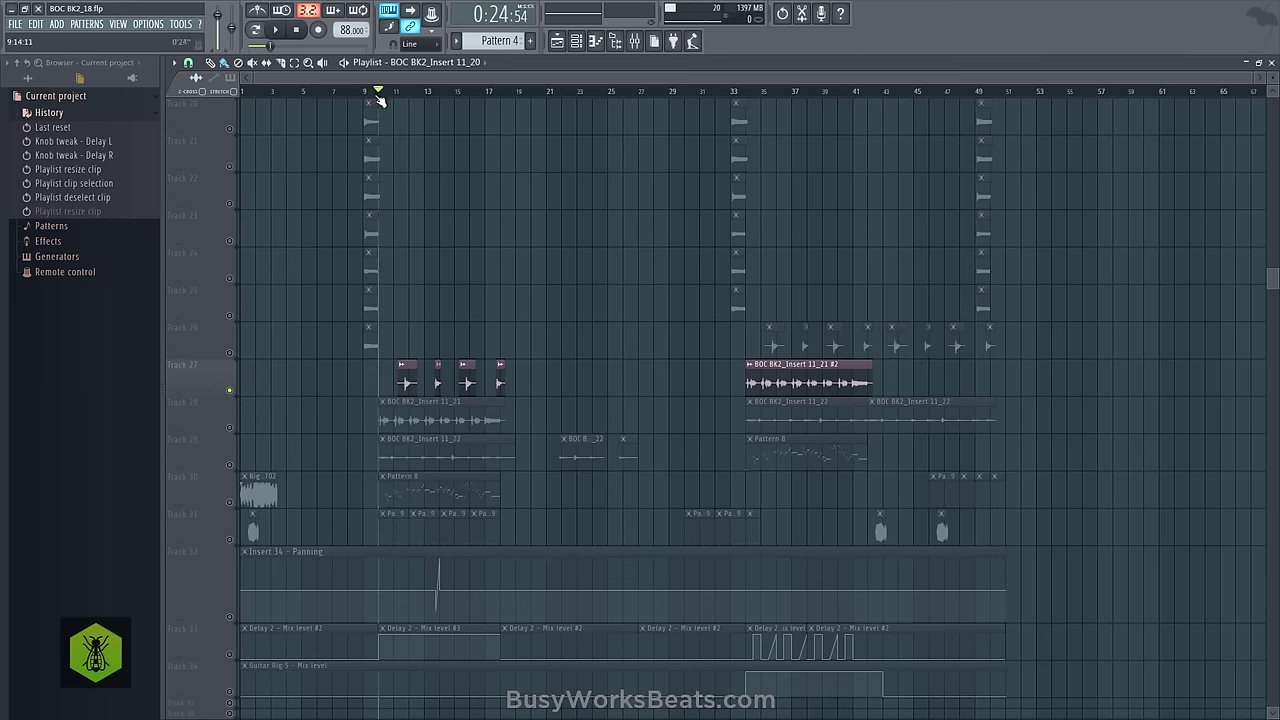
key(space)
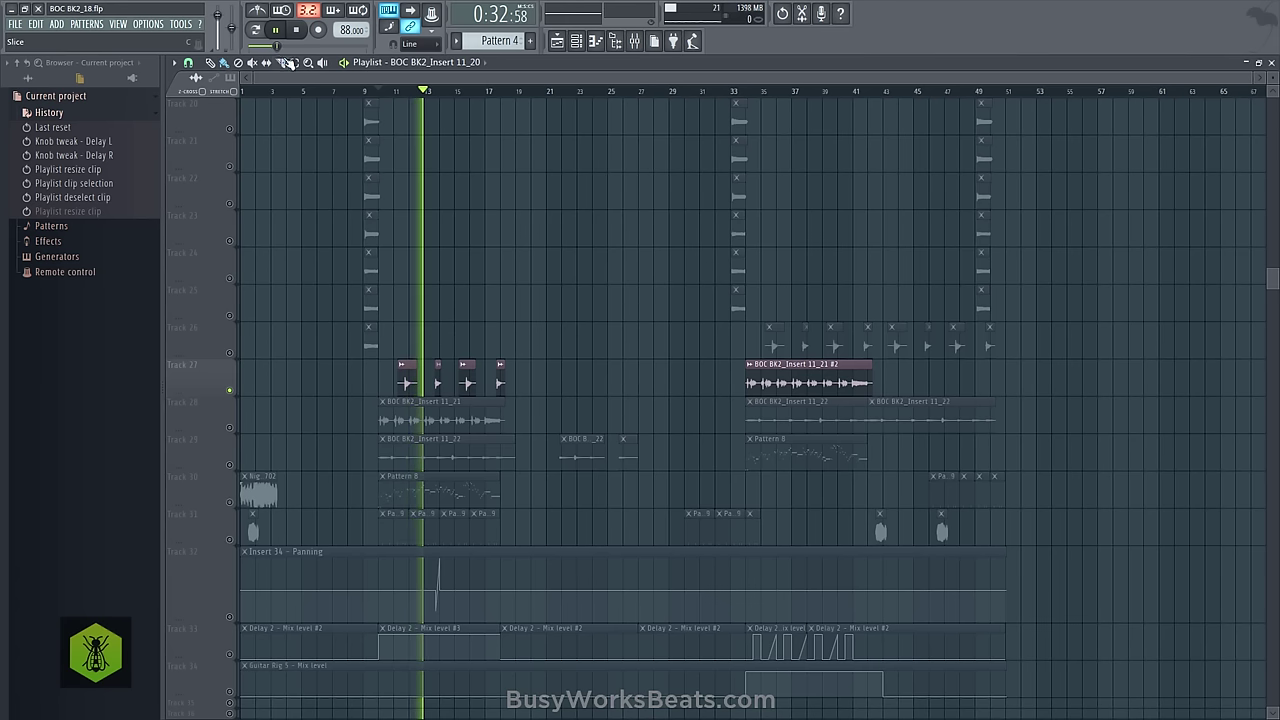
click(275, 32)
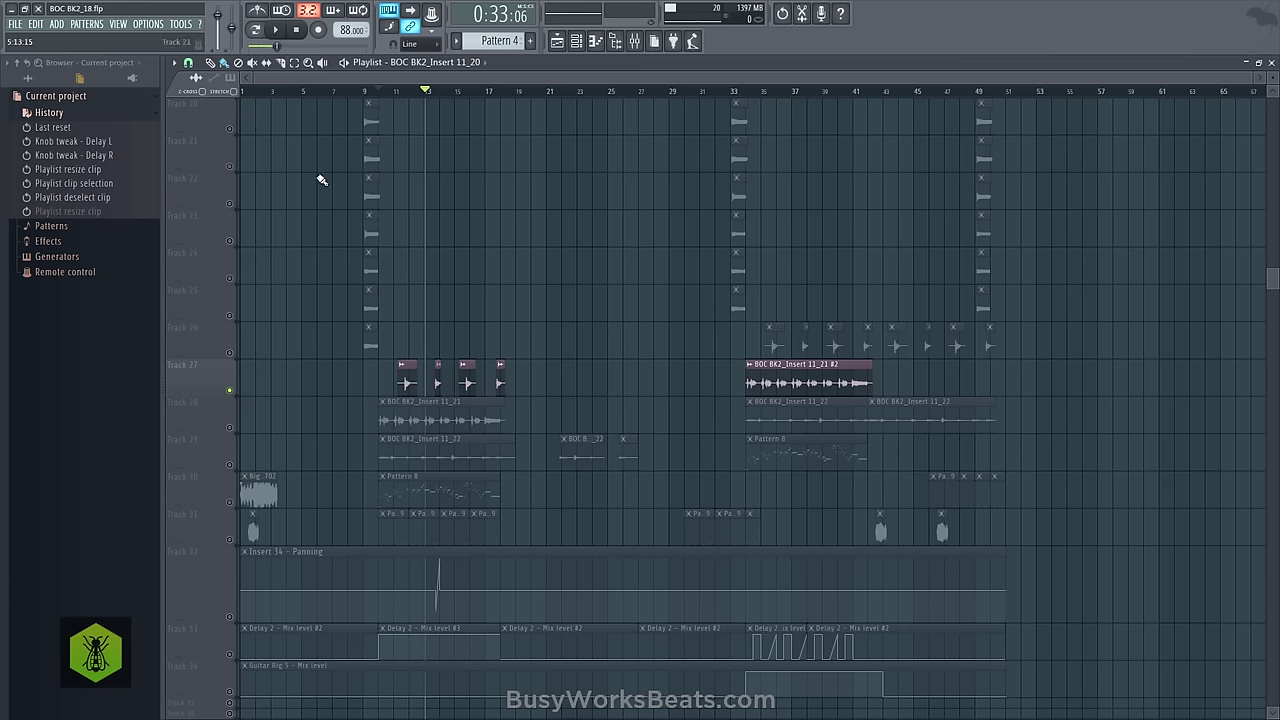
Move the solo from Track 27 to Track 28, play briefly from bar 10, and stop.
right_click(230, 391)
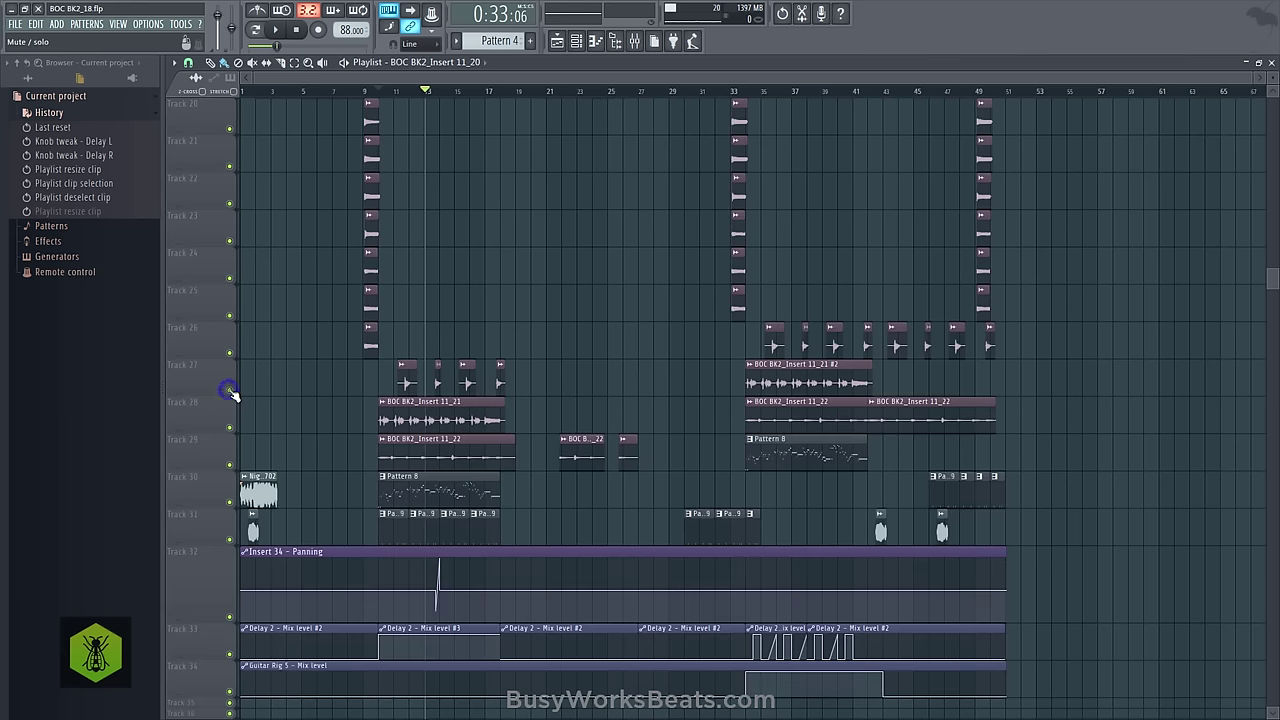
right_click(231, 429)
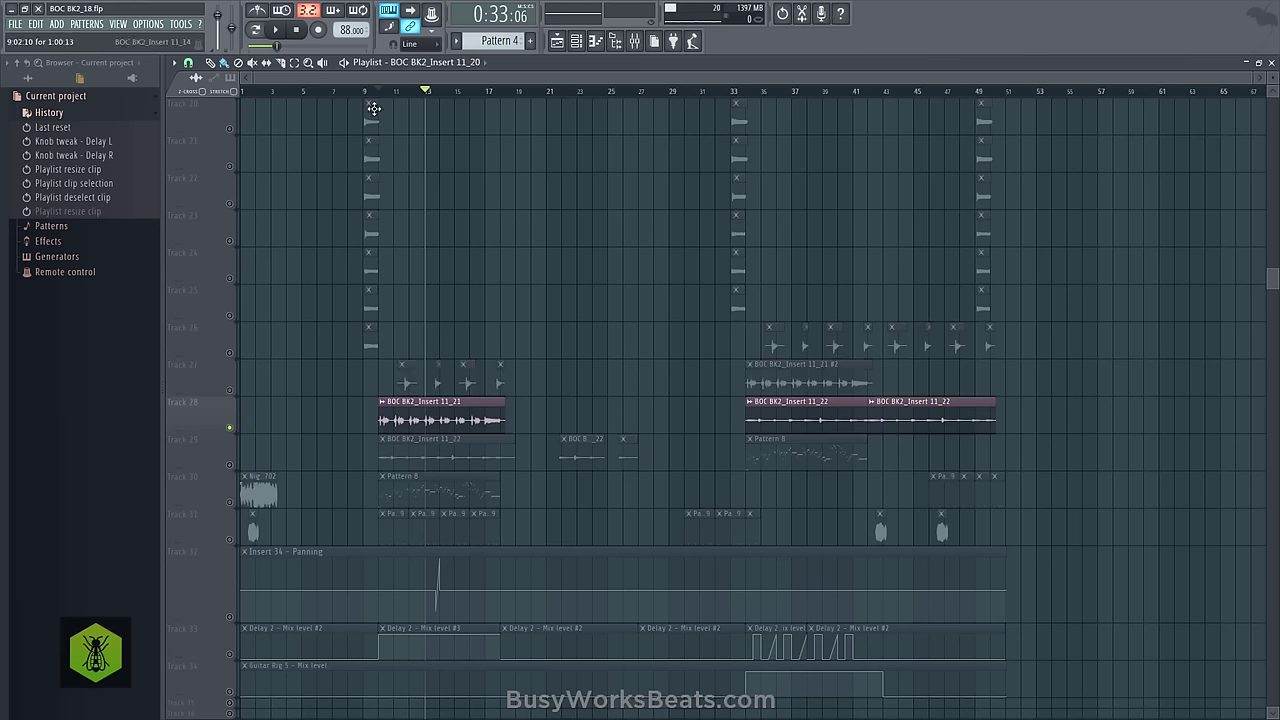
click(377, 91)
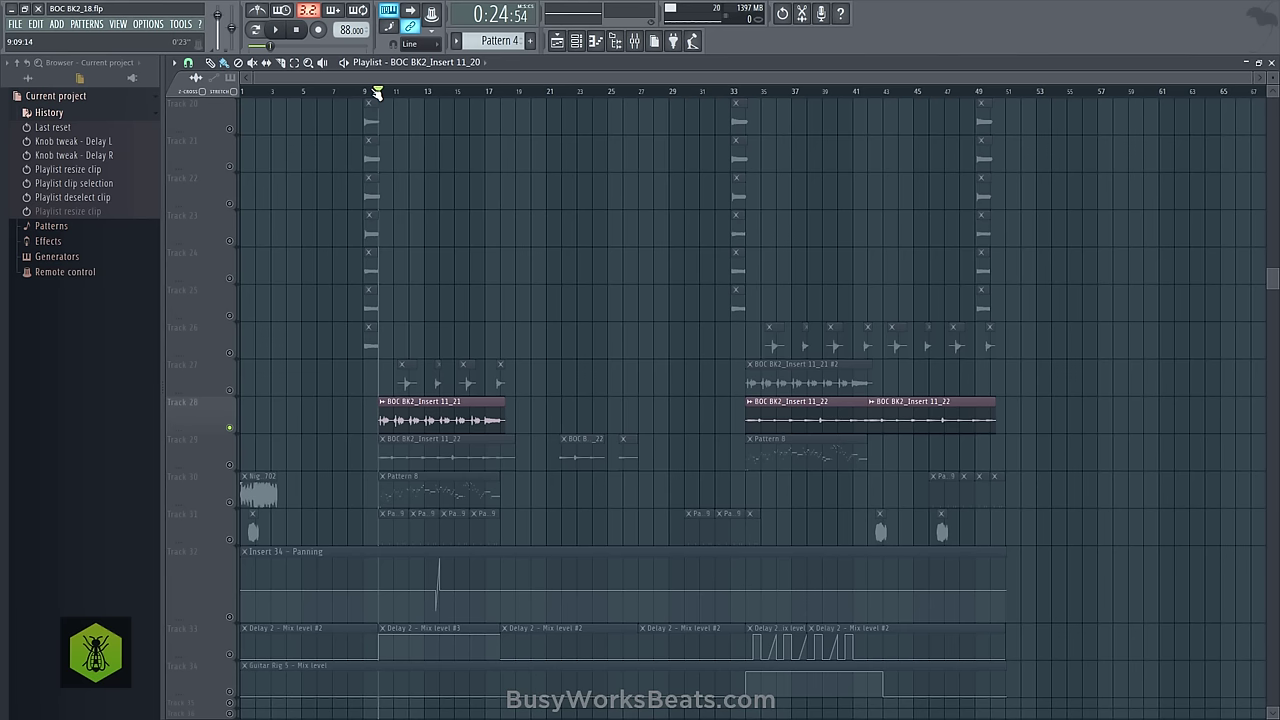
key(space)
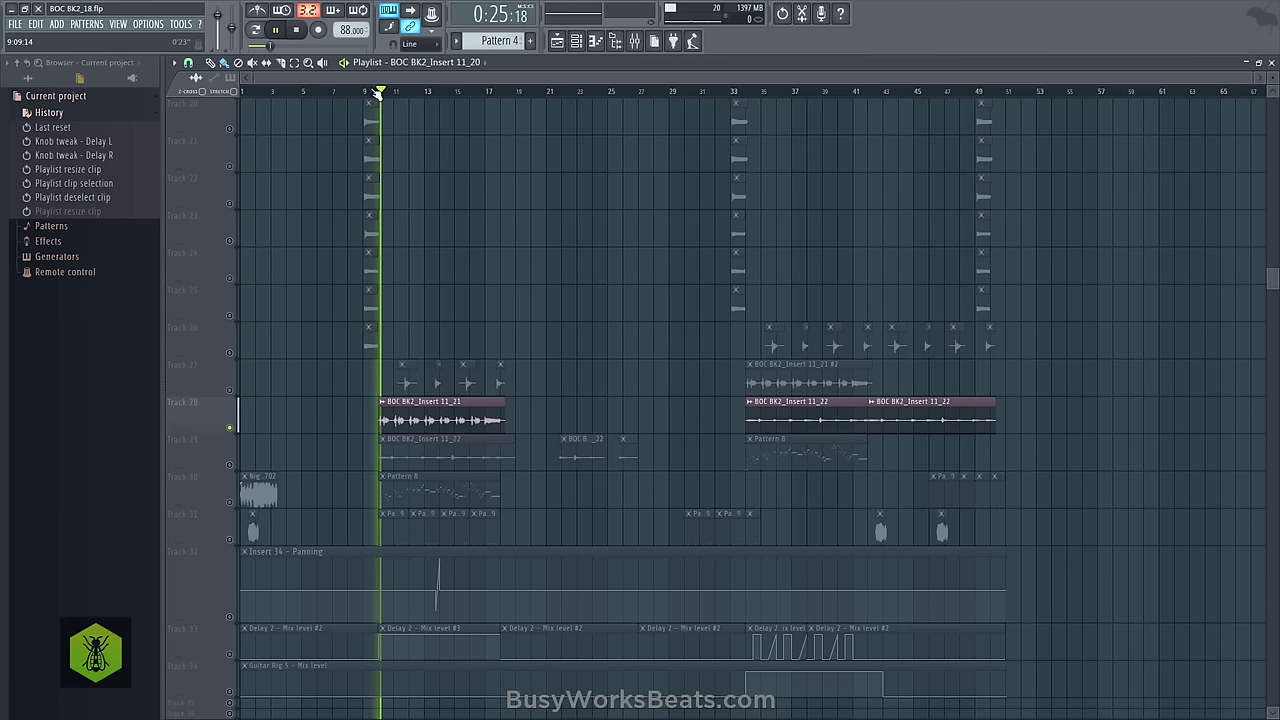
key(space)
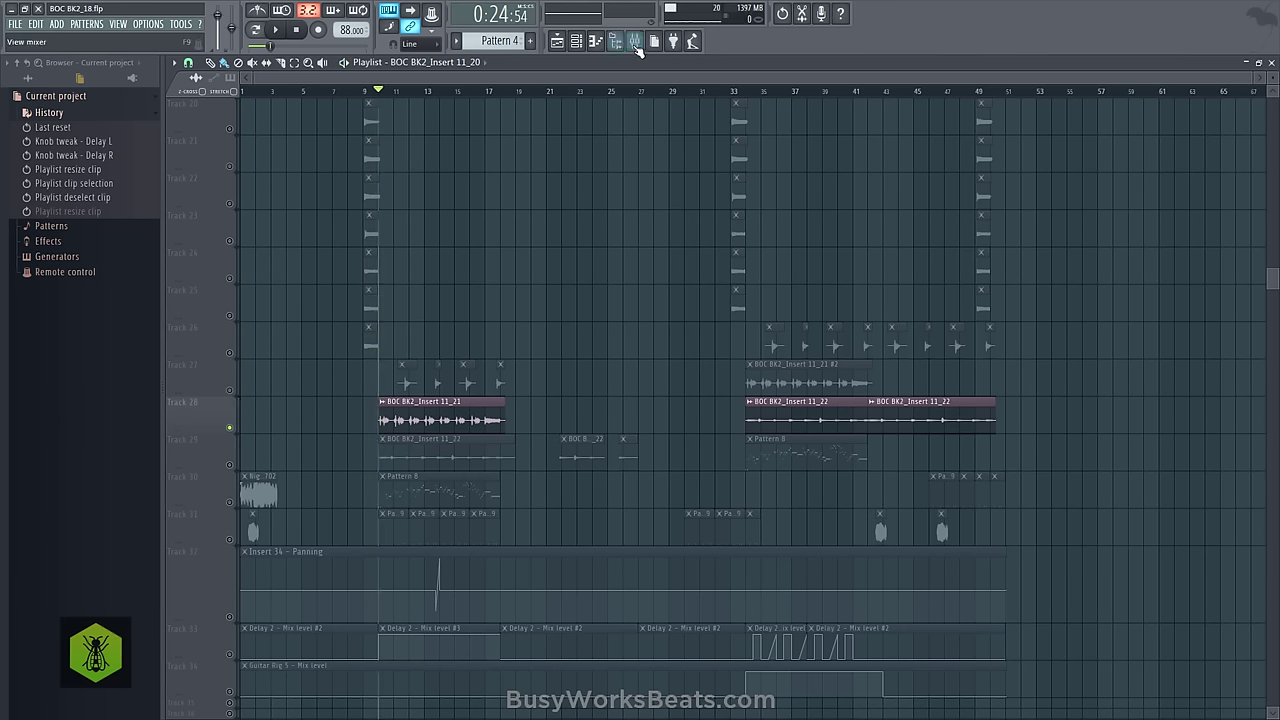
Check the Insert 35 channel in the mixer, return to the Playlist, and end the solo on Track 28.
click(615, 41)
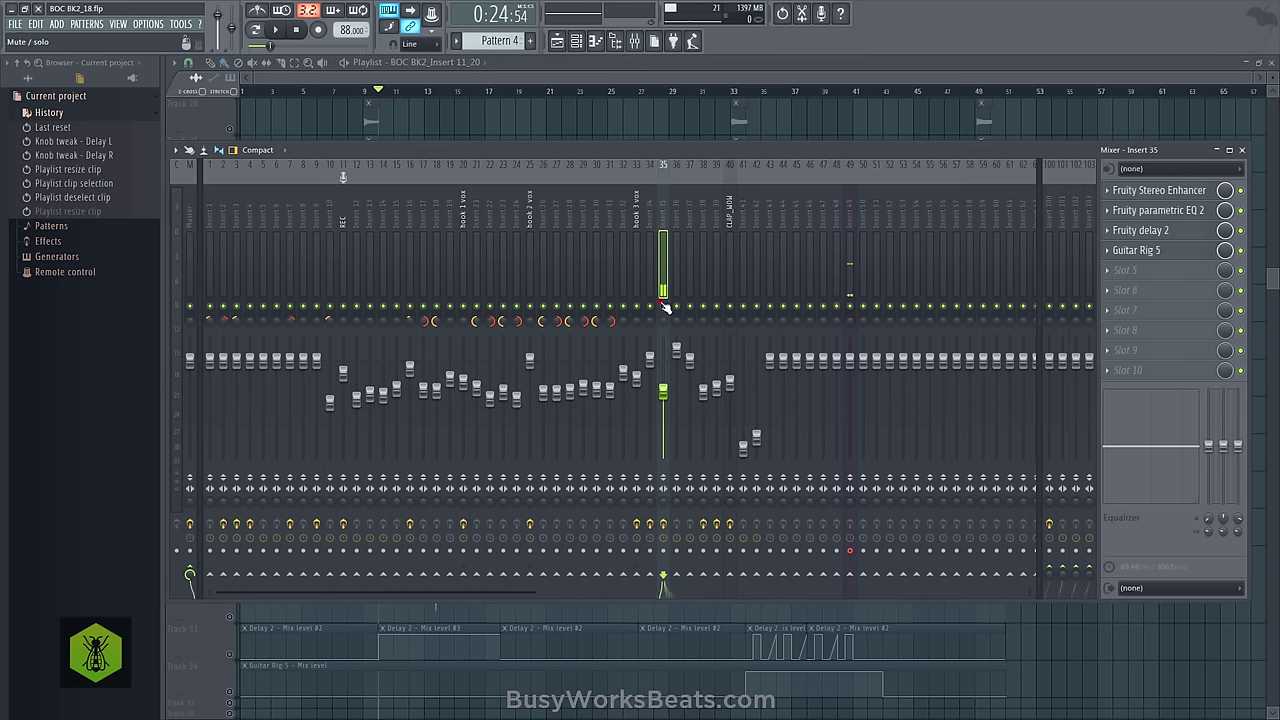
click(499, 80)
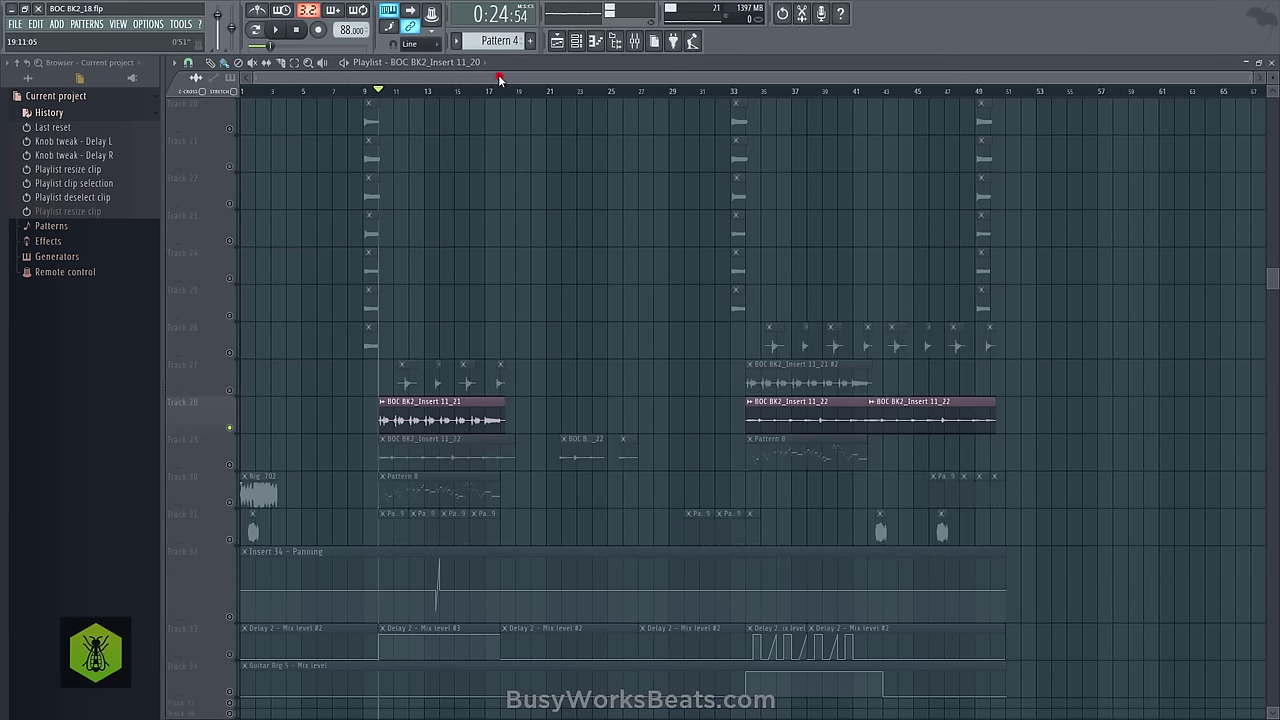
right_click(229, 428)
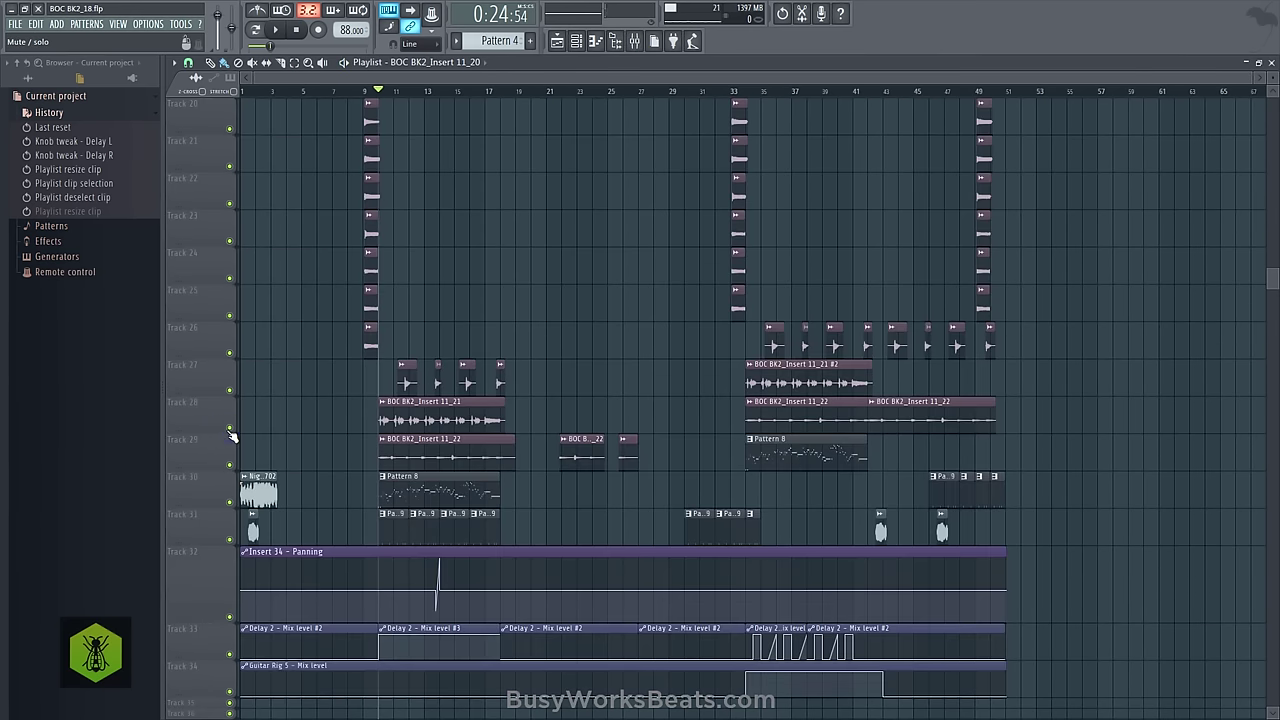
Play from bar 10 with the Delay 2 mix-level automation on Track 33 muted, stop, and unmute the track.
scroll(231, 436, down, 3)
click(229, 542)
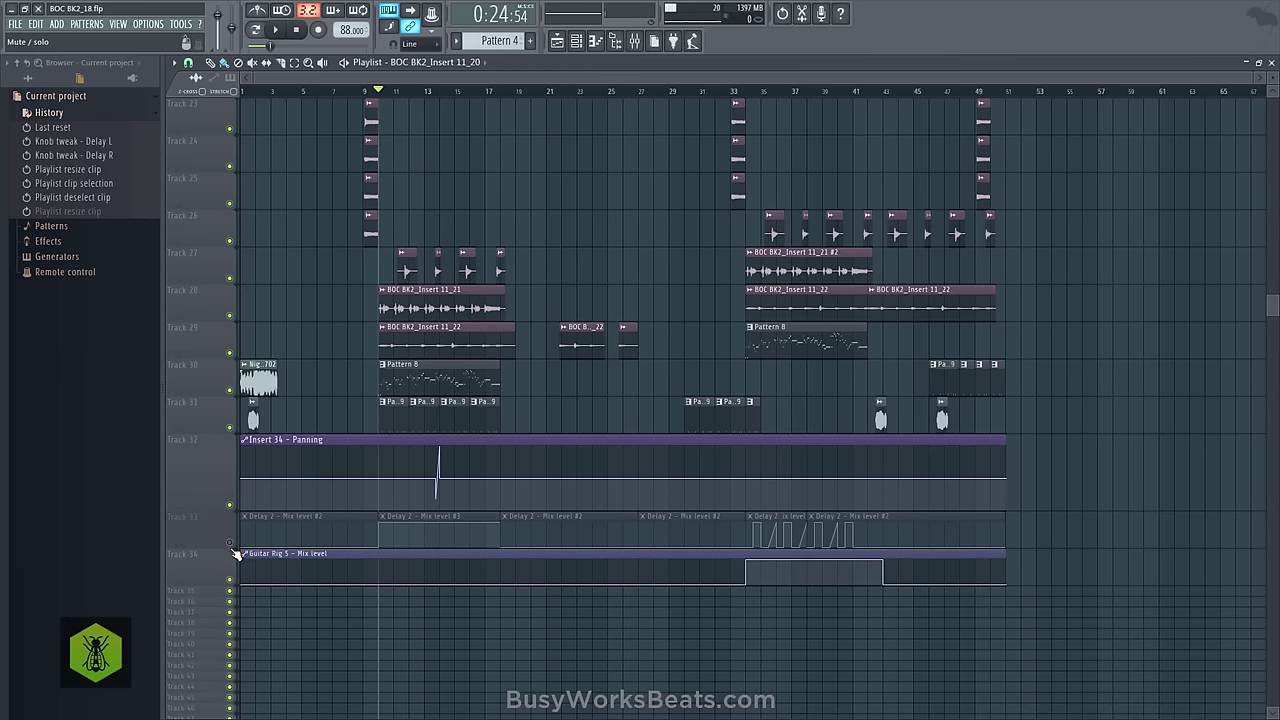
key(space)
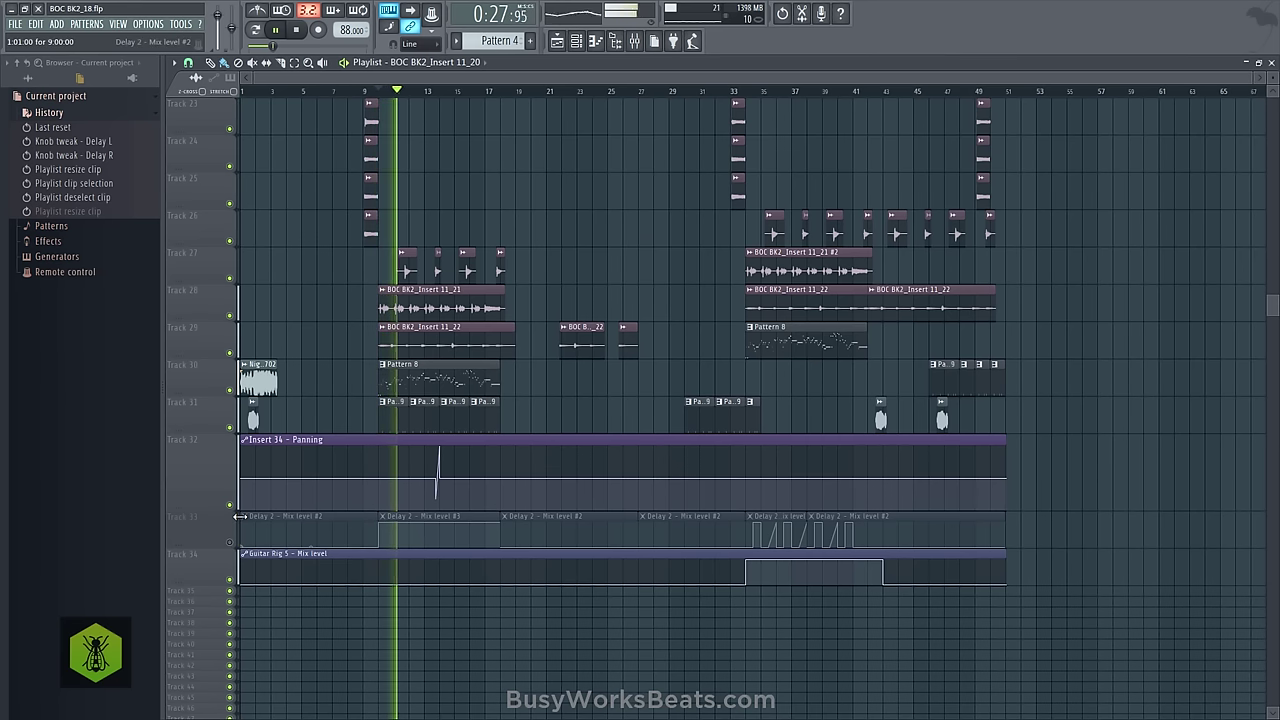
key(space)
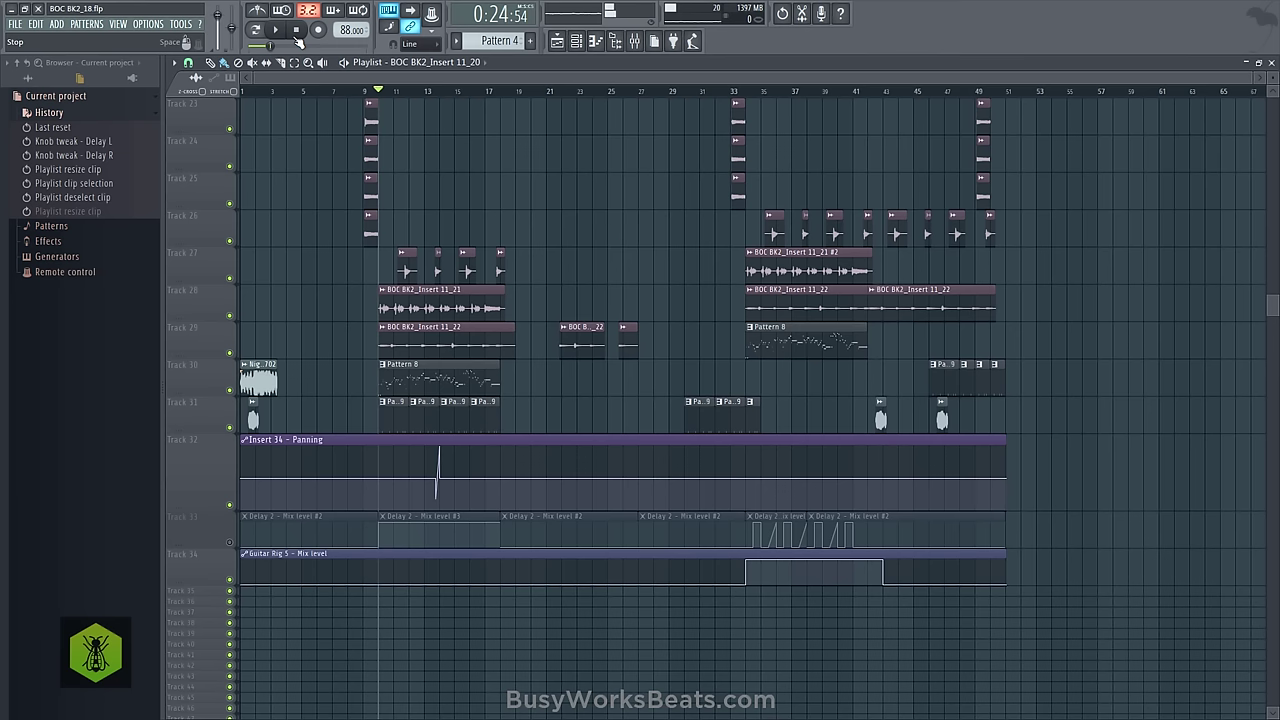
click(296, 31)
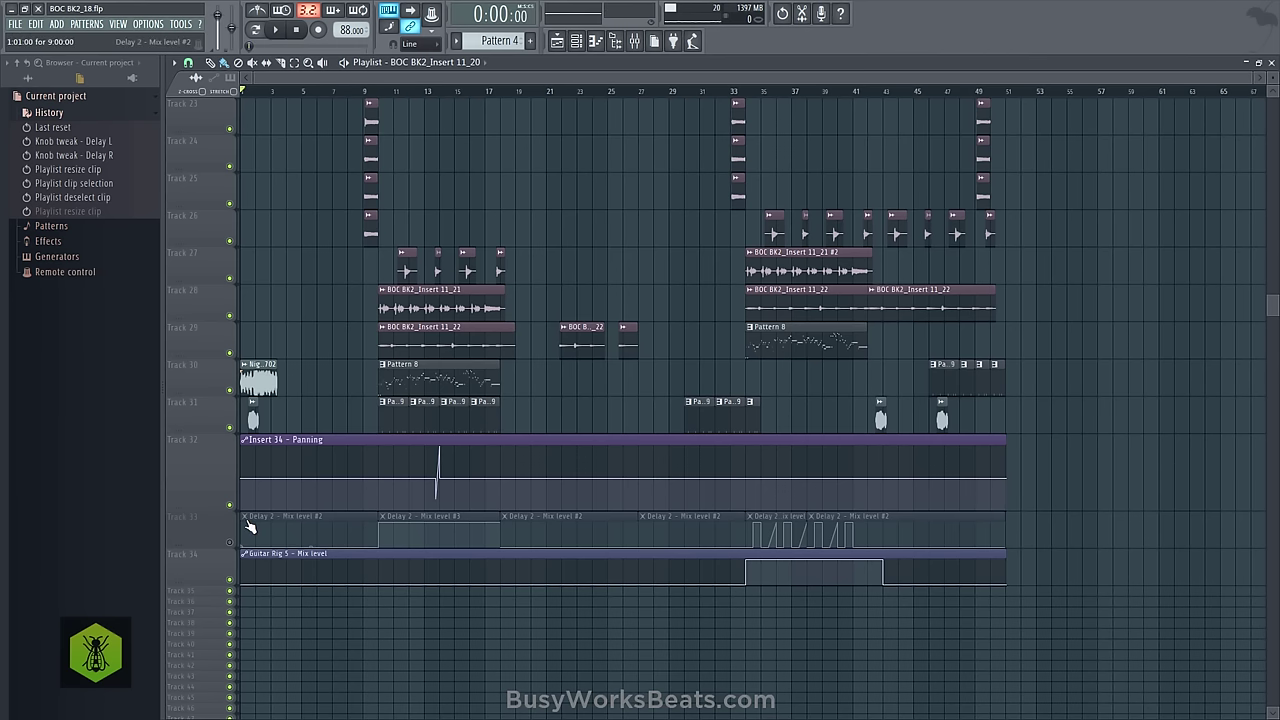
click(229, 542)
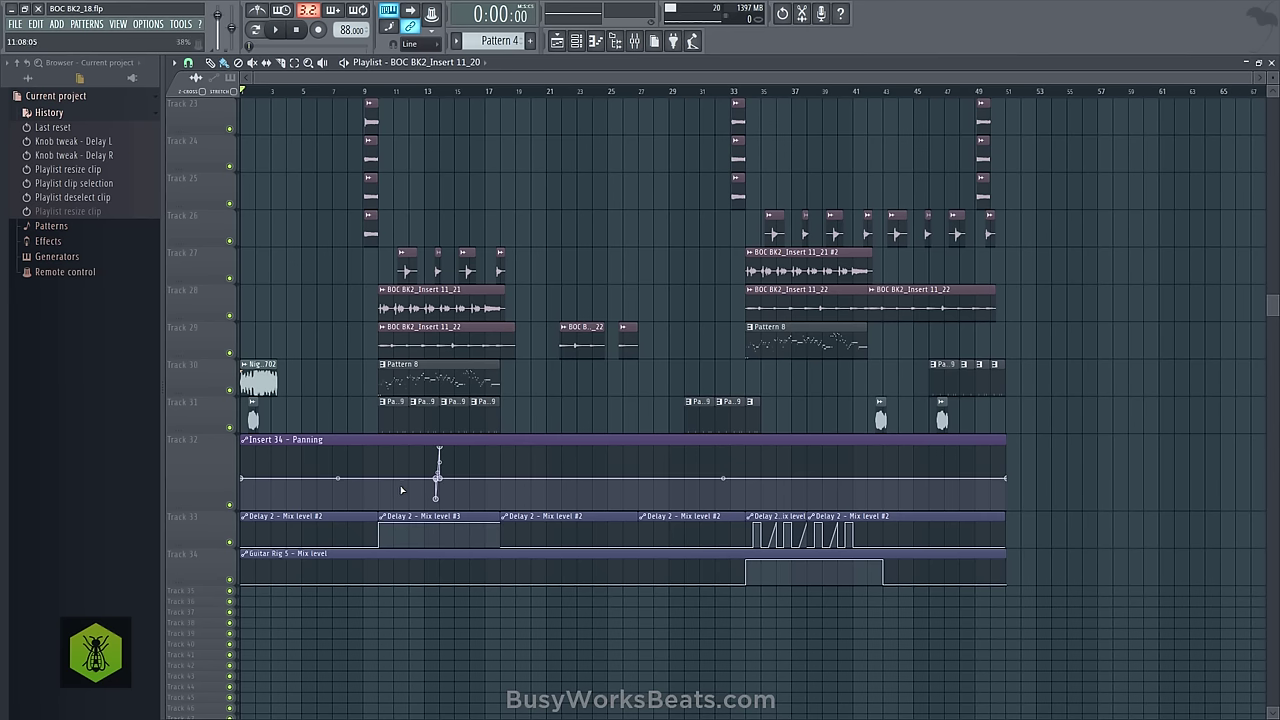
Play from bar 10, muting Track 30 during playback to compare the mix, and unmute it after stopping.
click(377, 93)
key(space)
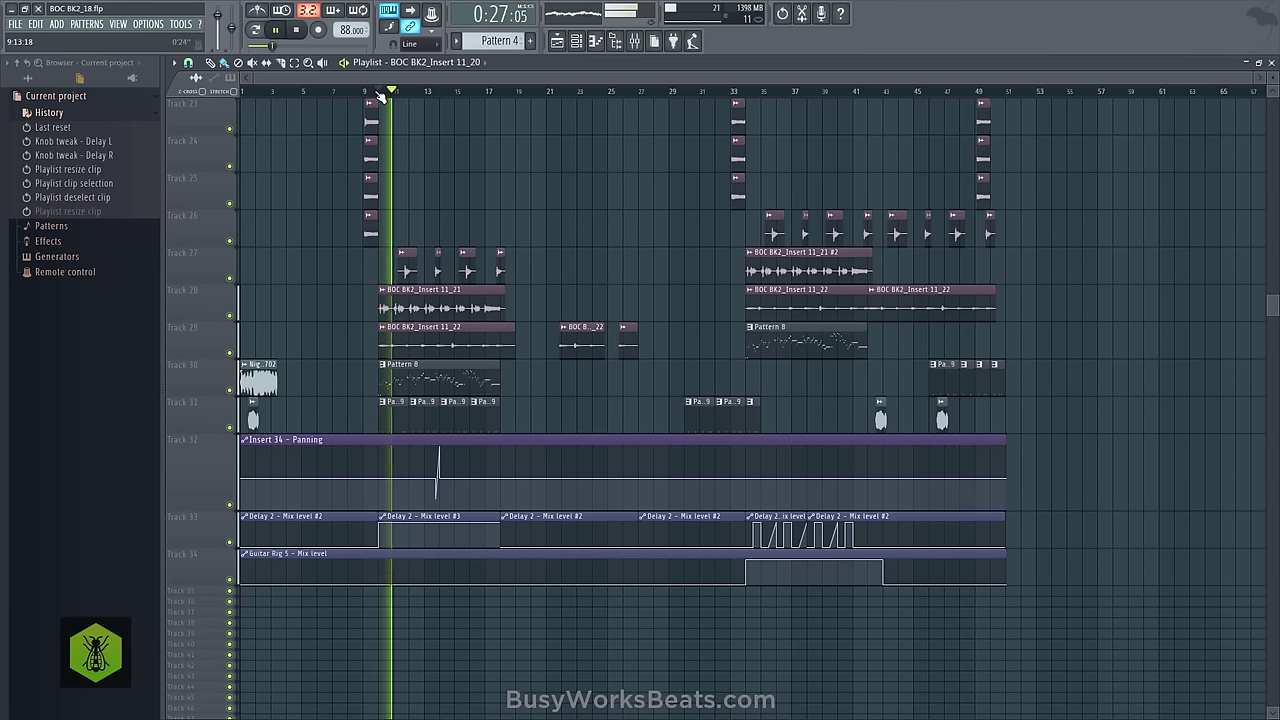
click(236, 390)
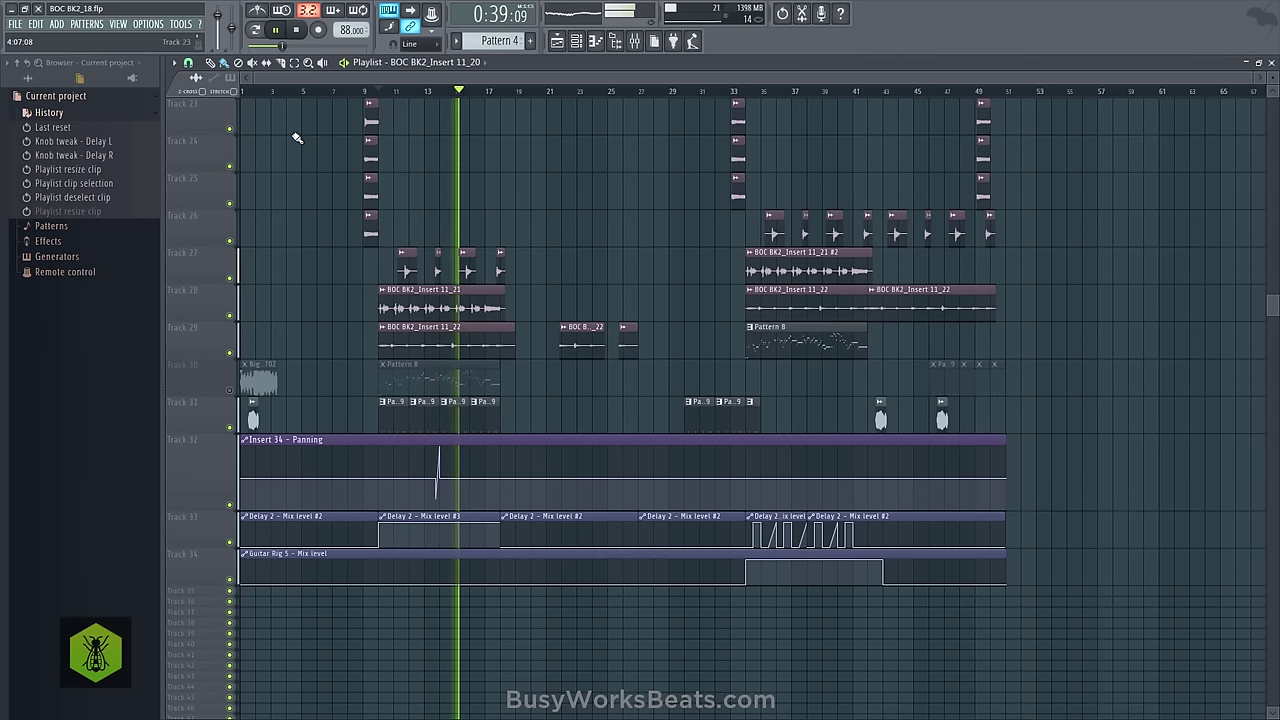
click(281, 30)
click(293, 31)
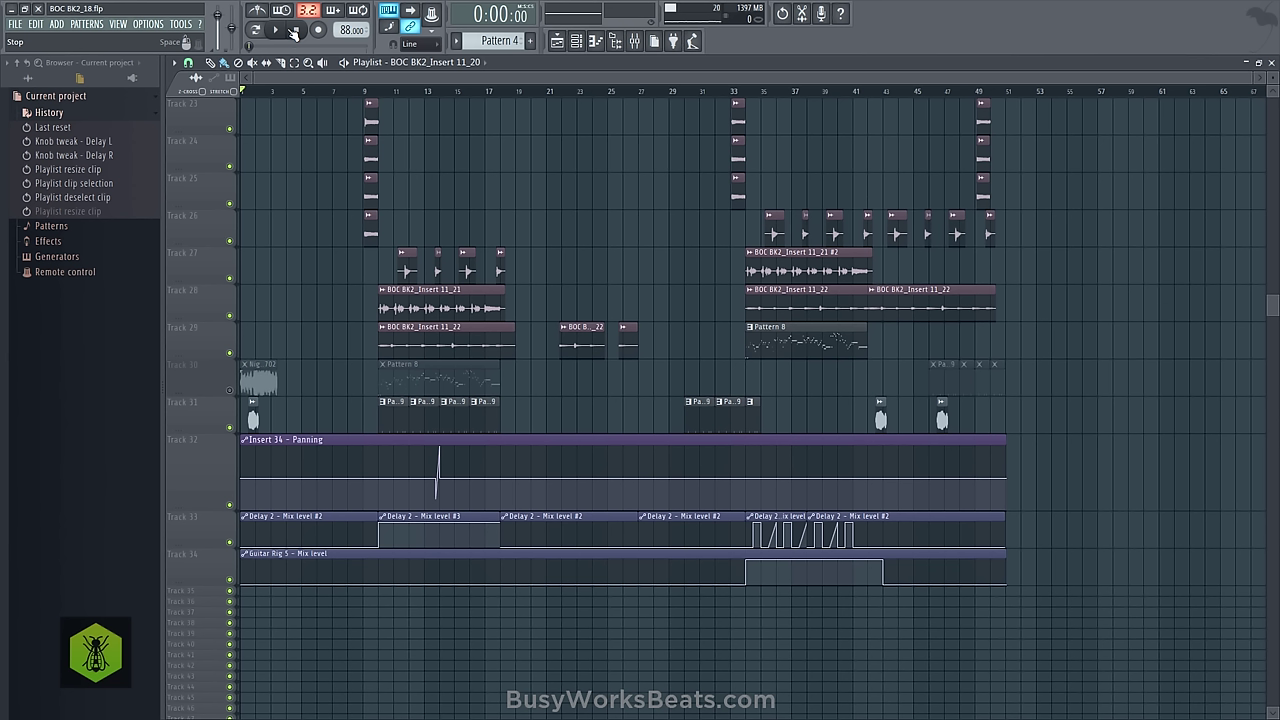
click(377, 94)
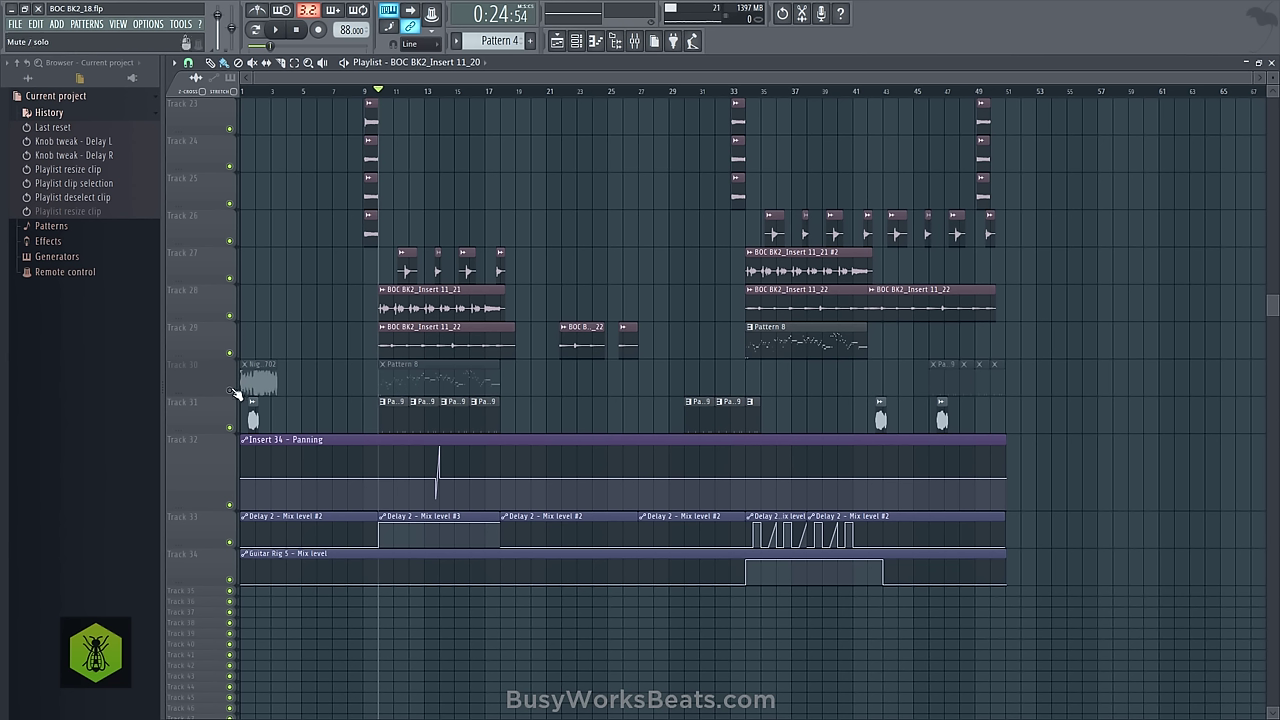
click(231, 391)
click(296, 30)
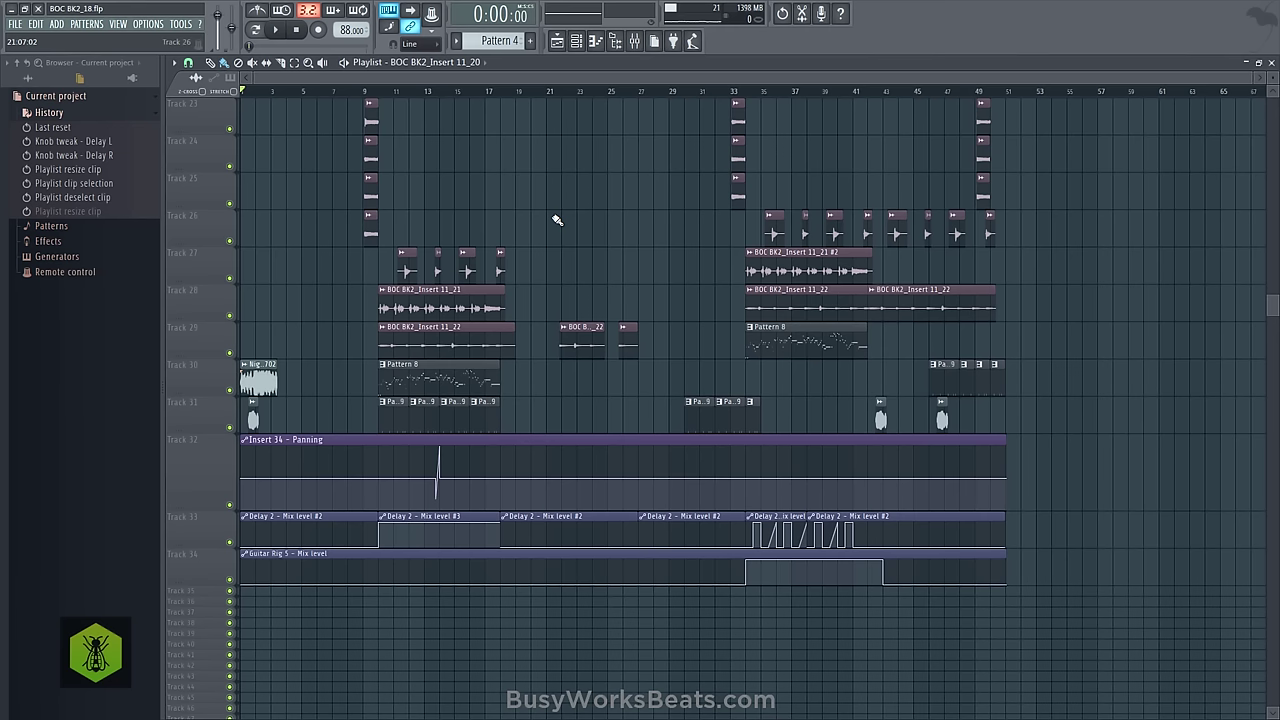
Isolate Tracks 30 and 31, play from the beginning to about bar 3, stop, and restore all the tracks.
right_click(230, 390)
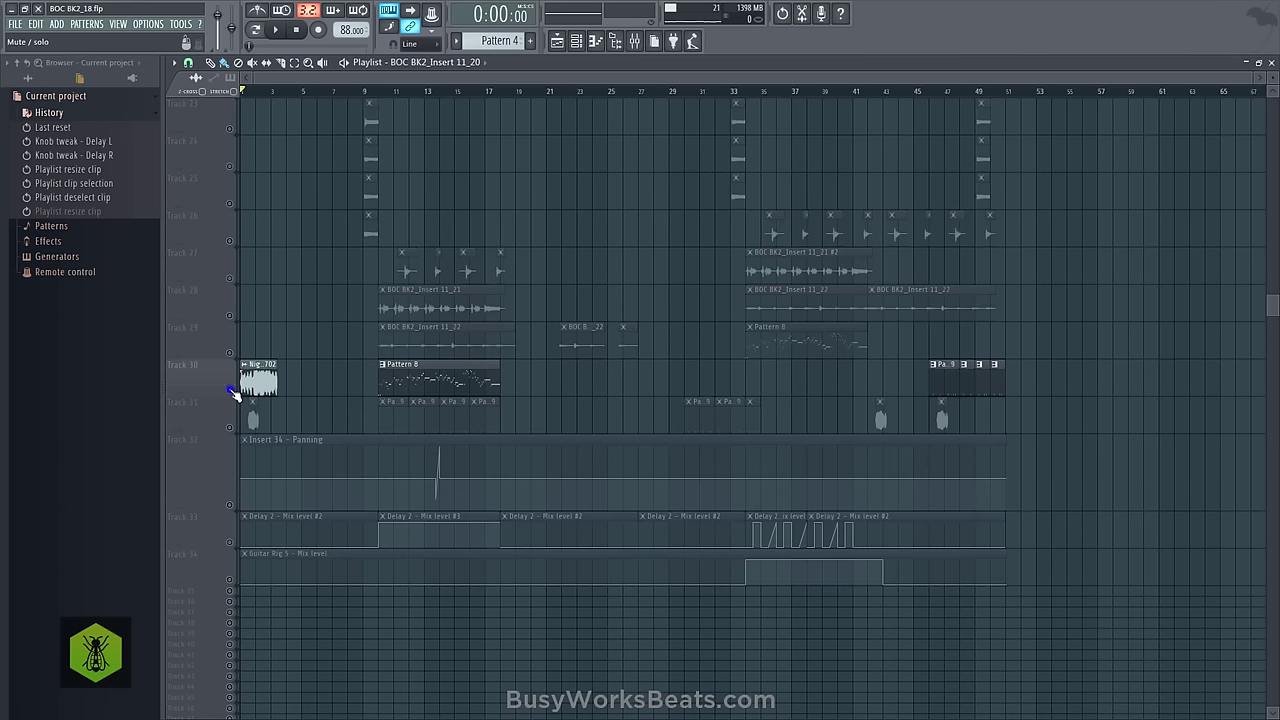
click(230, 427)
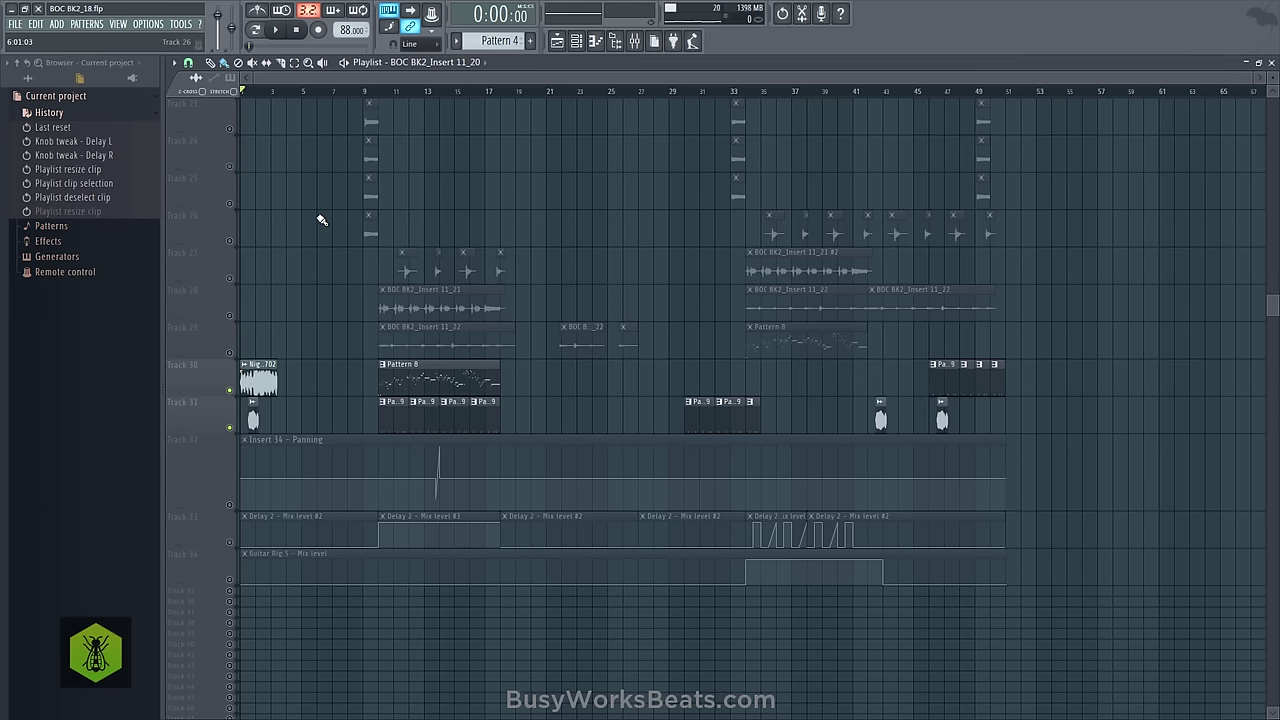
key(space)
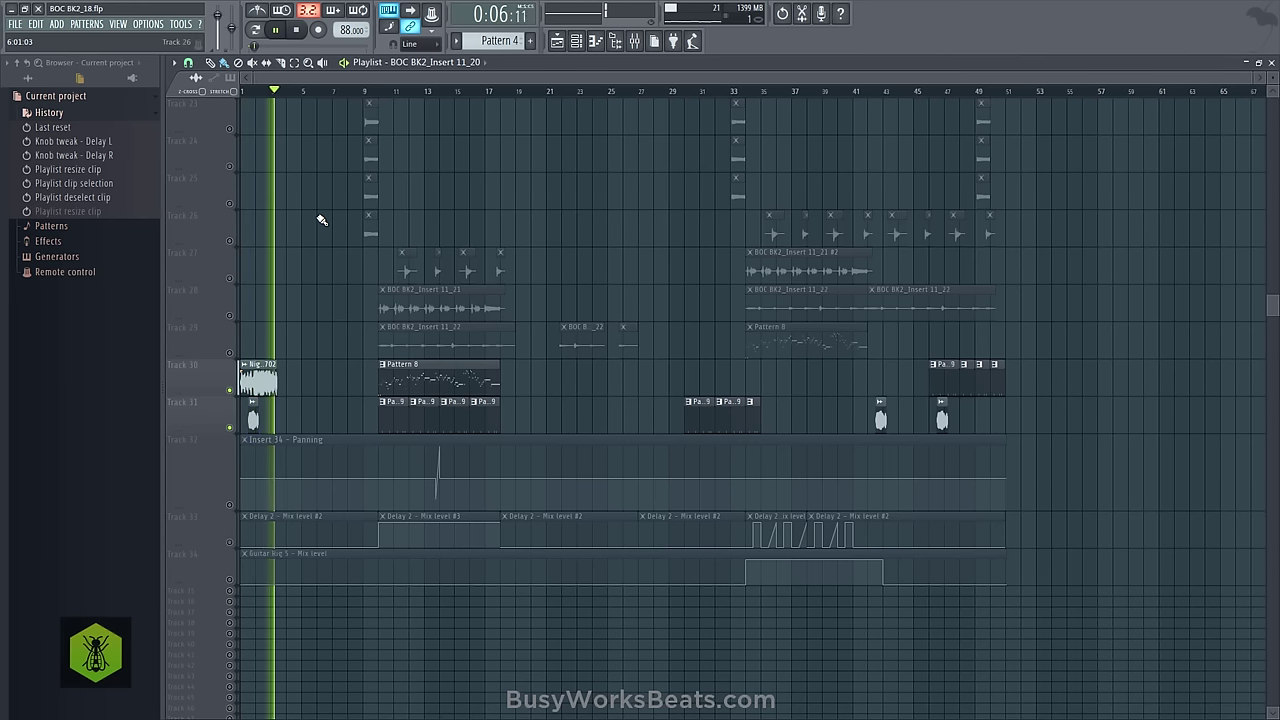
key(space)
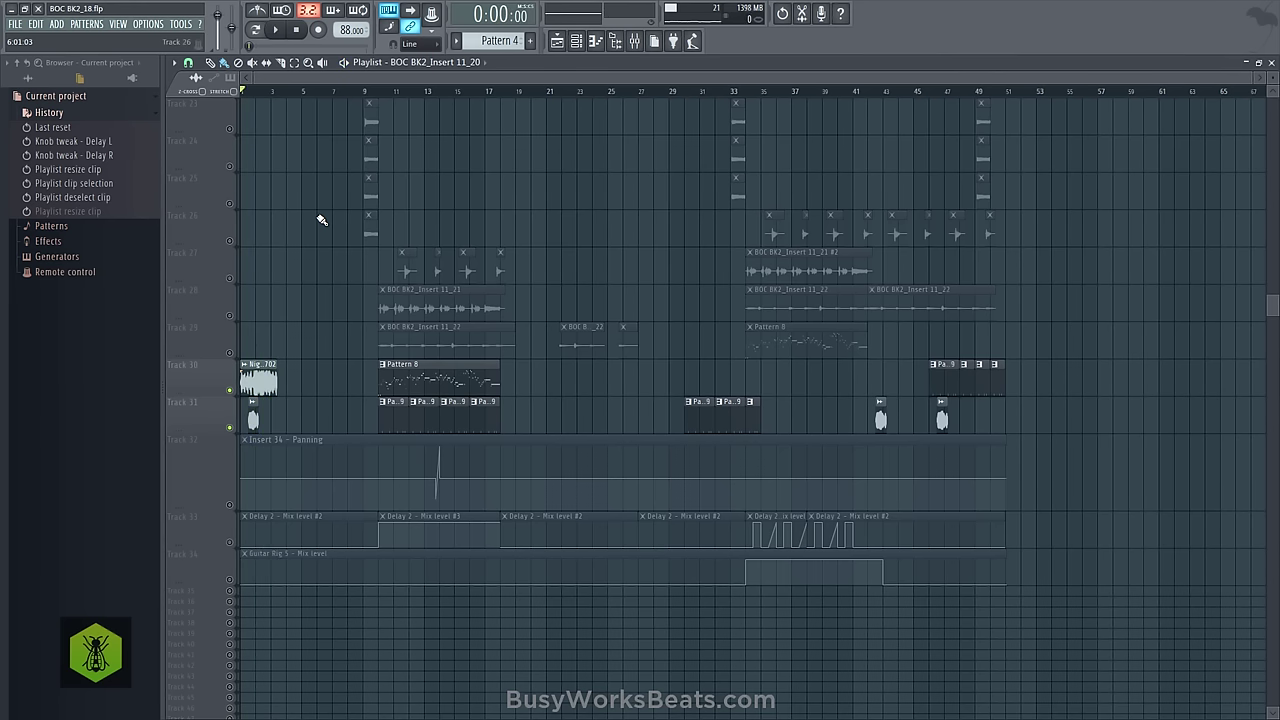
right_click(229, 394)
right_click(229, 394)
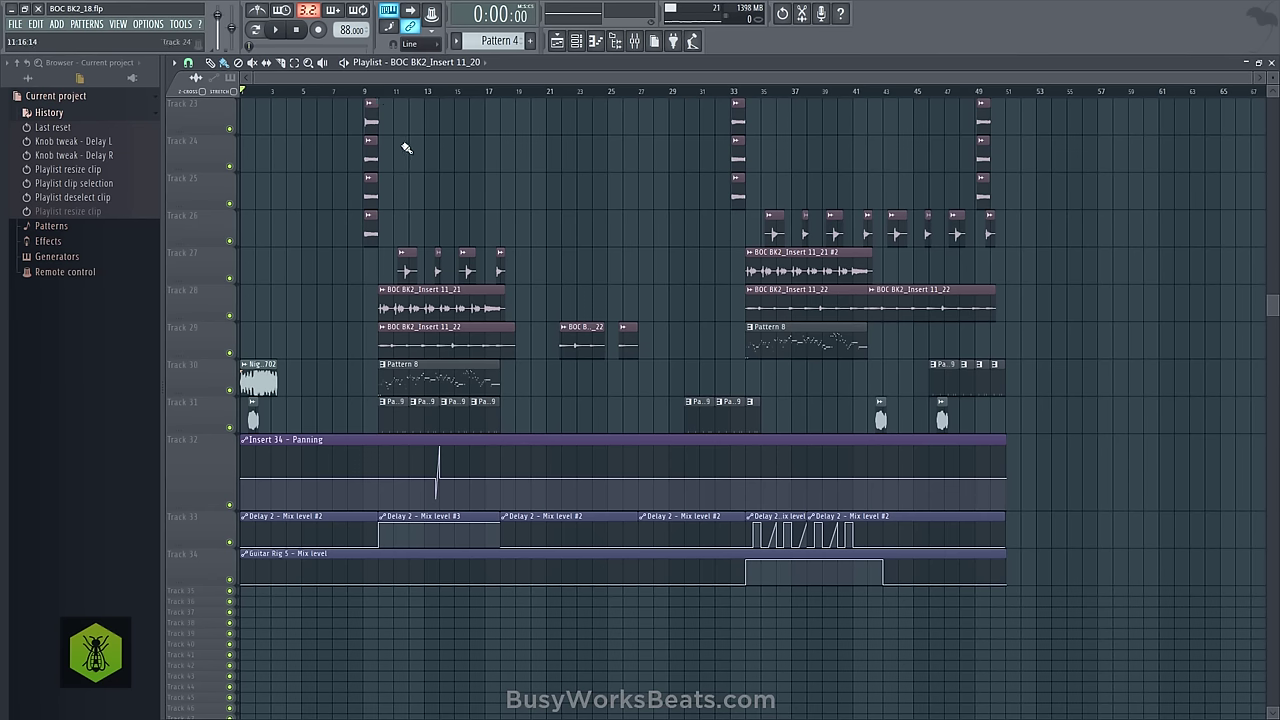
Set the playhead at bar 10 and examine the full arrangement from Track 34 up to Track 1.
click(379, 92)
scroll(447, 335, up, 1)
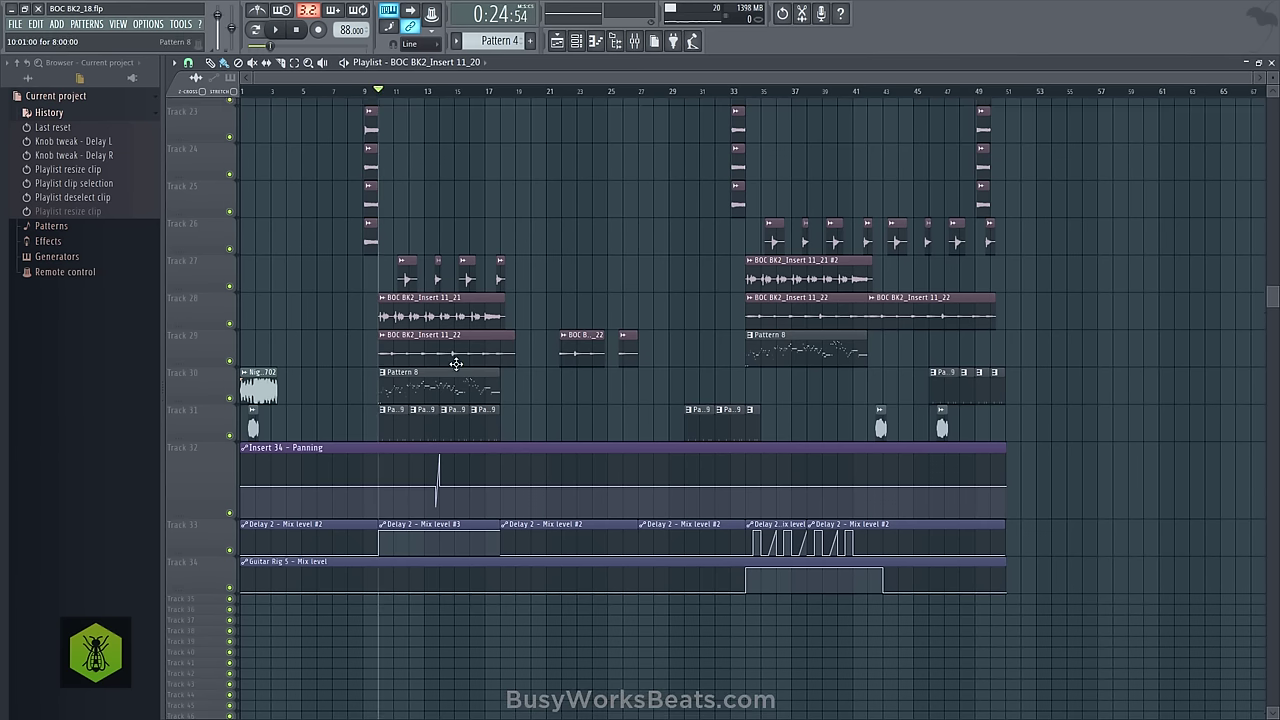
scroll(470, 405, up, 2)
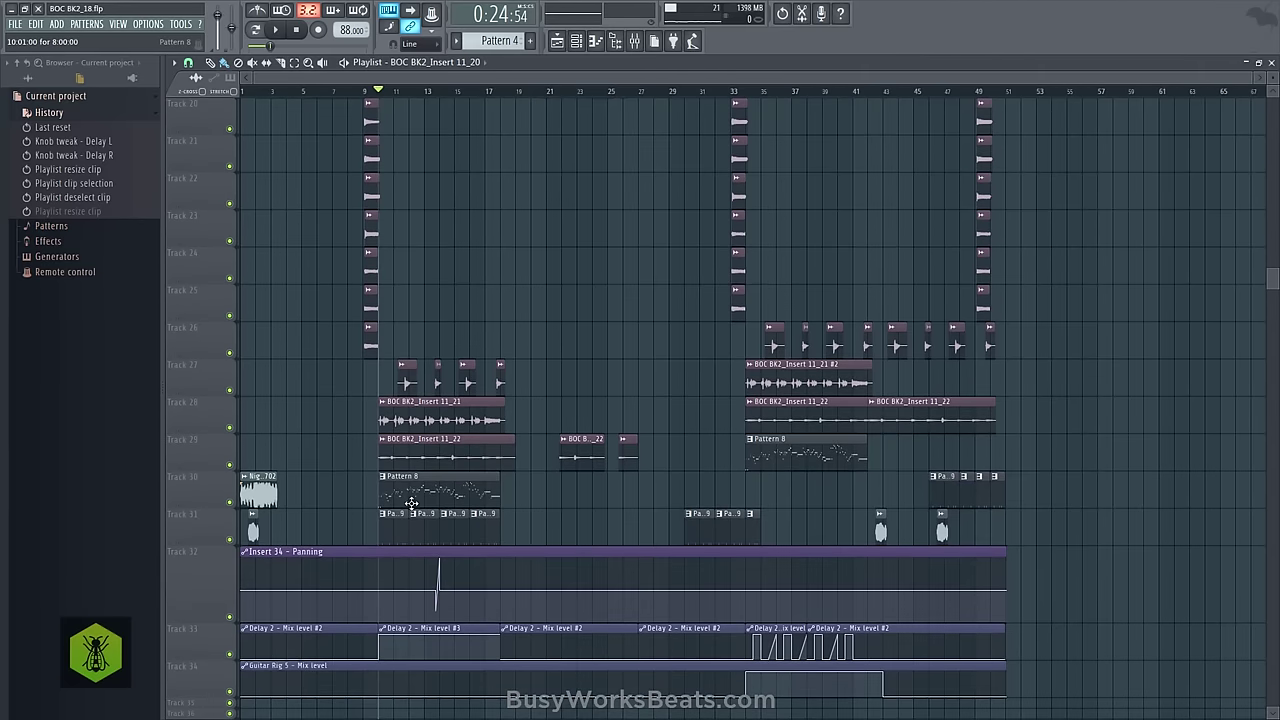
scroll(425, 475, up, 2)
scroll(427, 469, up, 9)
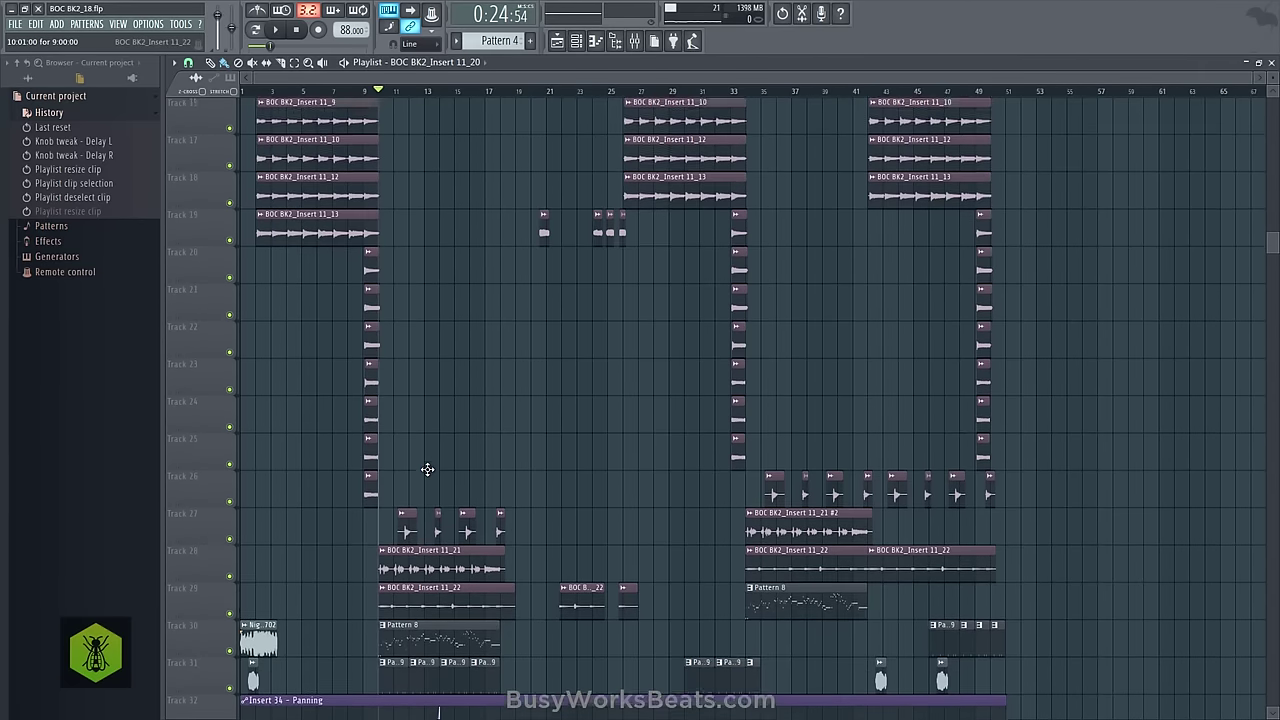
scroll(434, 463, down, 9)
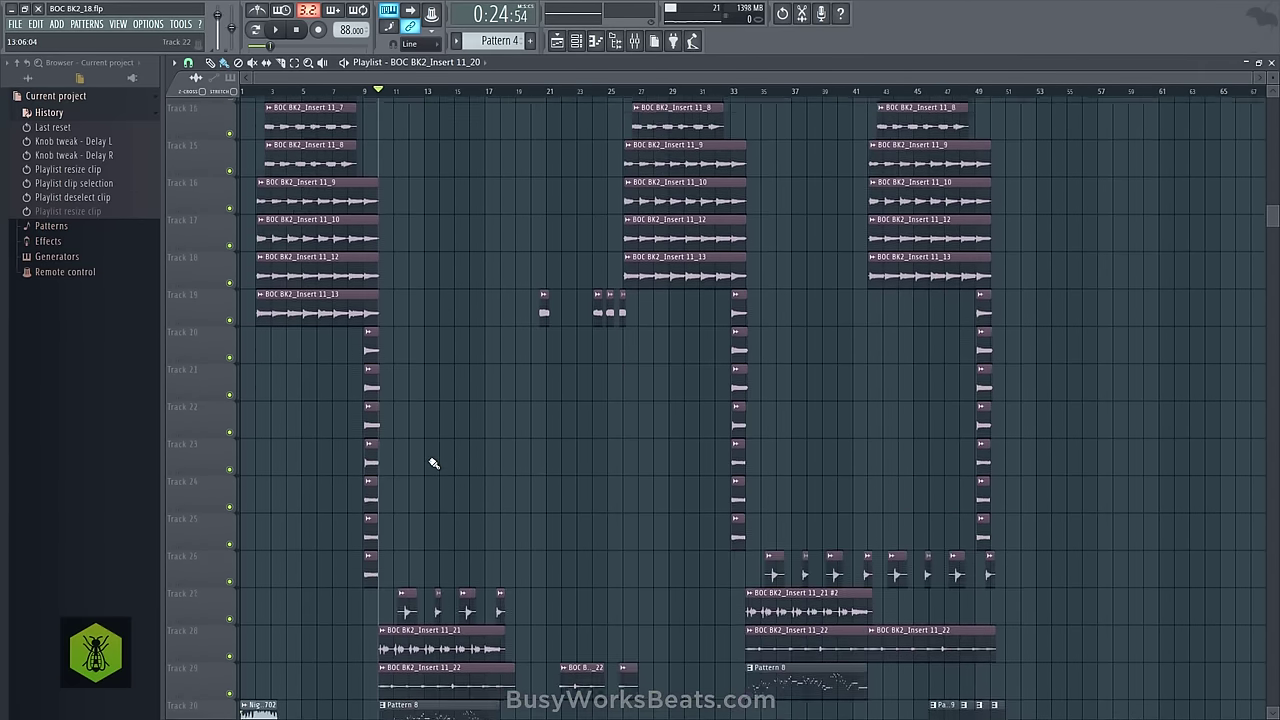
scroll(434, 463, up, 15)
scroll(434, 463, up, 1)
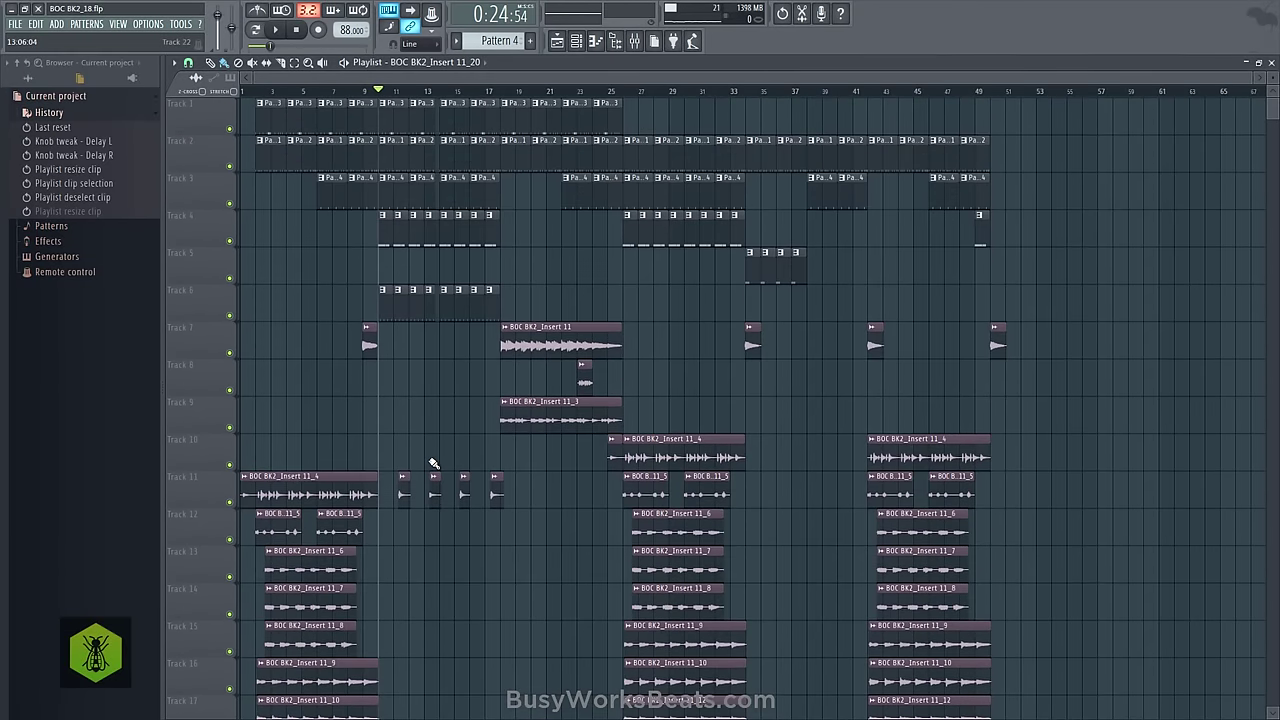
Select the four short audio clips on Track 19 between about bars 20 and 26.
scroll(434, 463, down, 14)
scroll(434, 463, down, 3)
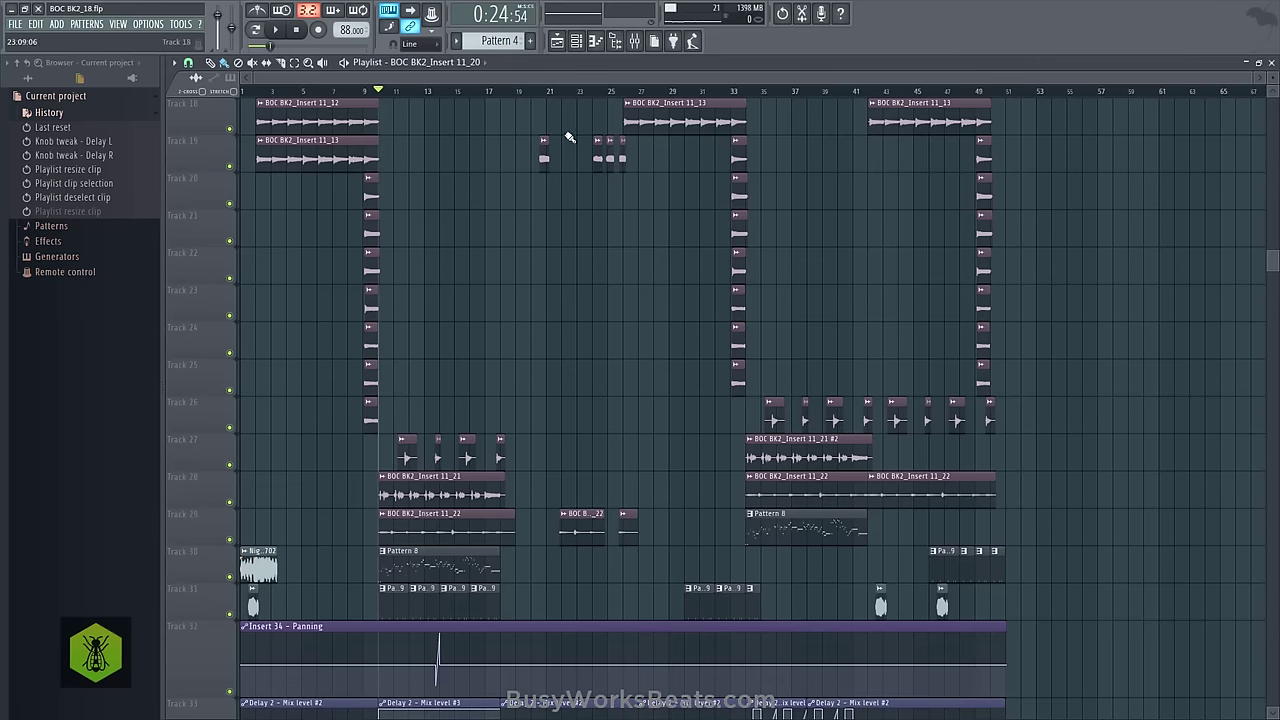
drag(541, 134, 648, 172)
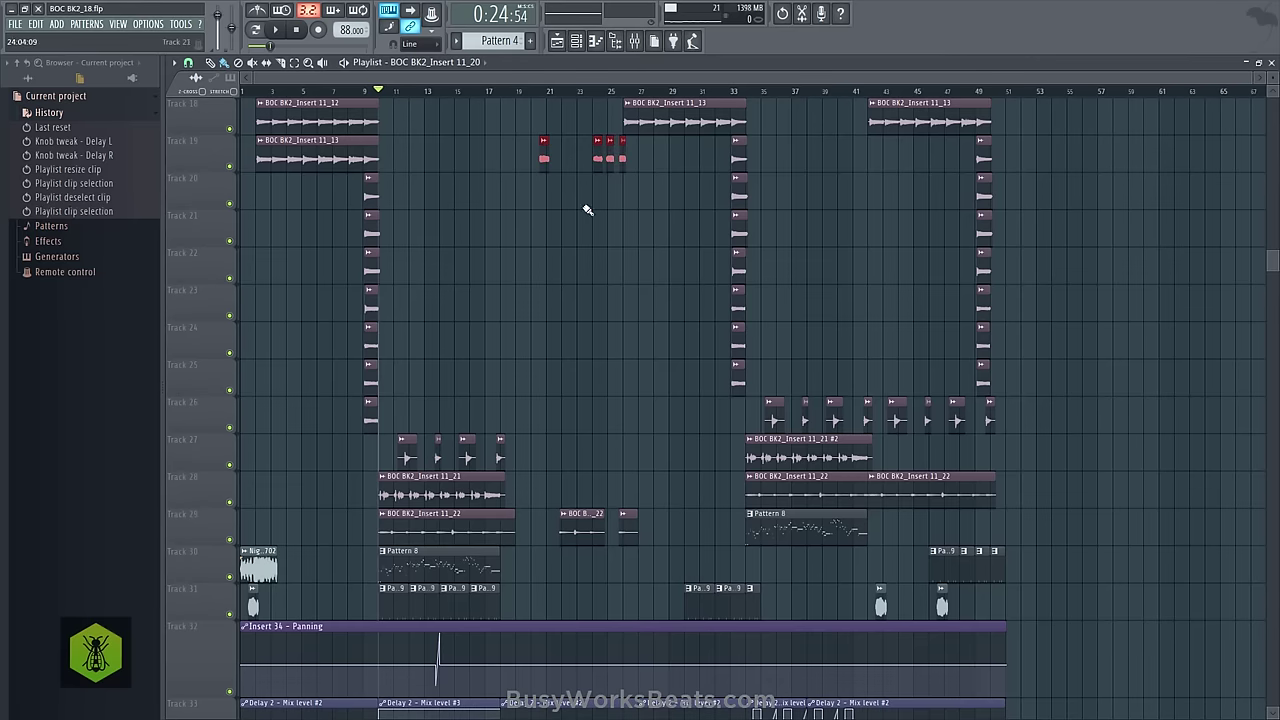
Examine the layered recordings and automation across the arrangement from Track 1 down to Track 34.
scroll(594, 266, down, 4)
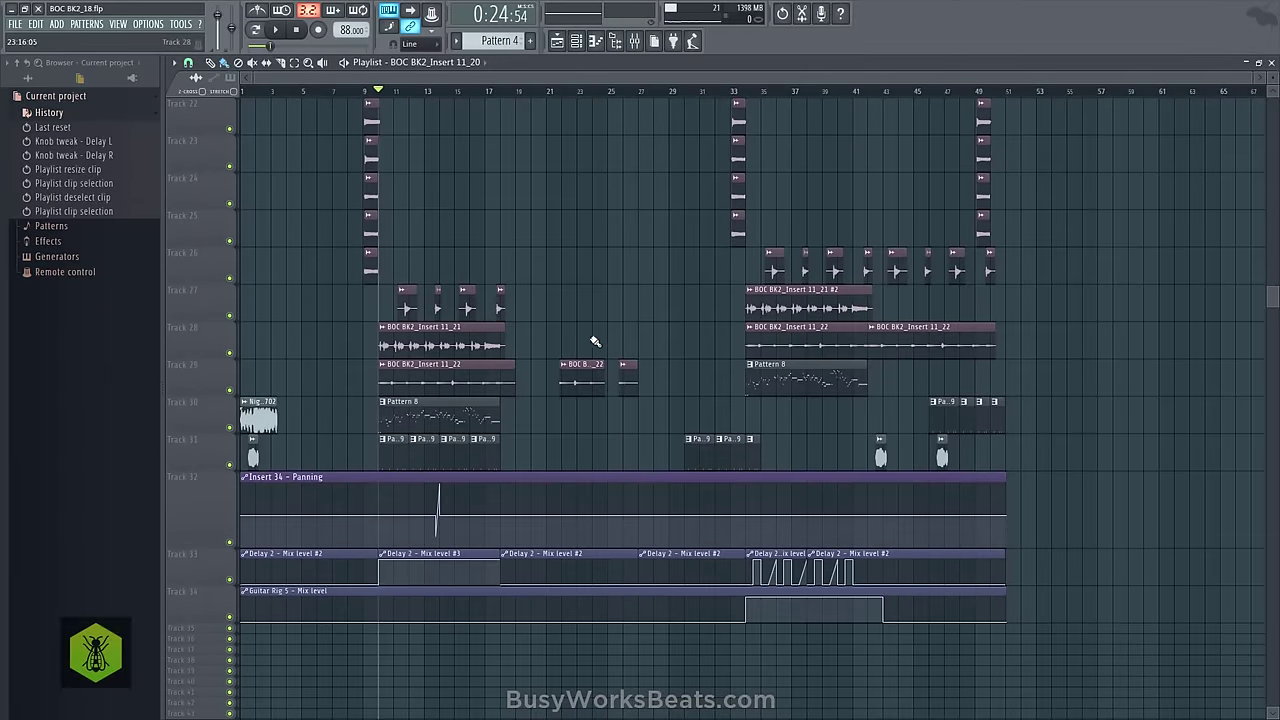
scroll(651, 366, up, 3)
scroll(651, 368, up, 15)
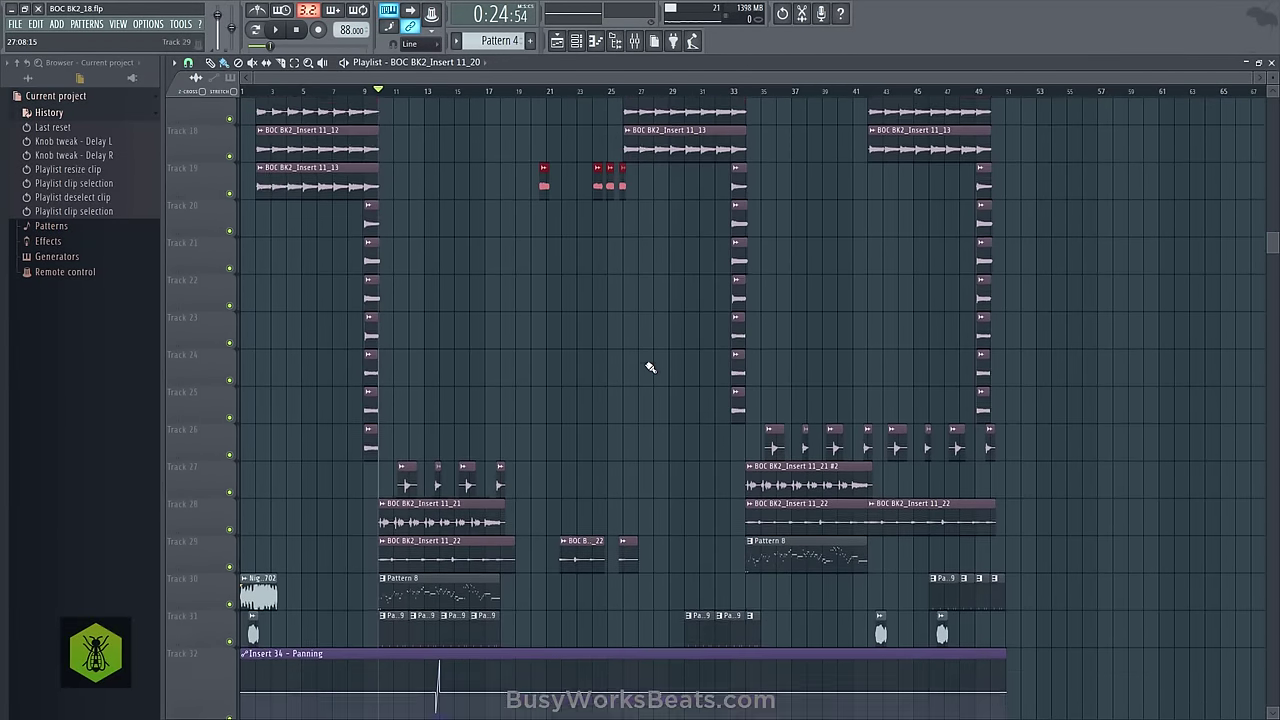
scroll(651, 370, up, 4)
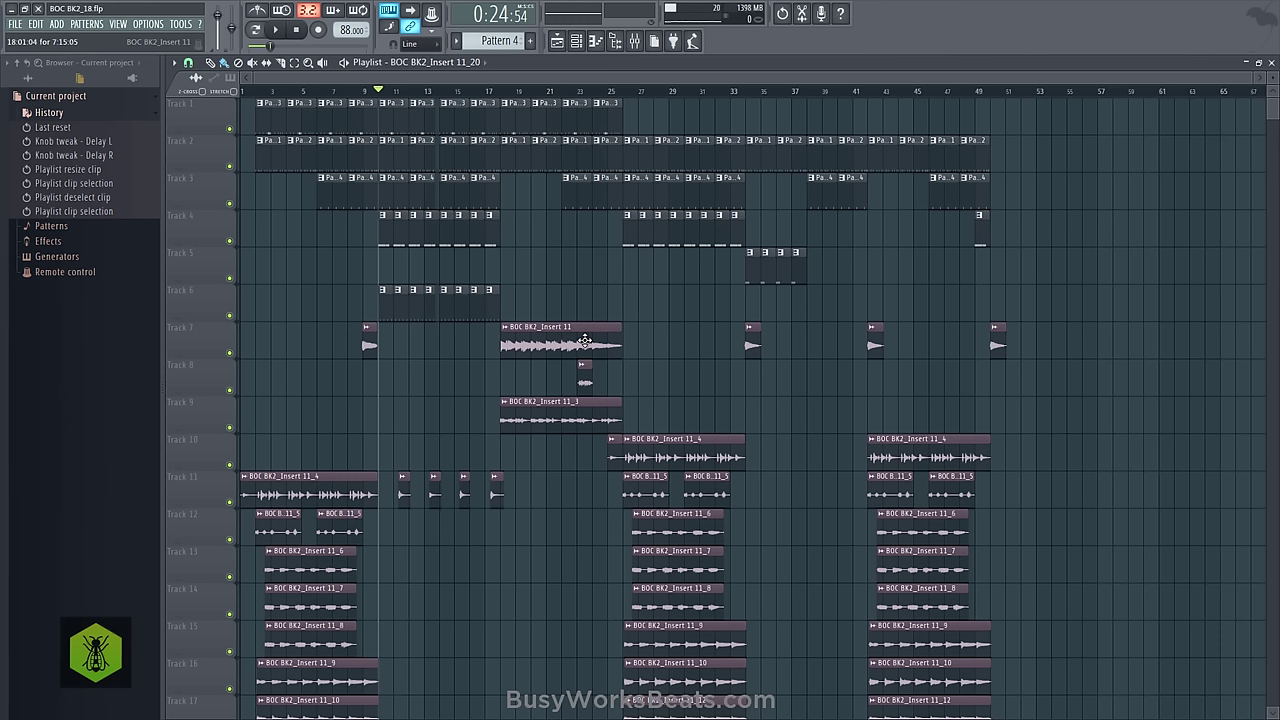
scroll(443, 266, down, 9)
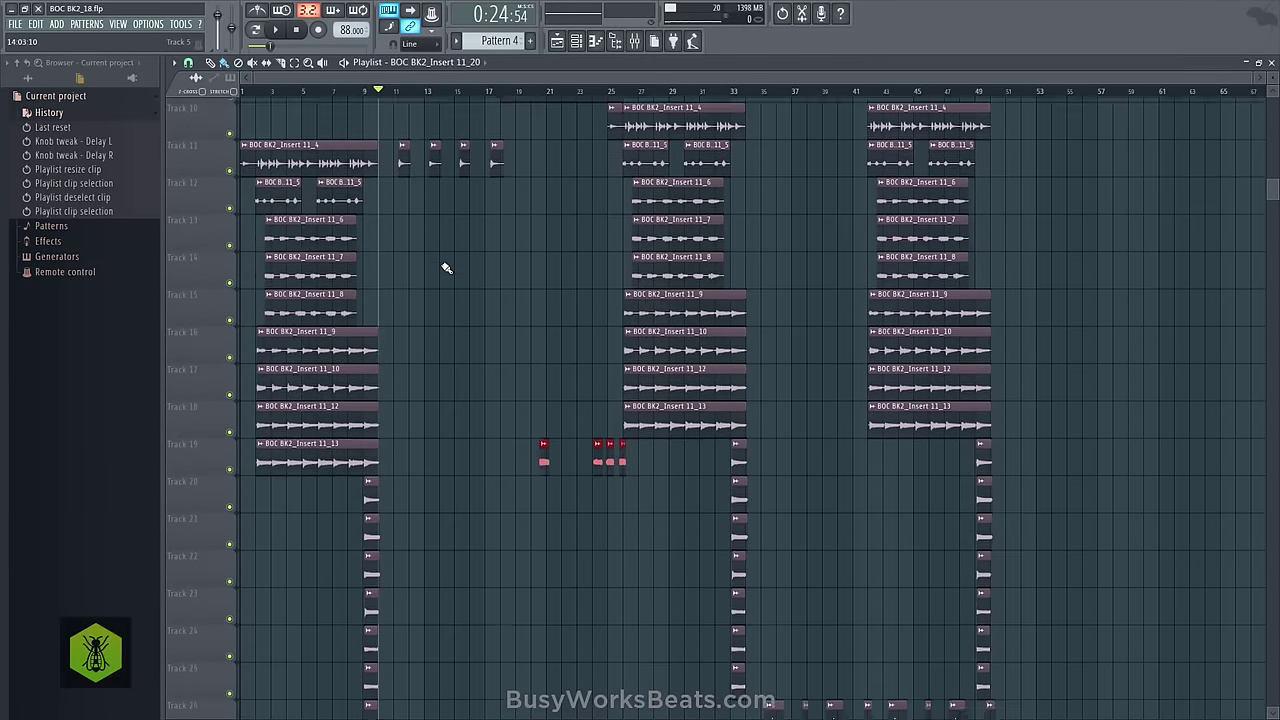
scroll(446, 268, down, 8)
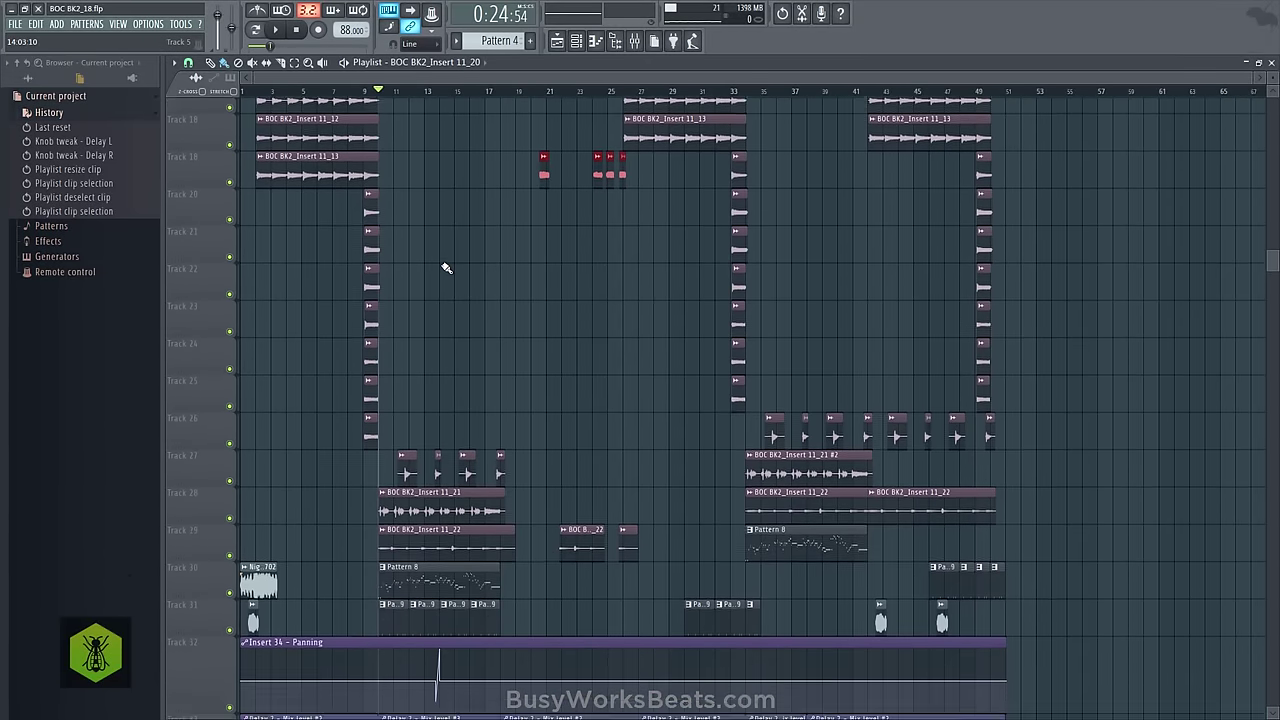
scroll(446, 268, down, 1)
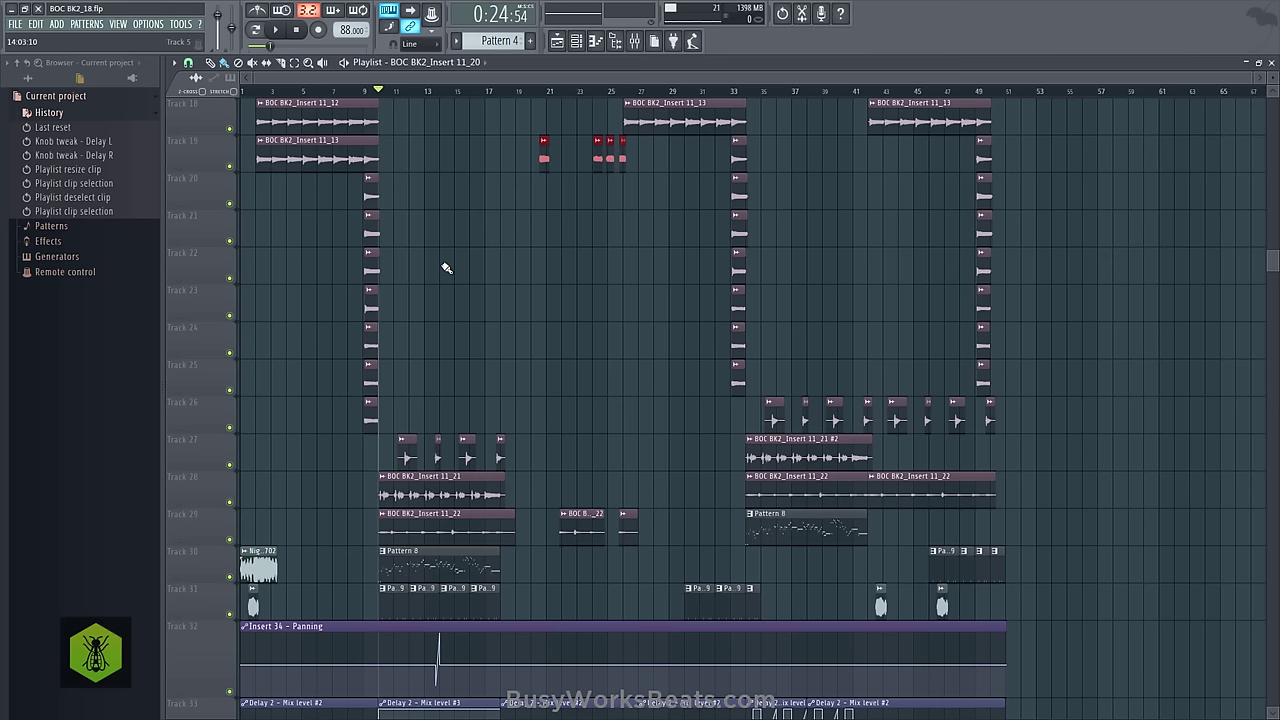
Play the full arrangement from the beginning to about bar 26 and pause it there.
click(296, 31)
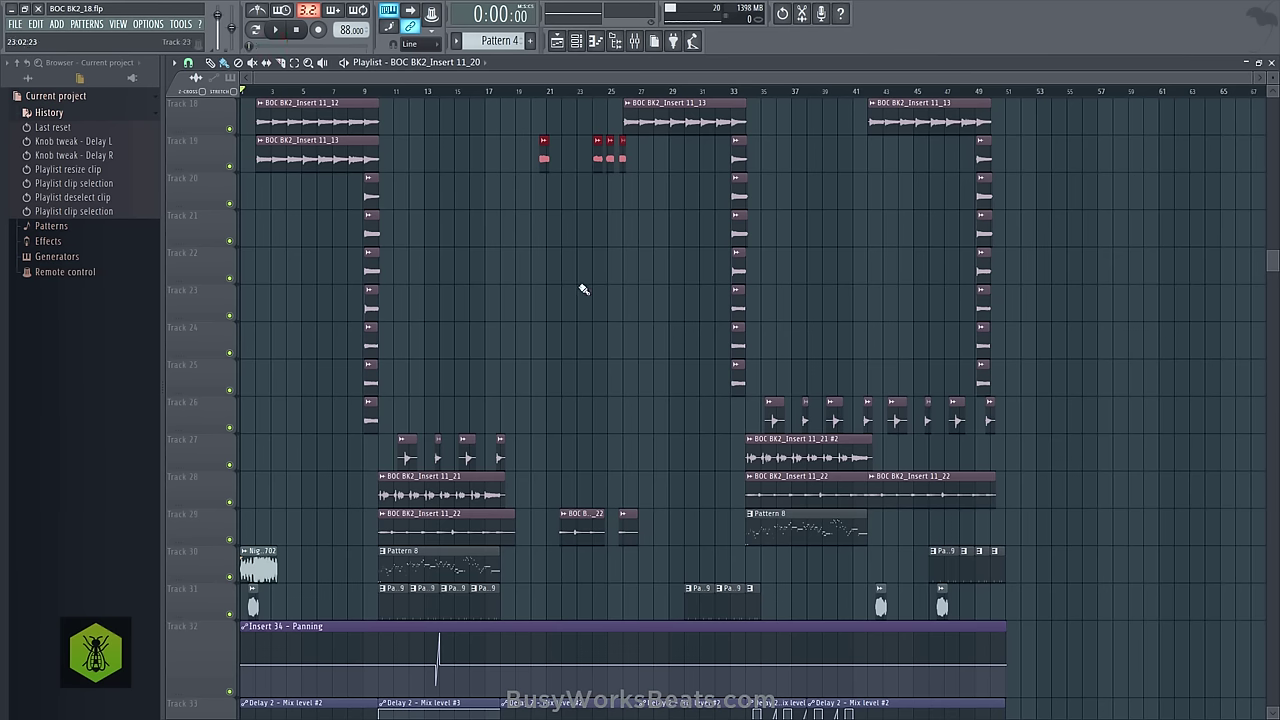
scroll(579, 305, up, 1)
scroll(582, 308, up, 2)
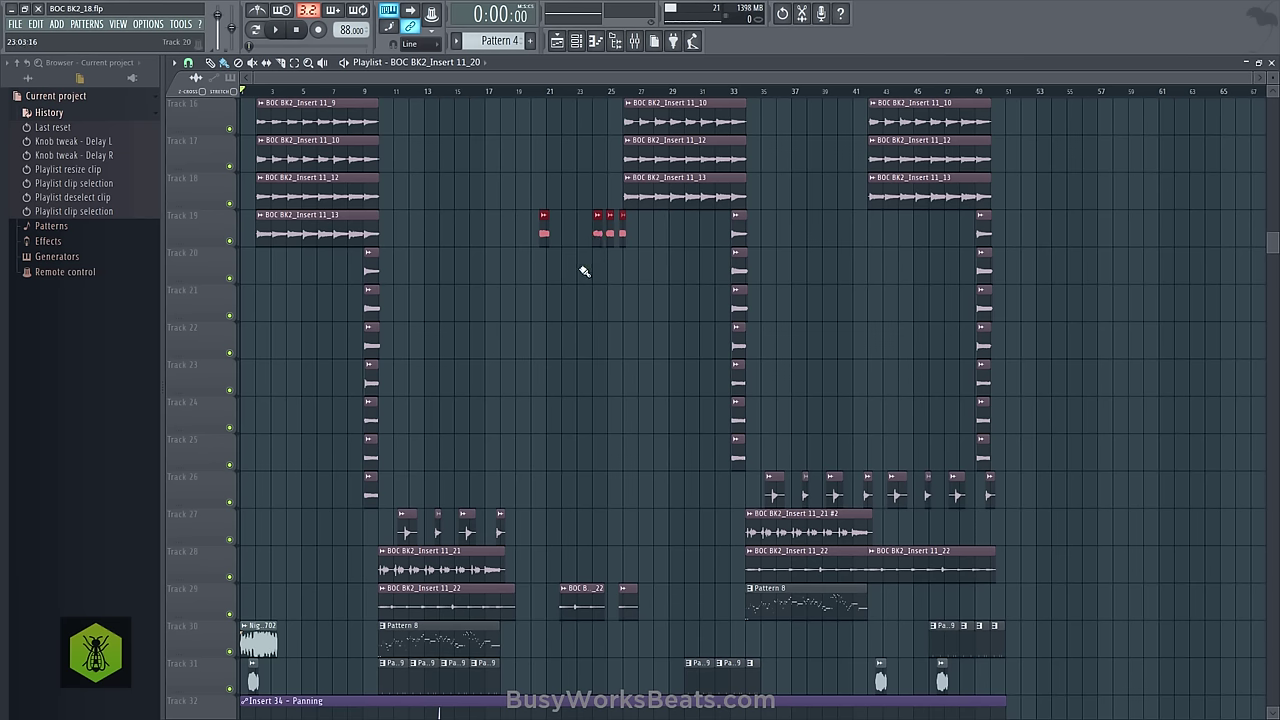
key(space)
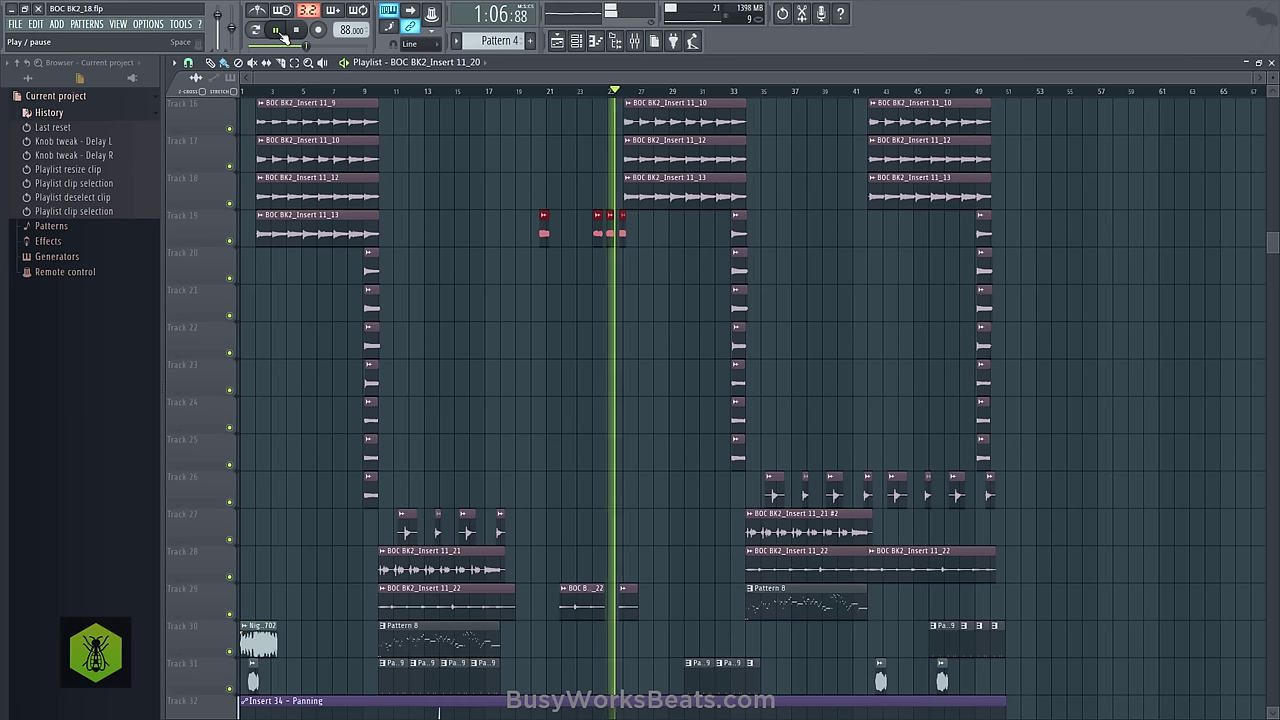
click(280, 31)
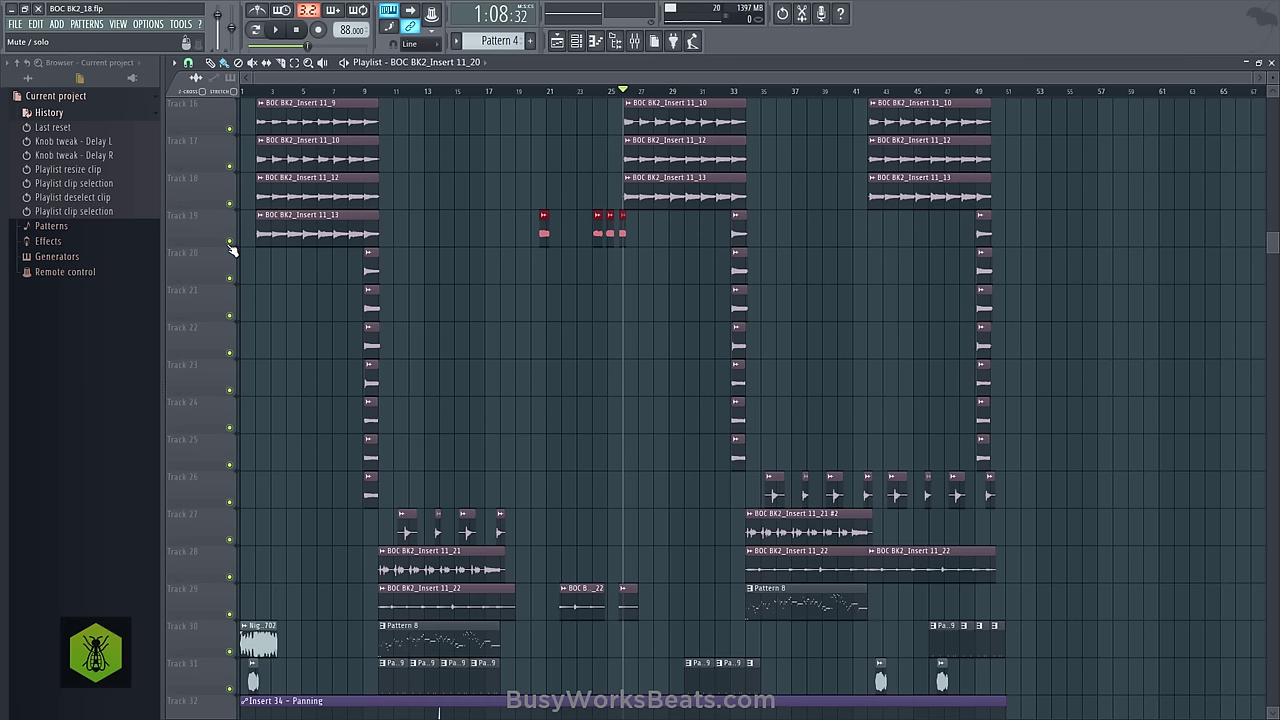
Play from bar 20 with Track 19 soloed to hear its short clips, and stop at about bar 25.
click(531, 90)
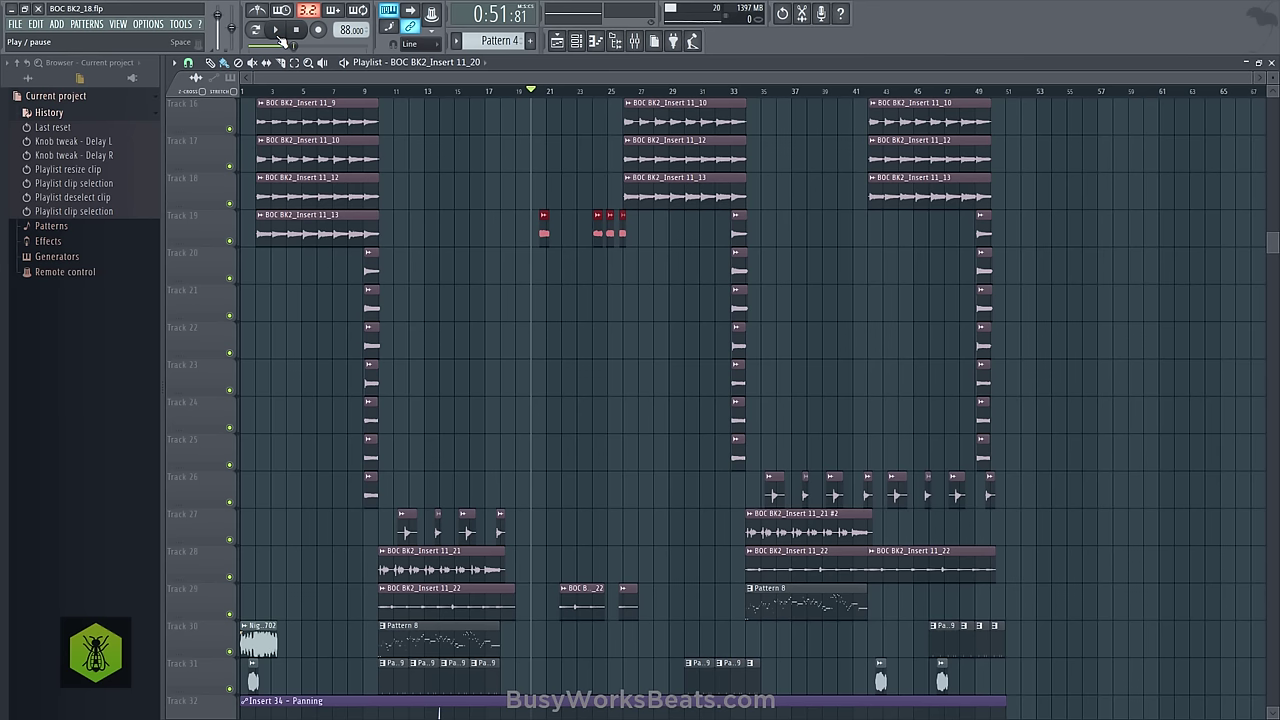
click(278, 32)
right_click(231, 241)
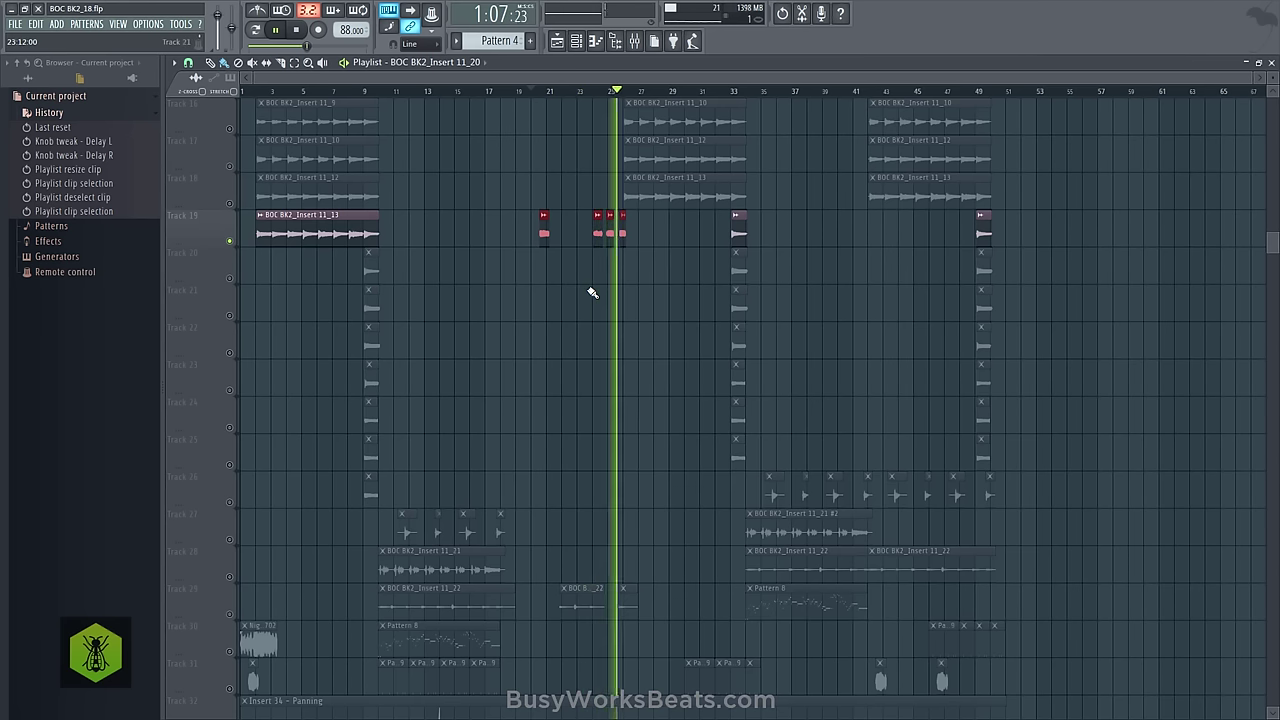
key(space)
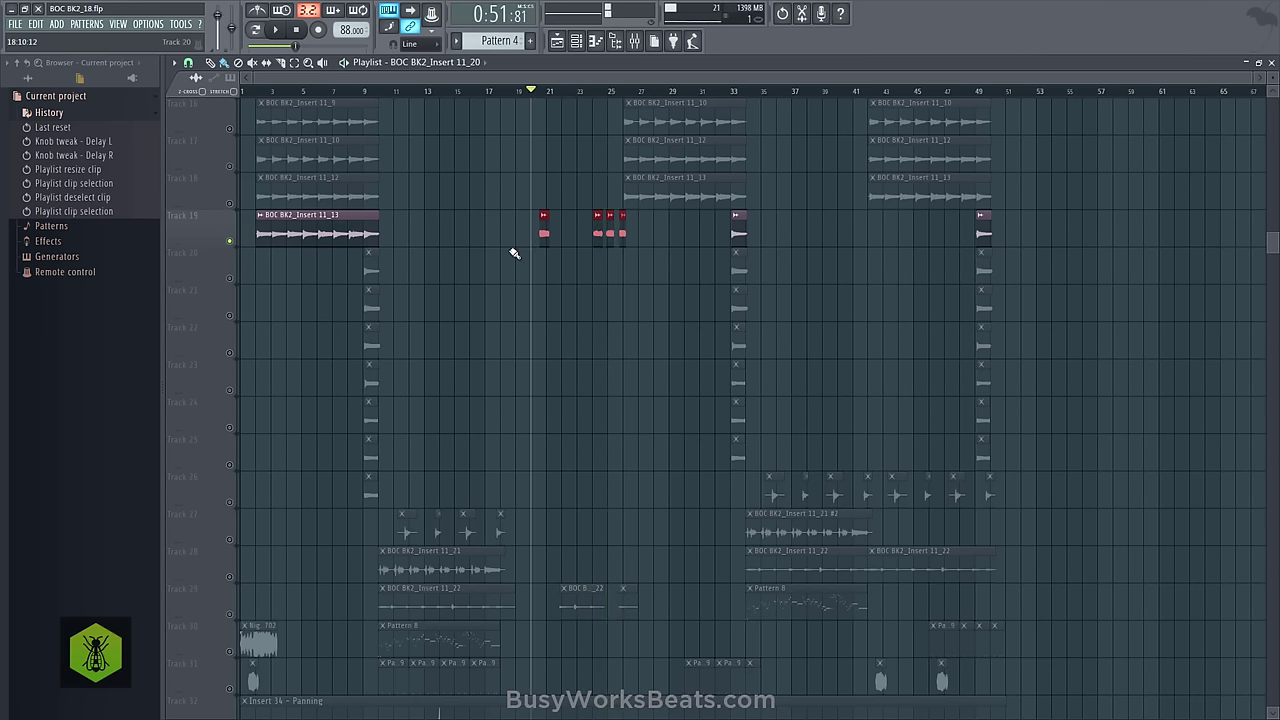
Delete the later short clips on Track 19 and extend the remaining one to cover about bars 17 to 27, exposing the full recording.
right_click(583, 246)
drag(546, 231, 646, 251)
key(ctrl+z)
drag(545, 236, 469, 243)
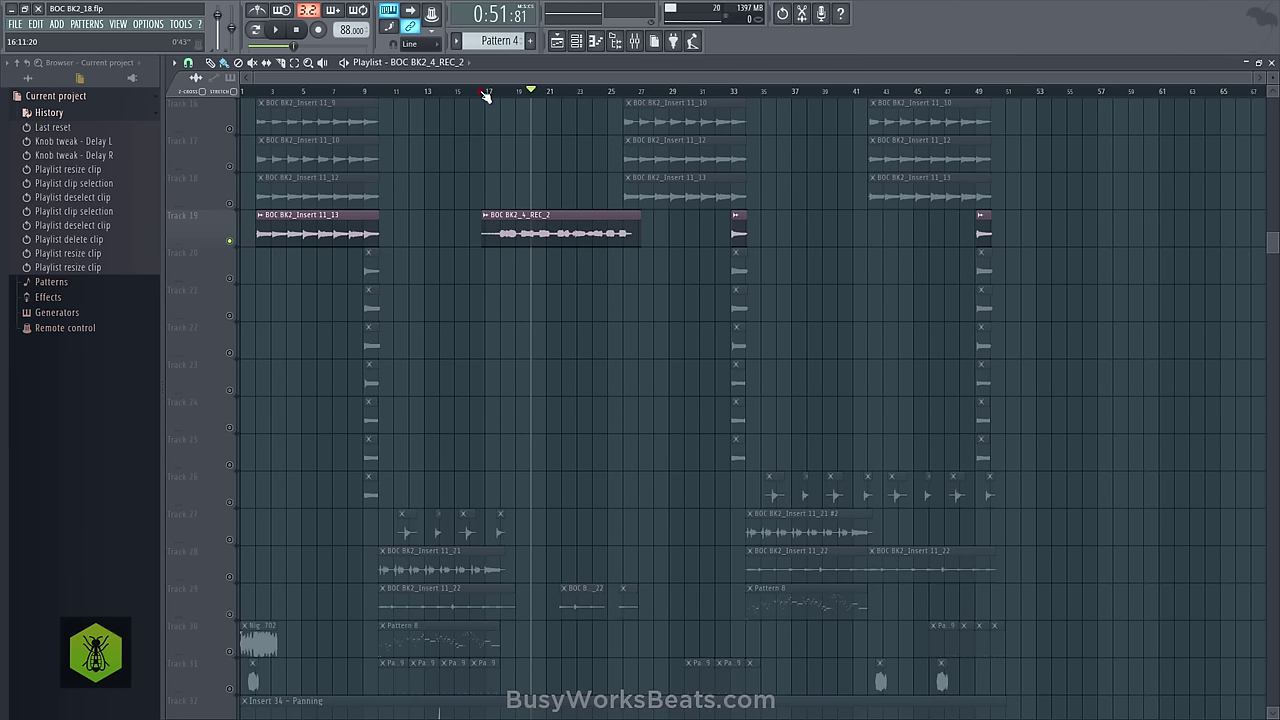
Play the extended BOC BK2_4_REC_2 recording from bar 17 to about bar 26 and pause it.
click(485, 93)
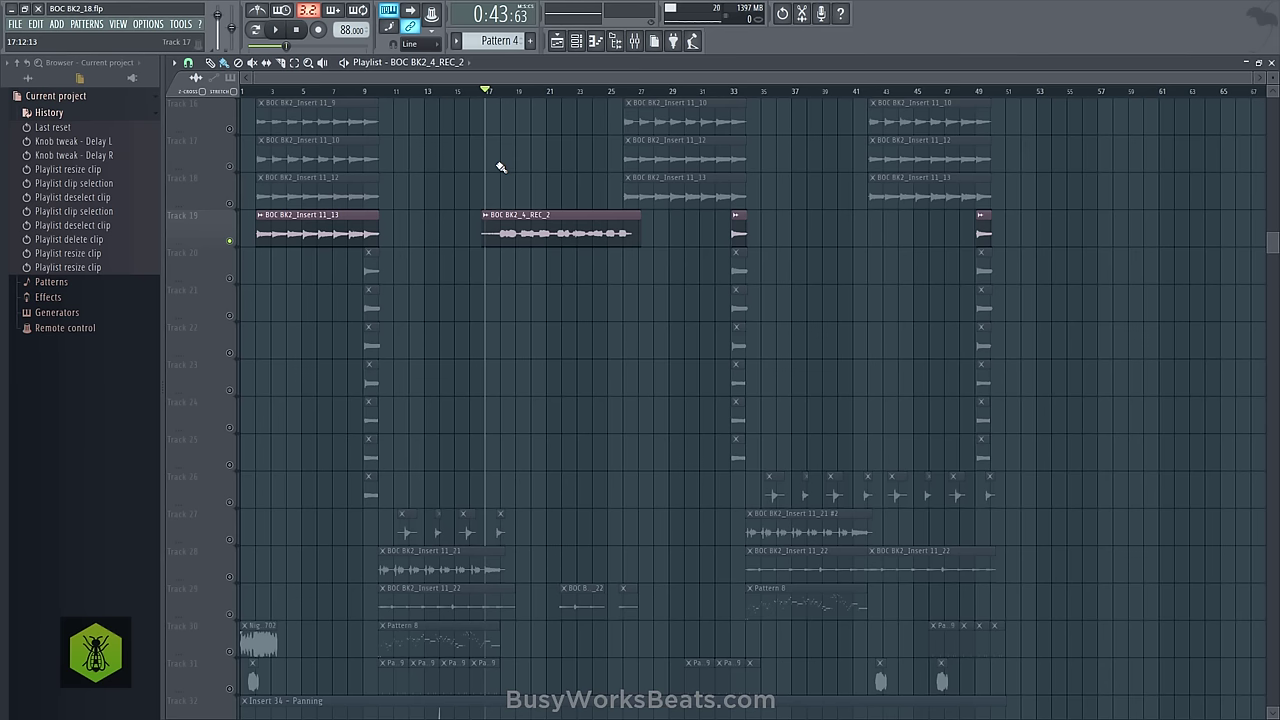
key(space)
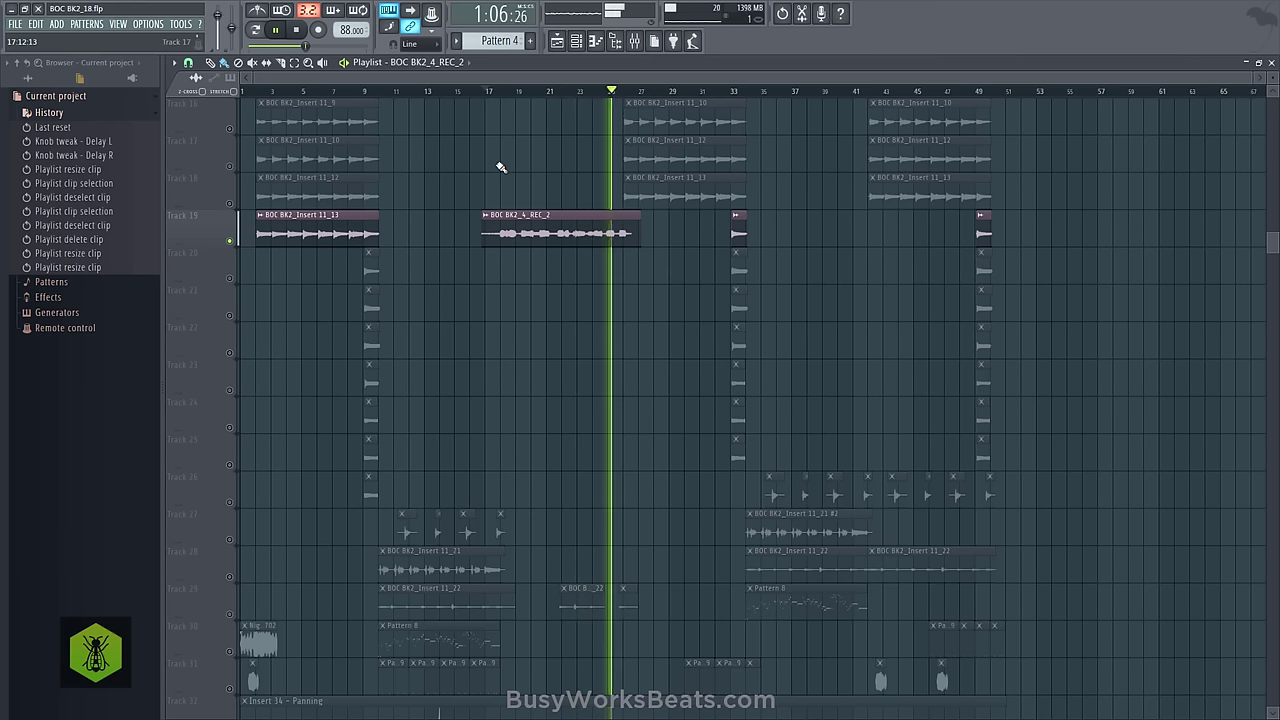
click(280, 30)
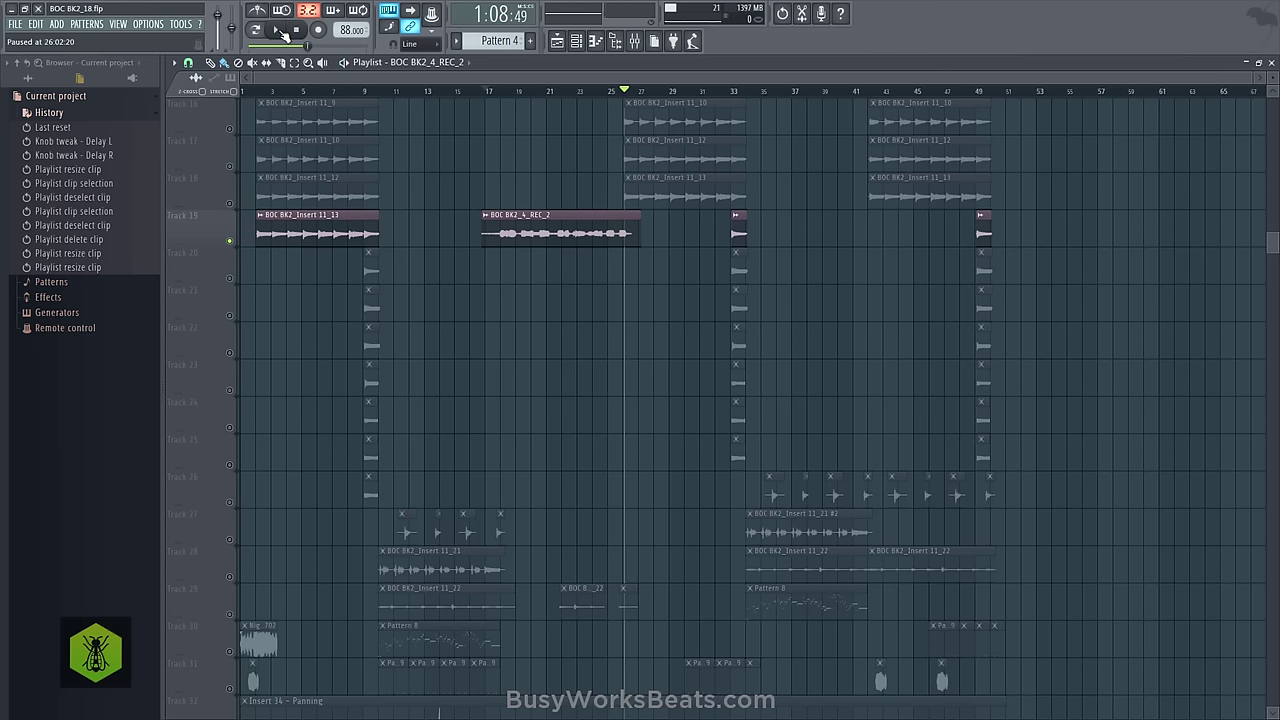
Undo the clip resizing and deletion on Track 19 to restore the four short clips.
key(ctrl+alt+z)
key(ctrl+alt+z)
key(ctrl+alt+z)
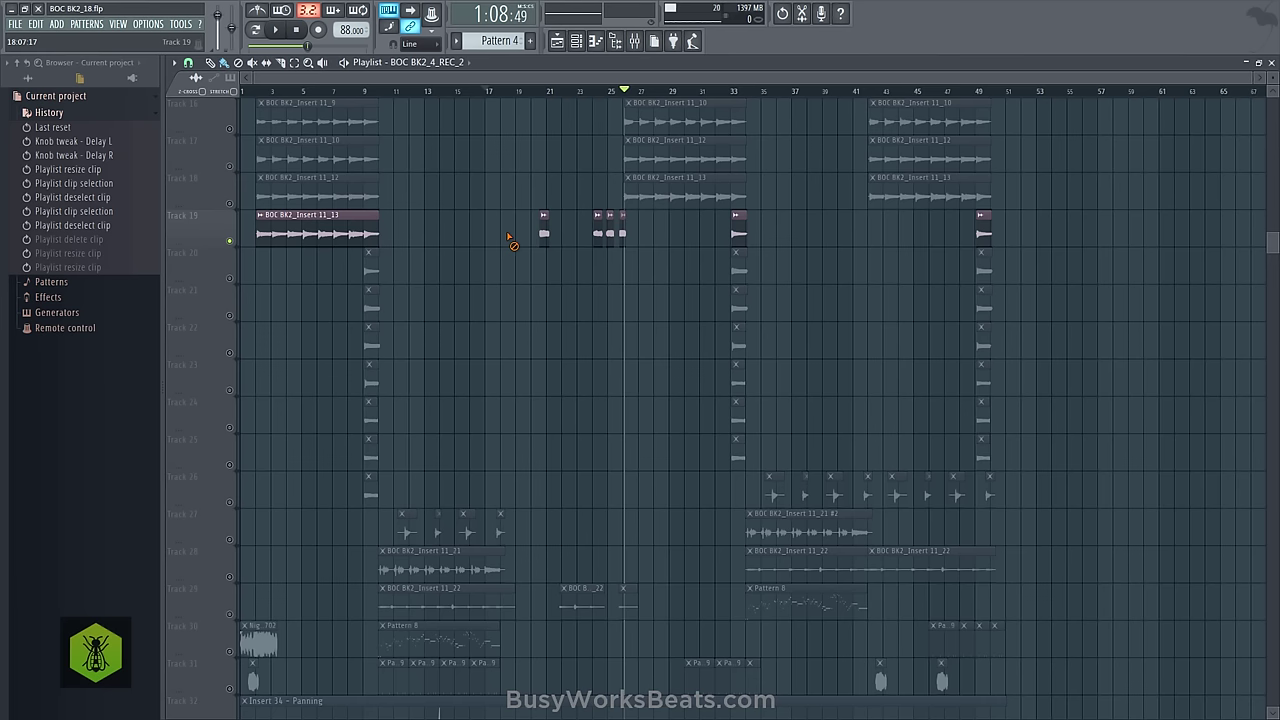
Switch the solo from Track 19 to Track 23, and restore all the tracks.
scroll(510, 240, down, 7)
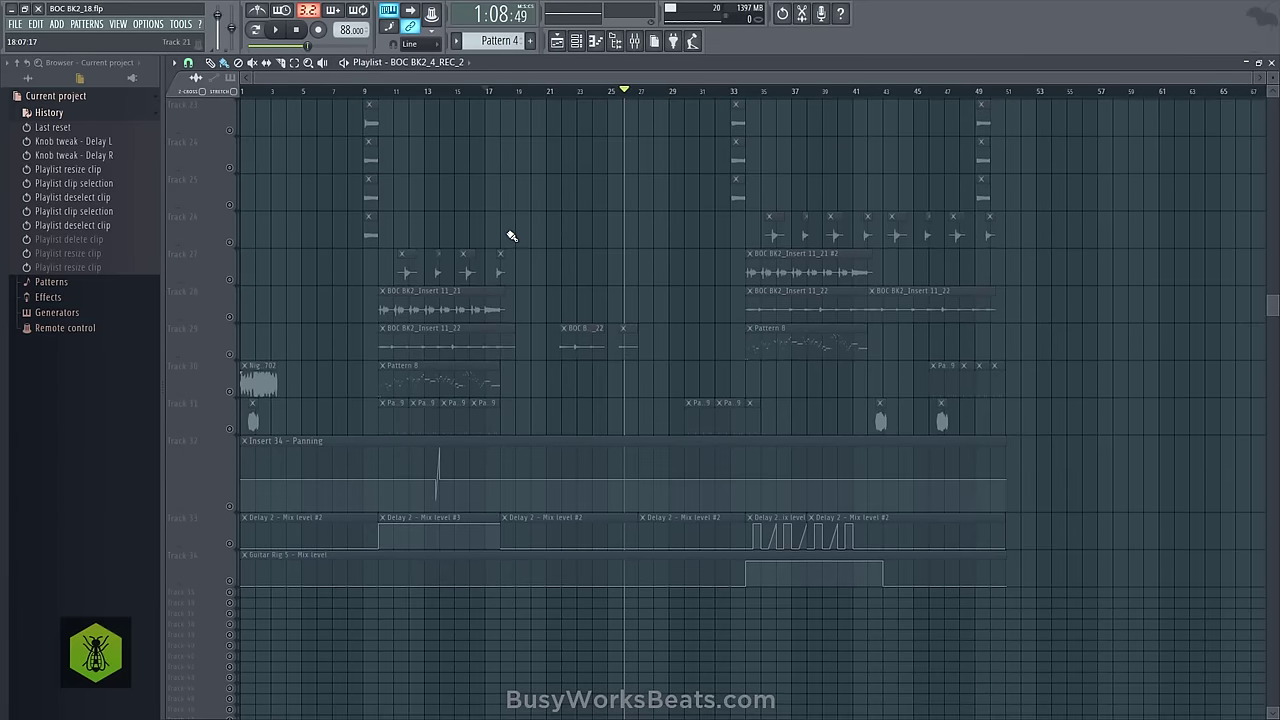
scroll(526, 260, up, 5)
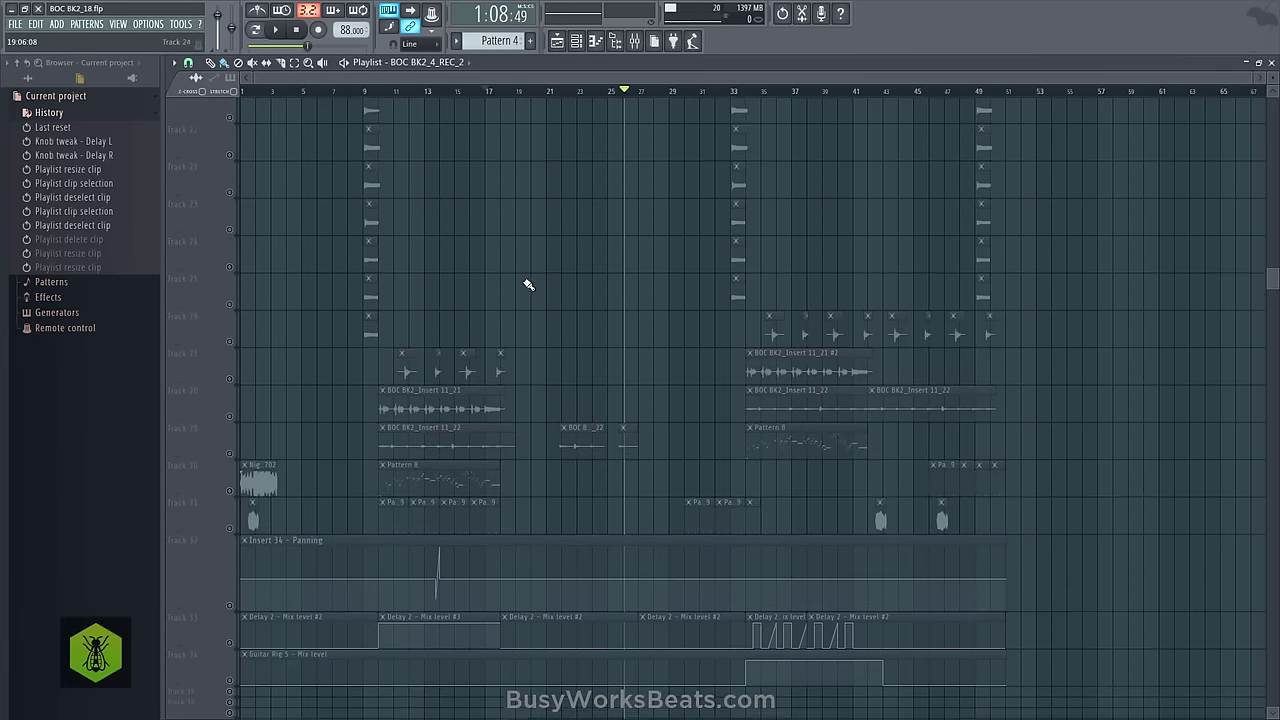
right_click(230, 315)
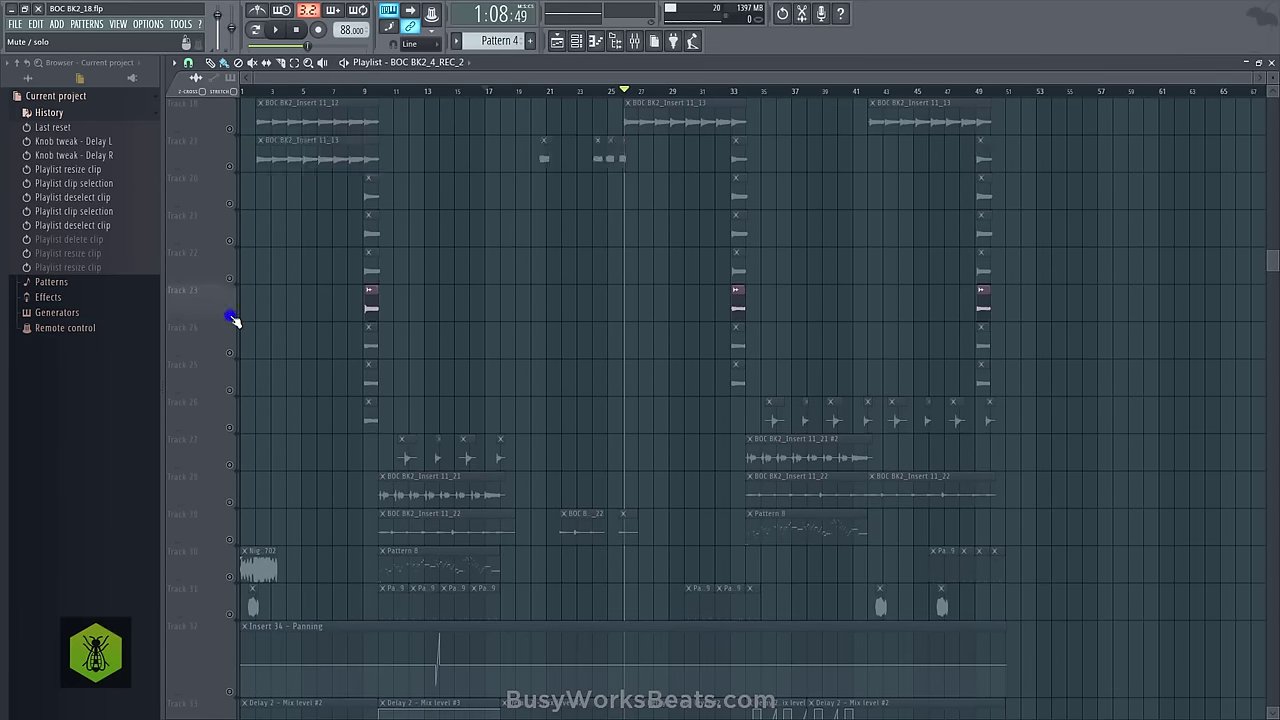
right_click(230, 315)
scroll(522, 316, up, 4)
scroll(523, 330, up, 13)
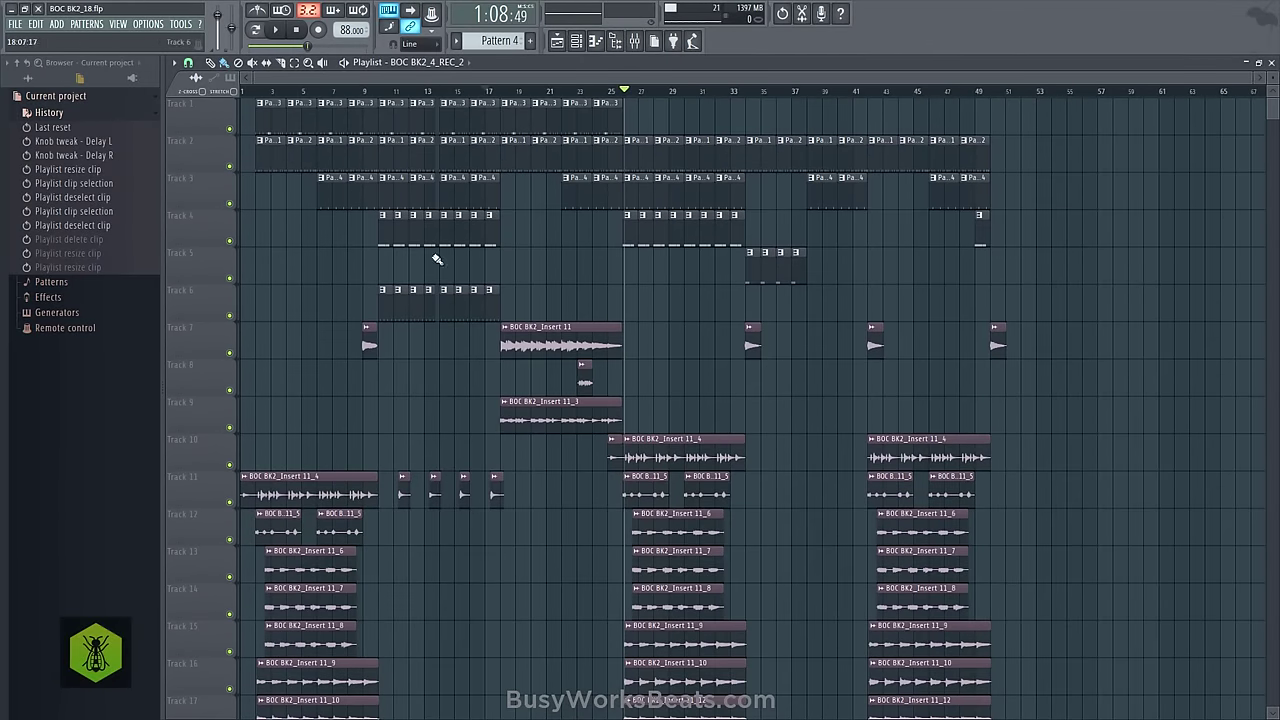
Return the playhead to the beginning and examine the layered recordings, pattern clips and automation throughout the arrangement.
click(294, 30)
click(294, 30)
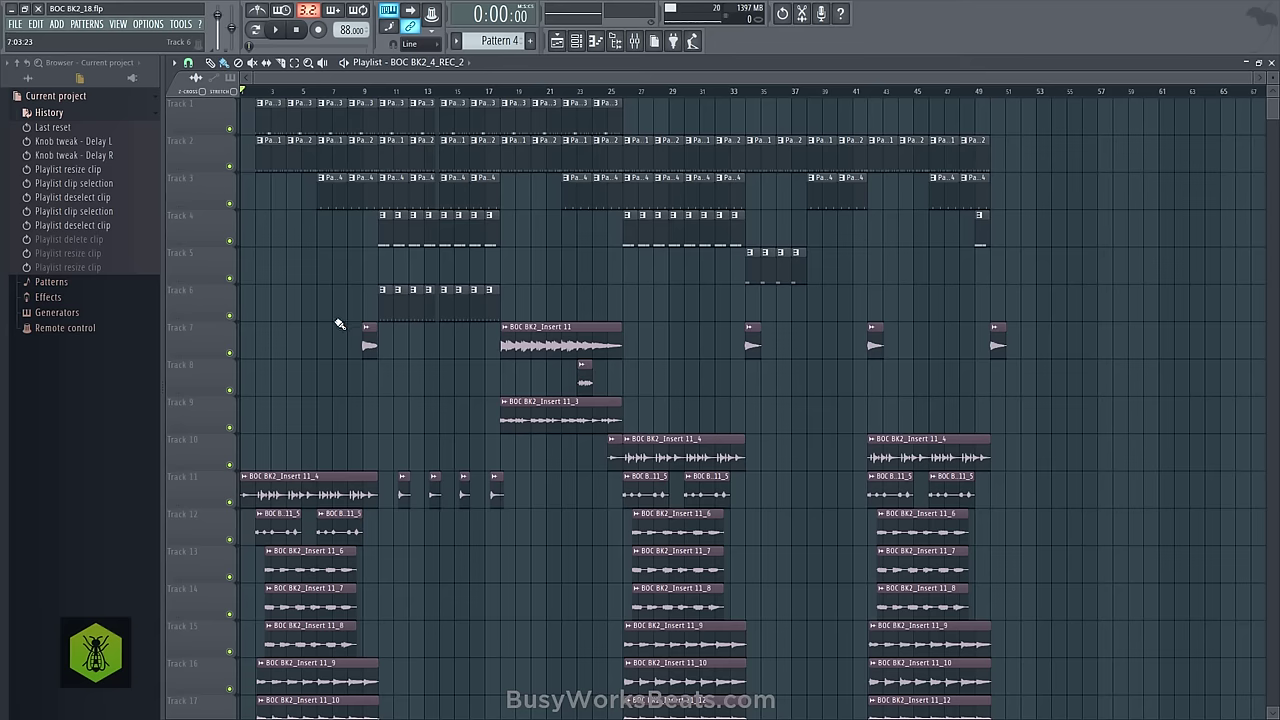
scroll(340, 325, down, 10)
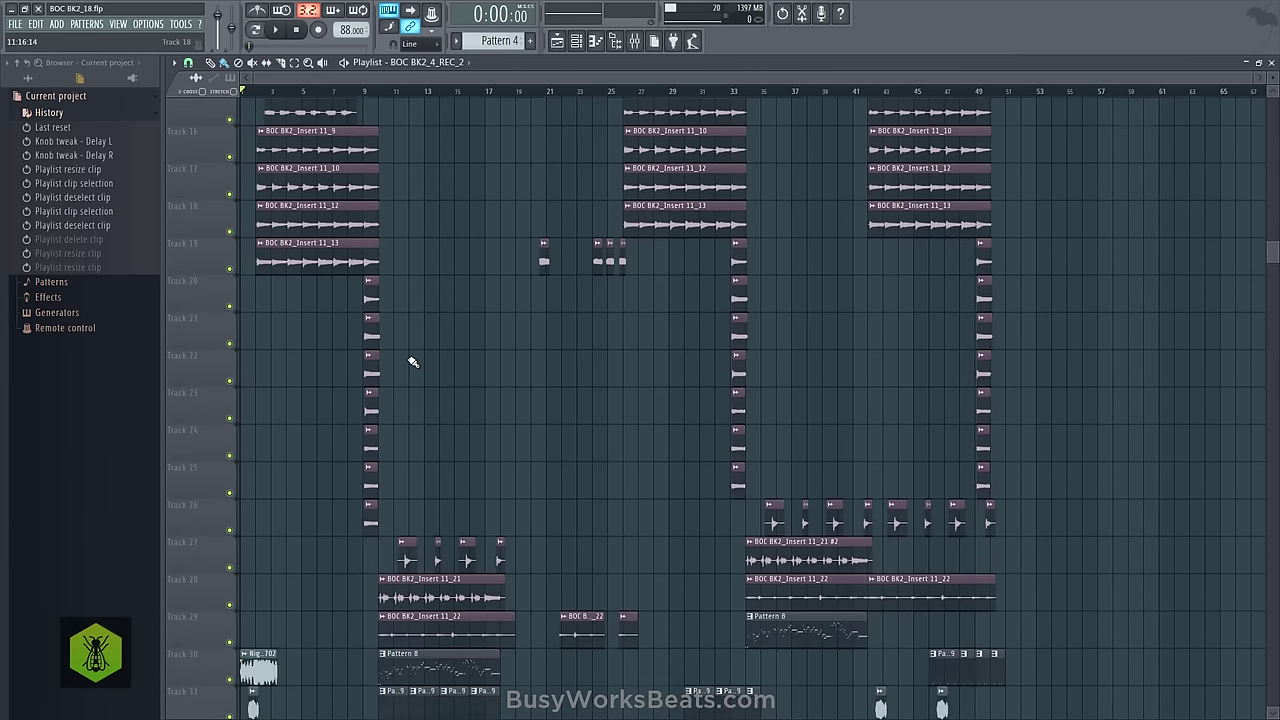
scroll(413, 362, down, 4)
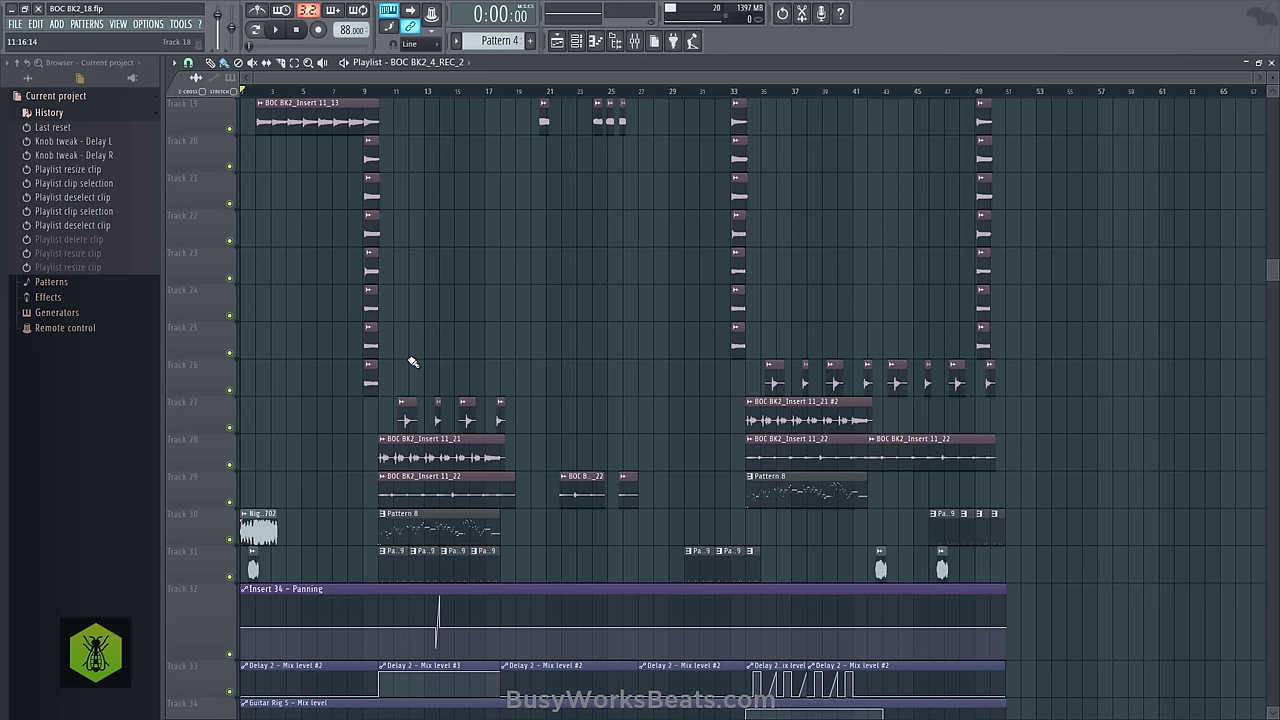
scroll(412, 362, up, 2)
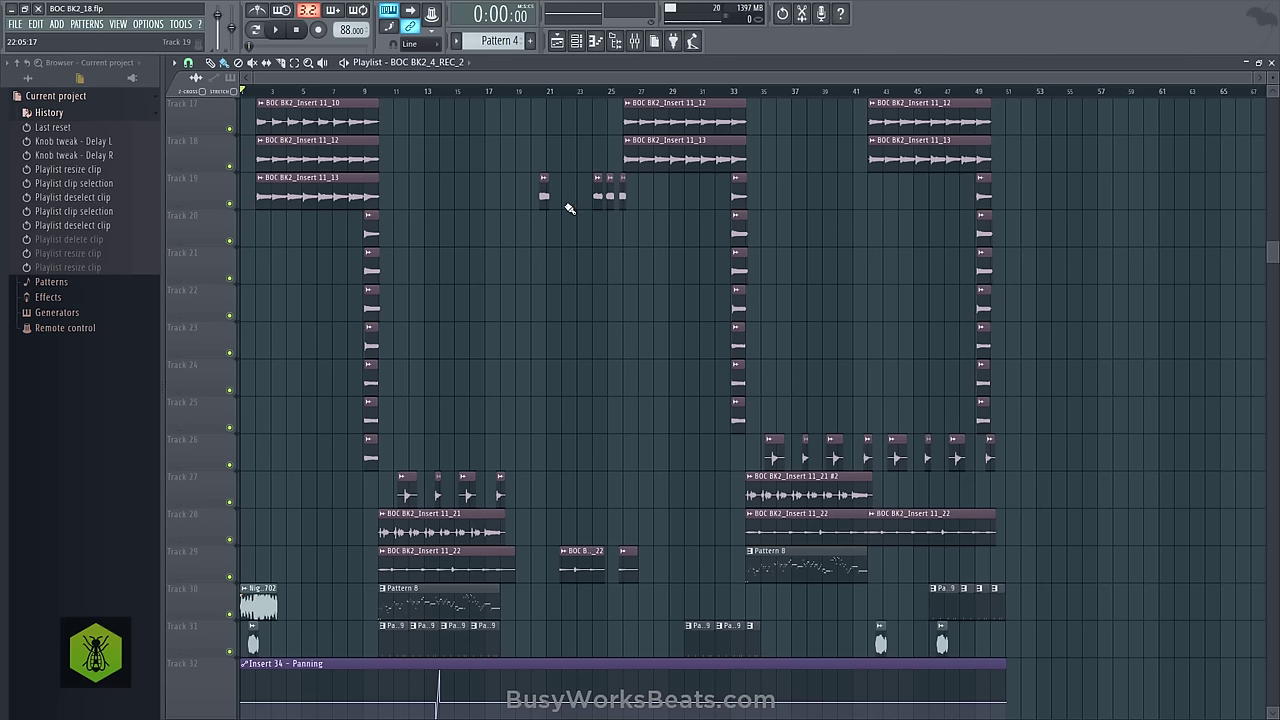
scroll(570, 208, down, 5)
scroll(569, 213, up, 10)
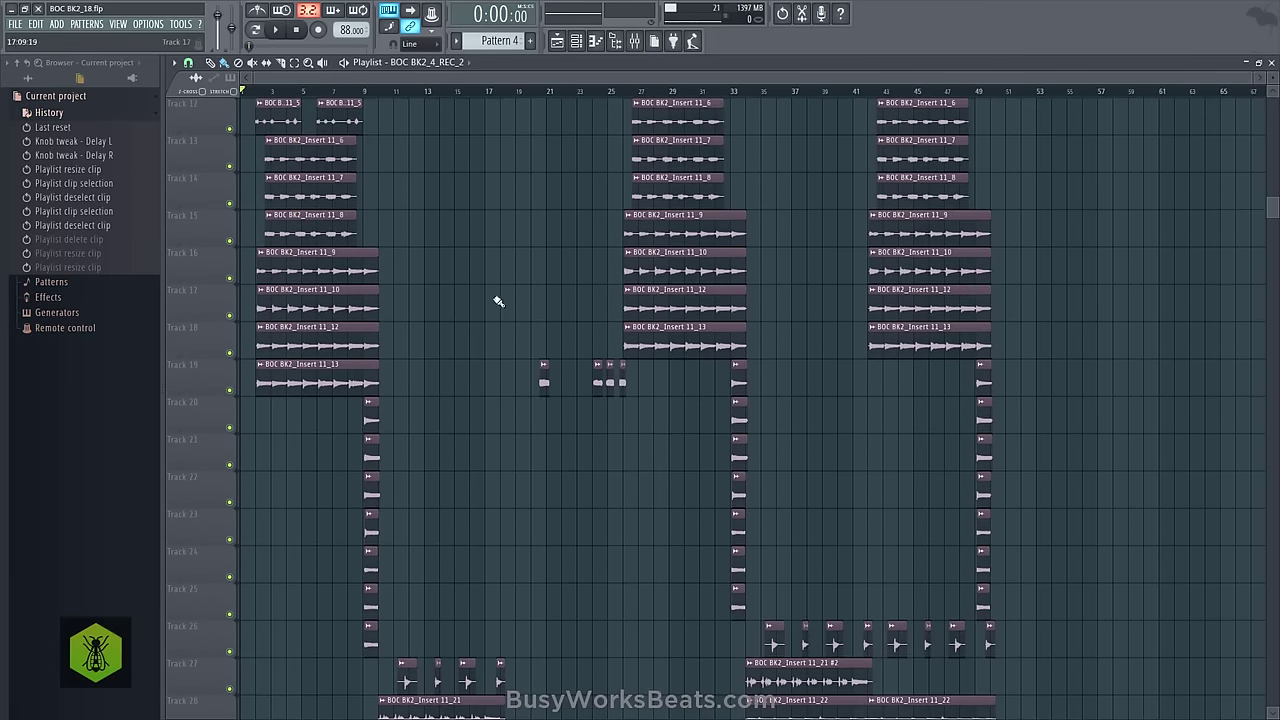
scroll(494, 297, up, 4)
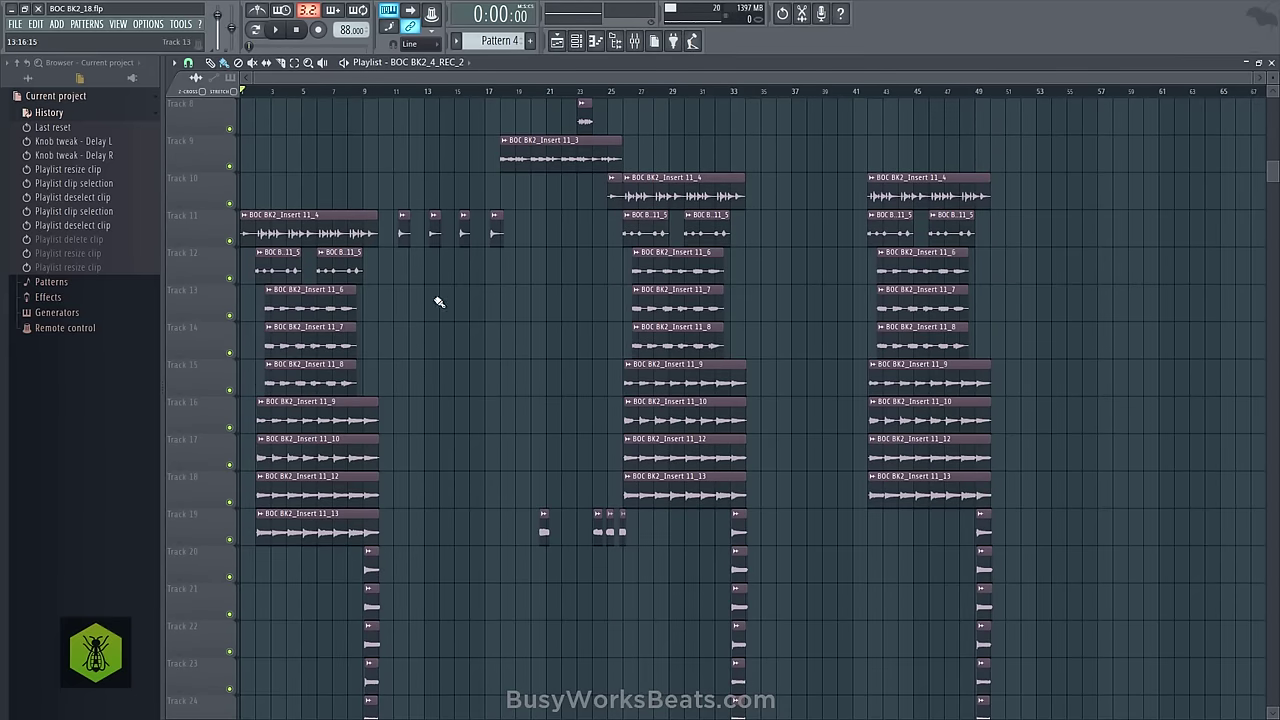
scroll(461, 304, down, 11)
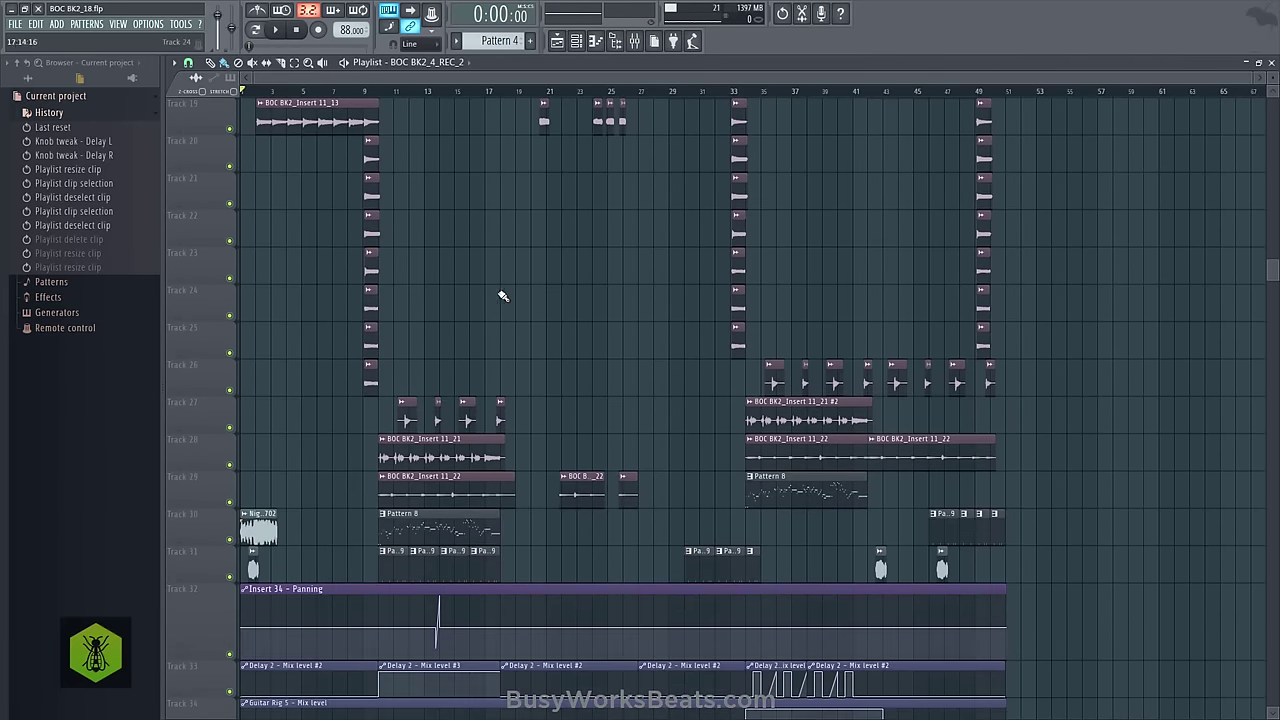
scroll(503, 292, up, 2)
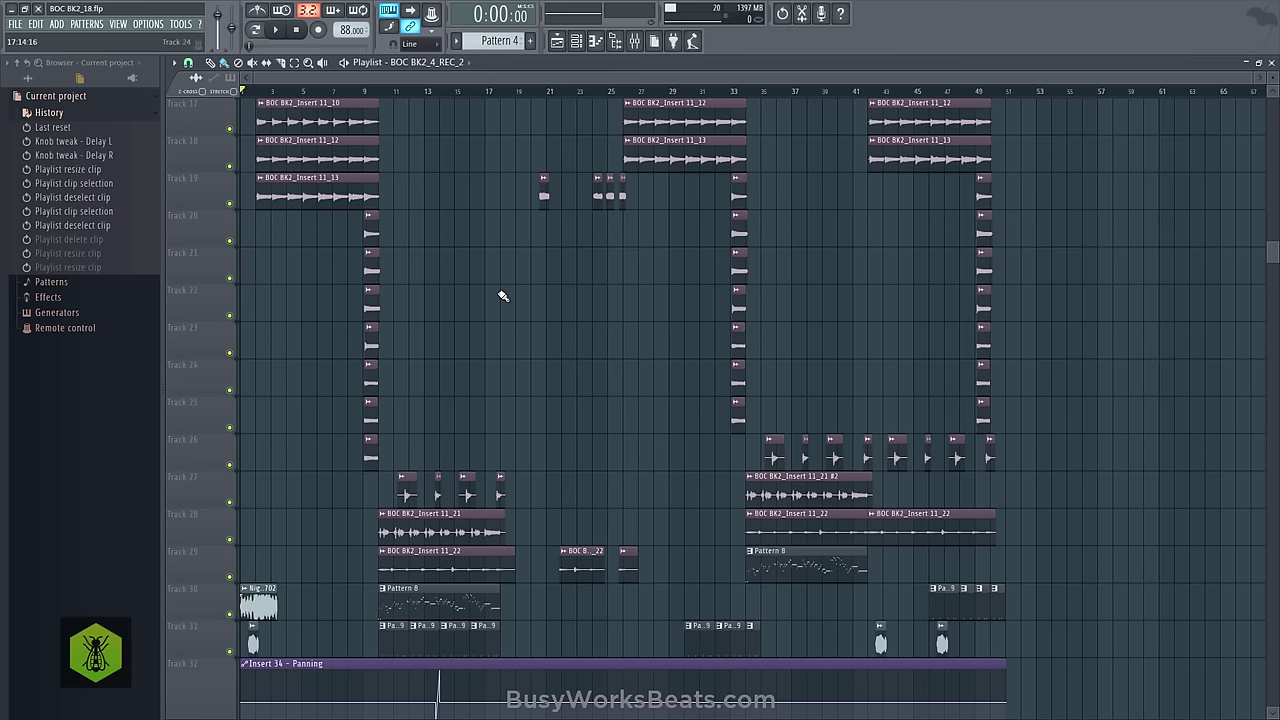
scroll(503, 296, down, 3)
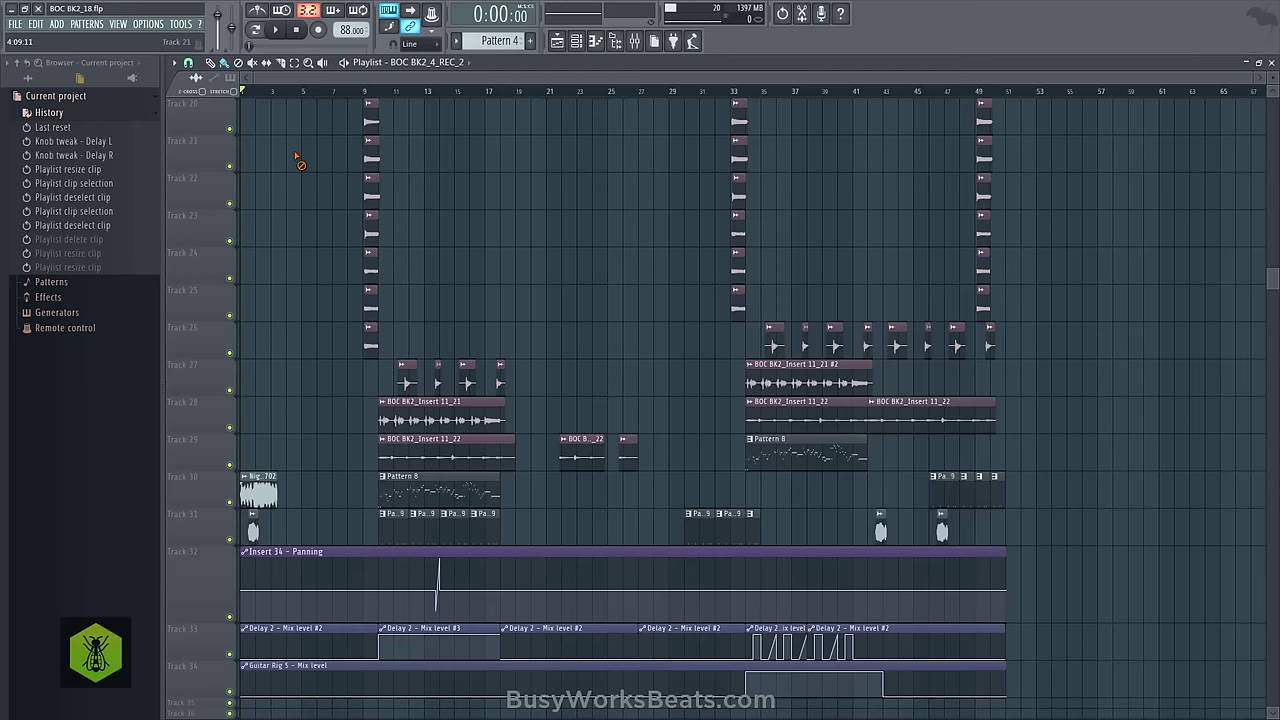
scroll(326, 183, up, 5)
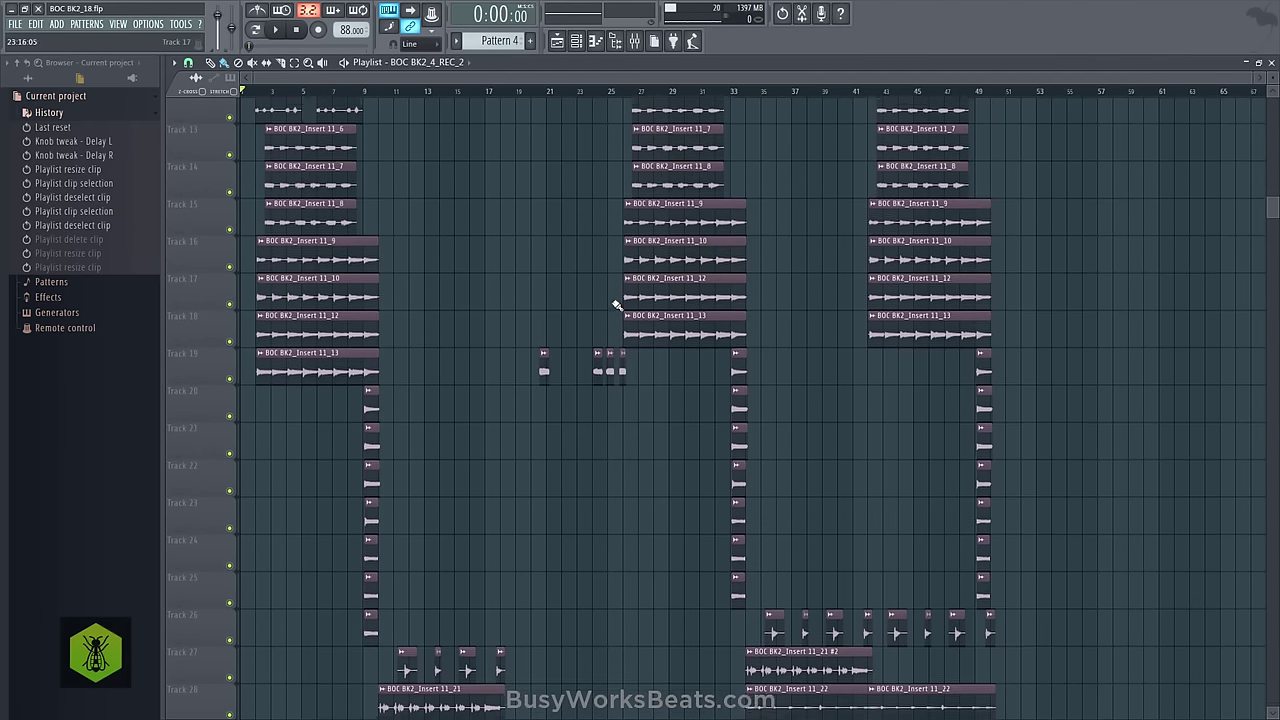
scroll(569, 332, down, 5)
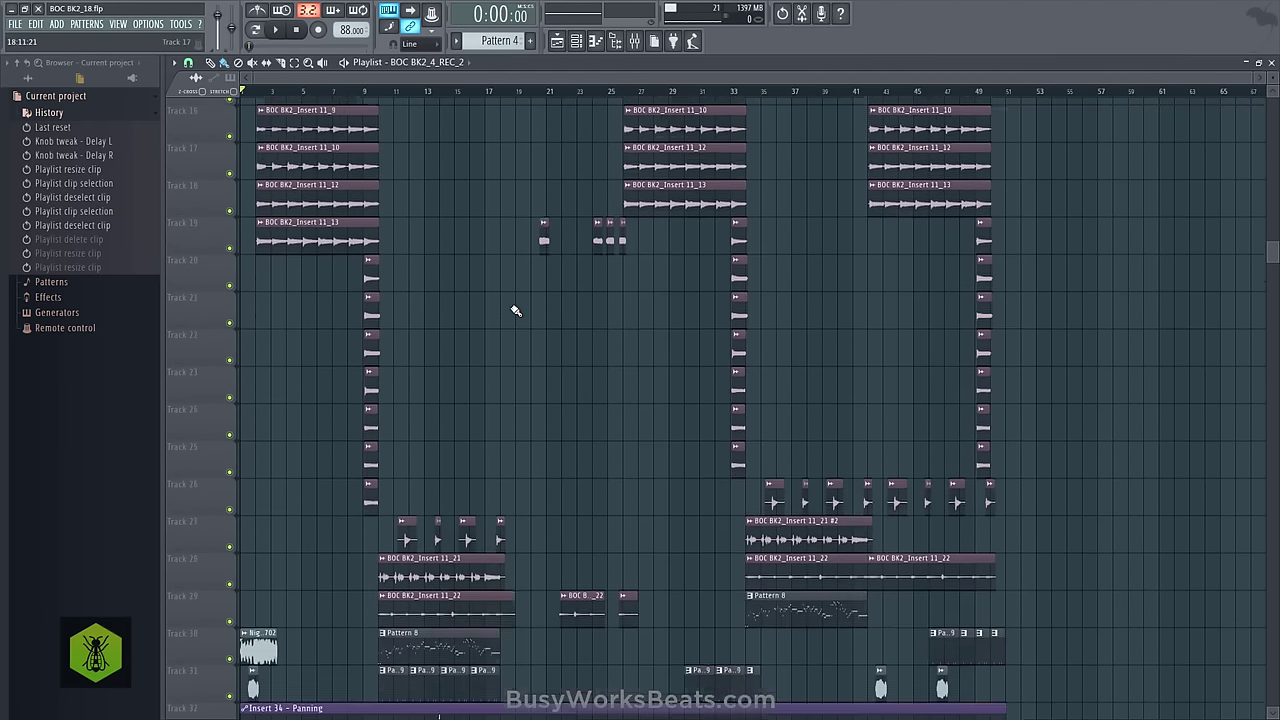
Play the entire beat from the beginning to its end at about bar 51, with Tracks 20 to 34 in view, and stop.
scroll(516, 311, down, 1)
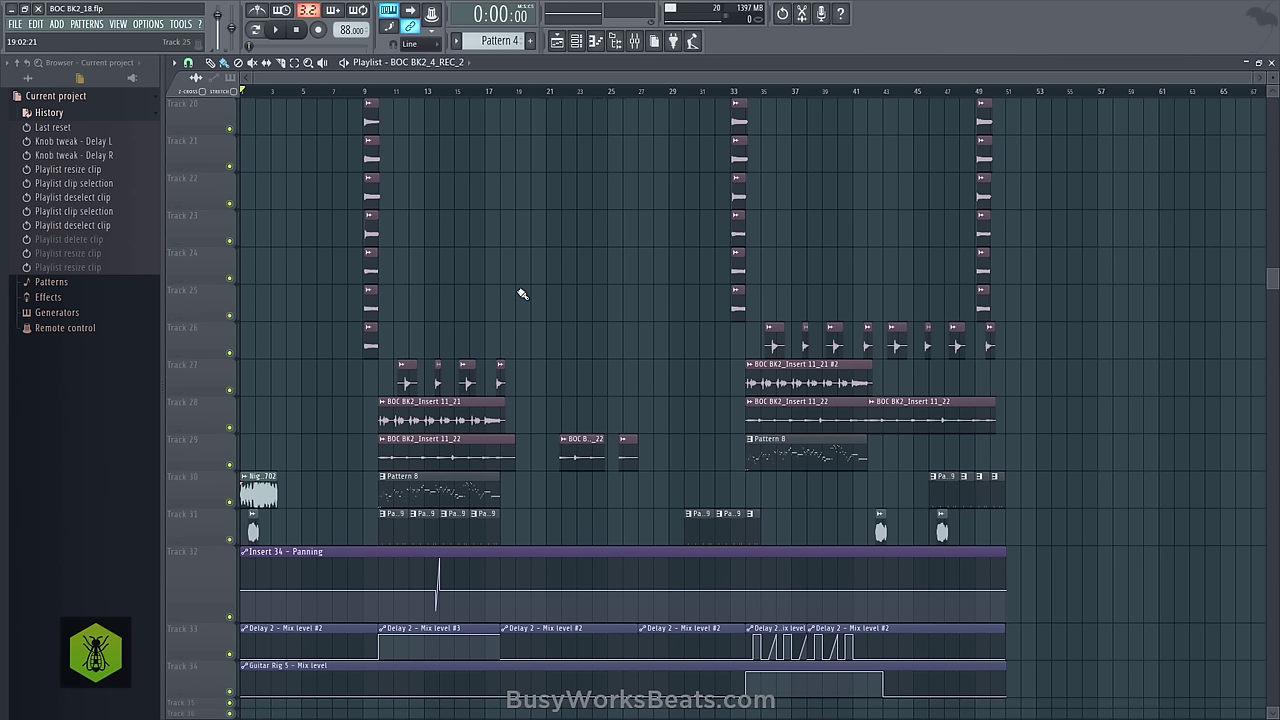
key(space)
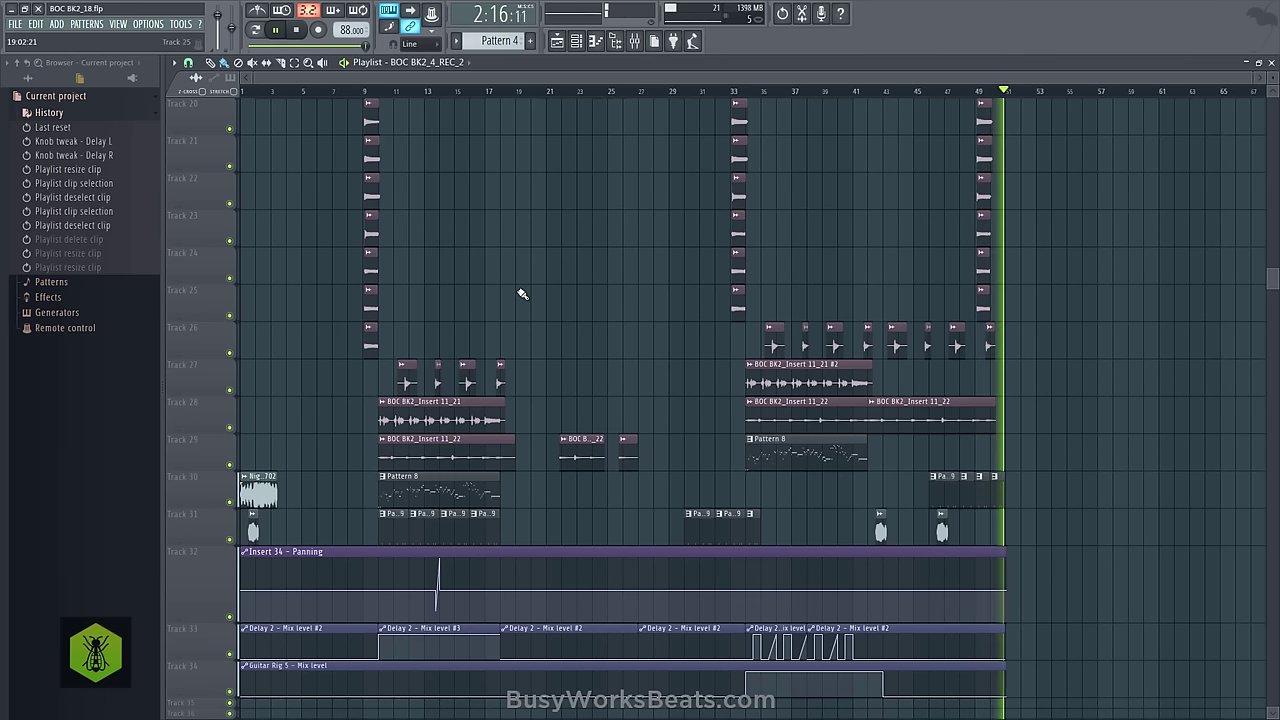
key(space)
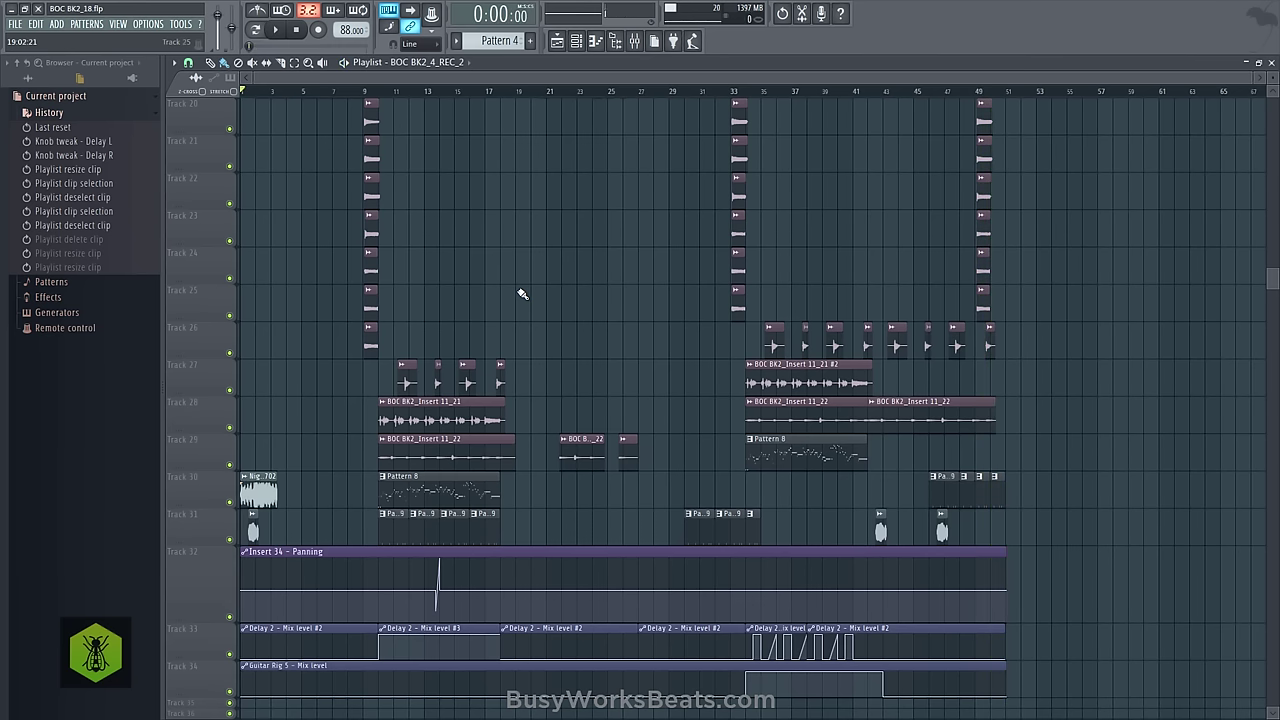